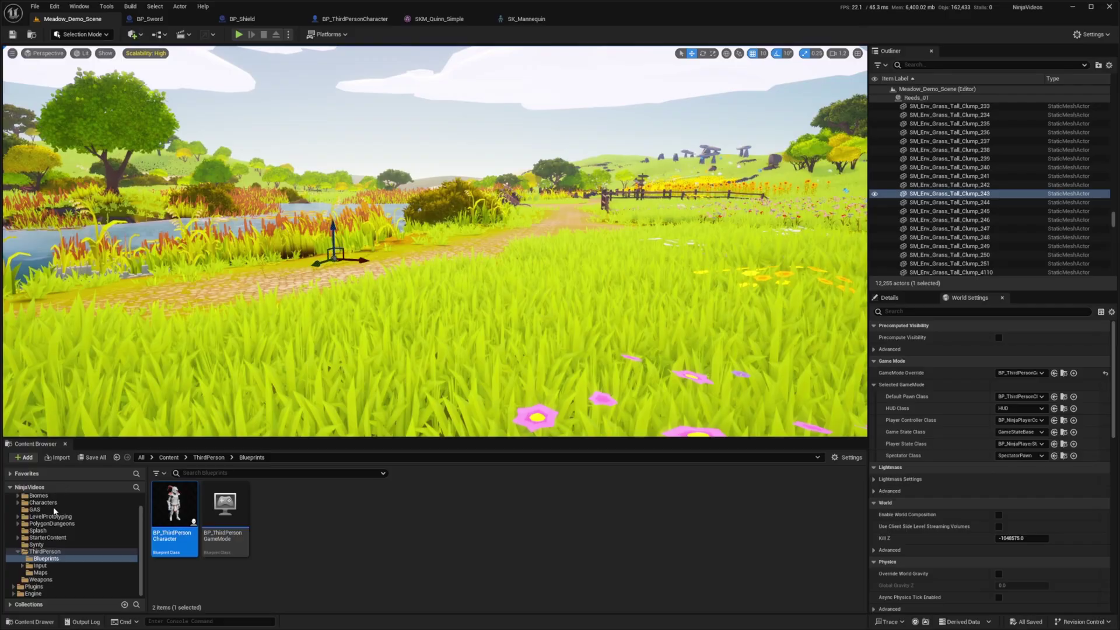
# Add socket sScan01 to the greatsword mesh and raise it to Z 20 near the grip
pyautogui.click(152, 19)
pyautogui.scroll(10, 840, 225)
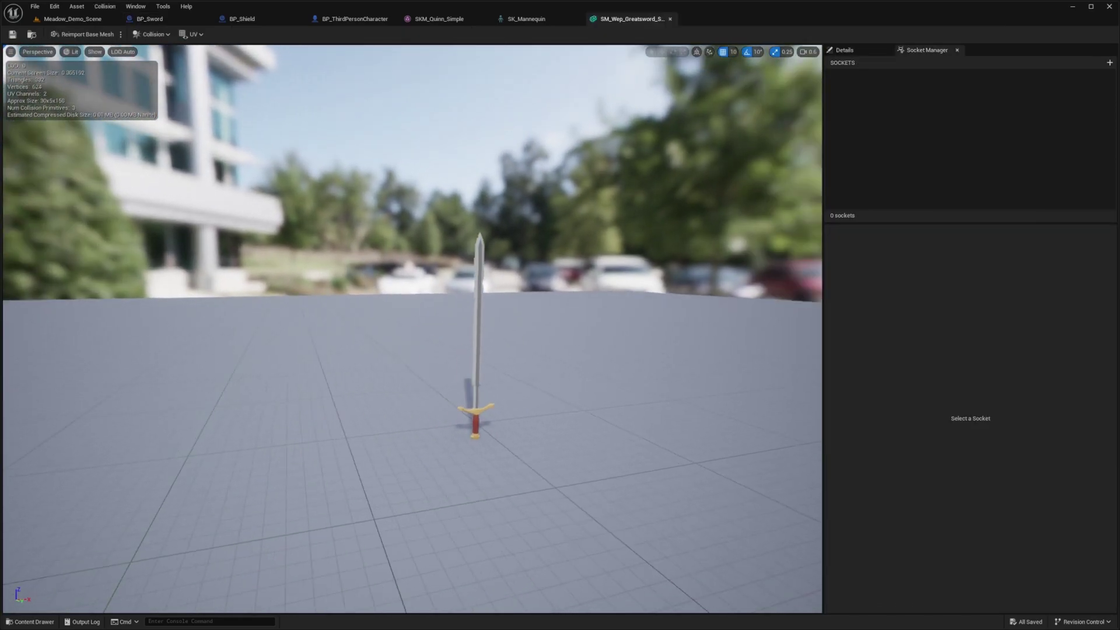
pyautogui.moveTo(408, 247); pyautogui.dragTo(435, 248)
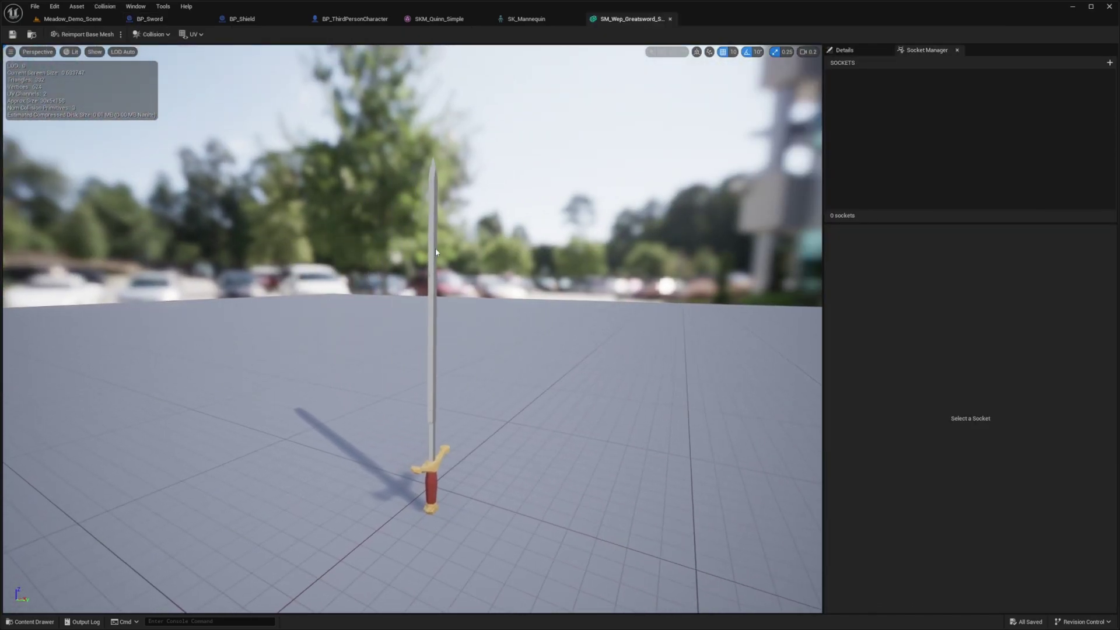
pyautogui.click(1107, 62)
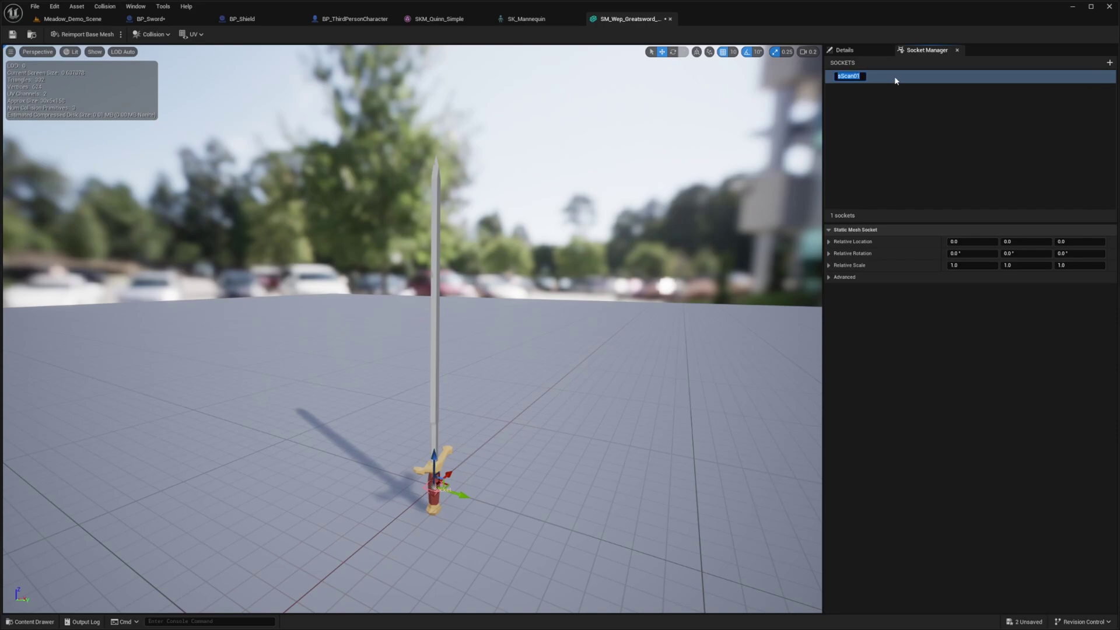
pyautogui.write('sScan01')
pyautogui.press('Return')
pyautogui.moveTo(592, 299)
pyautogui.mouseDown()
pyautogui.moveTo(592, 280)
pyautogui.moveTo(592, 299)
pyautogui.mouseUp()
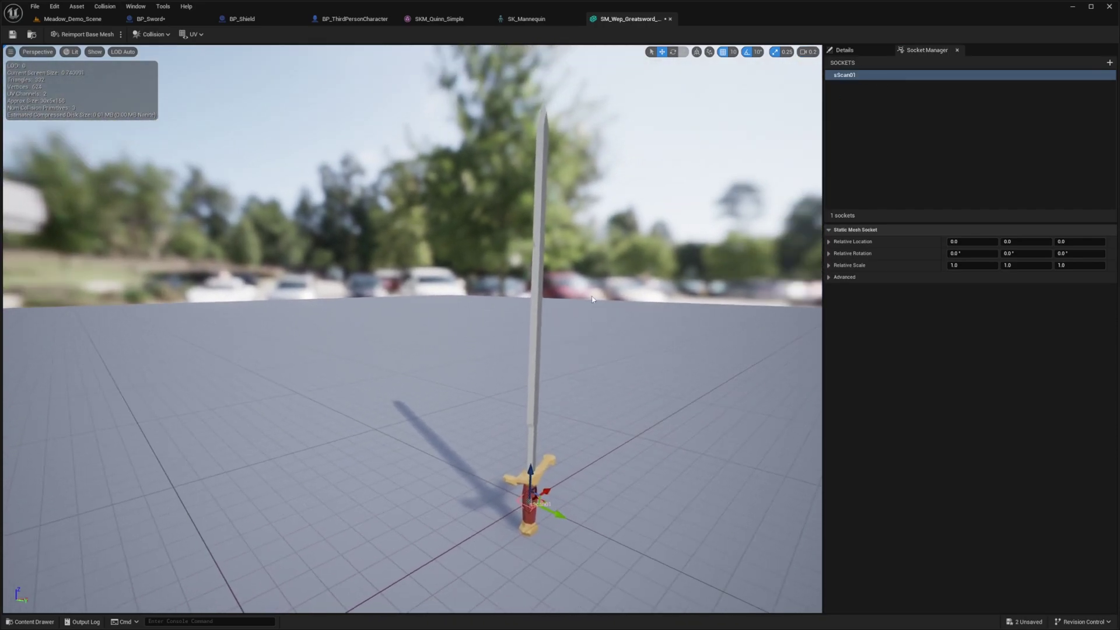
pyautogui.moveTo(531, 470); pyautogui.dragTo(532, 417)
pyautogui.moveTo(583, 350); pyautogui.dragTo(629, 339)
# Add sockets sScan02 at Z 70 and sScan03 at the blade tip, Z 140
pyautogui.click(1109, 62)
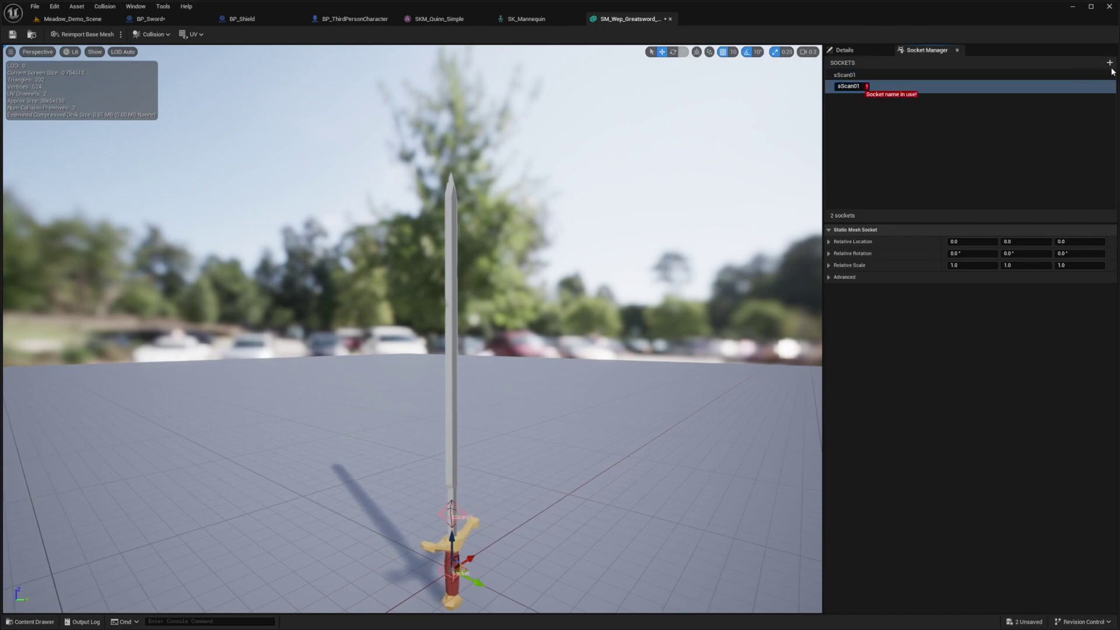
pyautogui.press('Return')
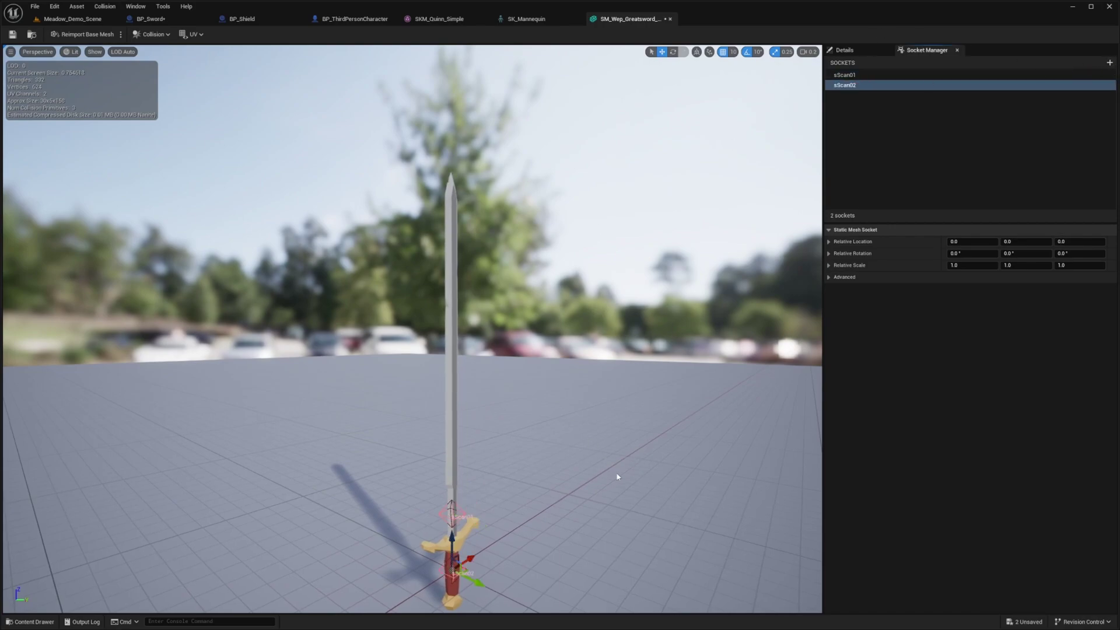
pyautogui.moveTo(458, 546); pyautogui.dragTo(456, 347)
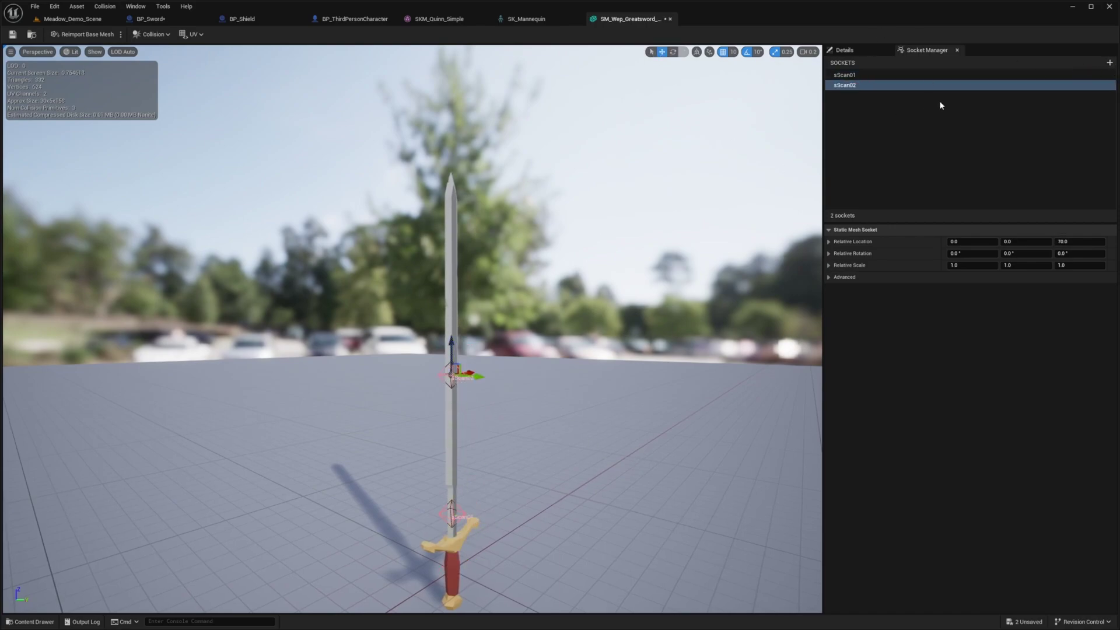
pyautogui.click(1109, 62)
pyautogui.press('BackSpace')
pyautogui.write('3')
pyautogui.press('Return')
pyautogui.moveTo(452, 531); pyautogui.dragTo(462, 142)
# Save the greatsword mesh with its sockets and switch to BP_Shield
pyautogui.click(525, 163)
pyautogui.hotkey('ctrl', 's')
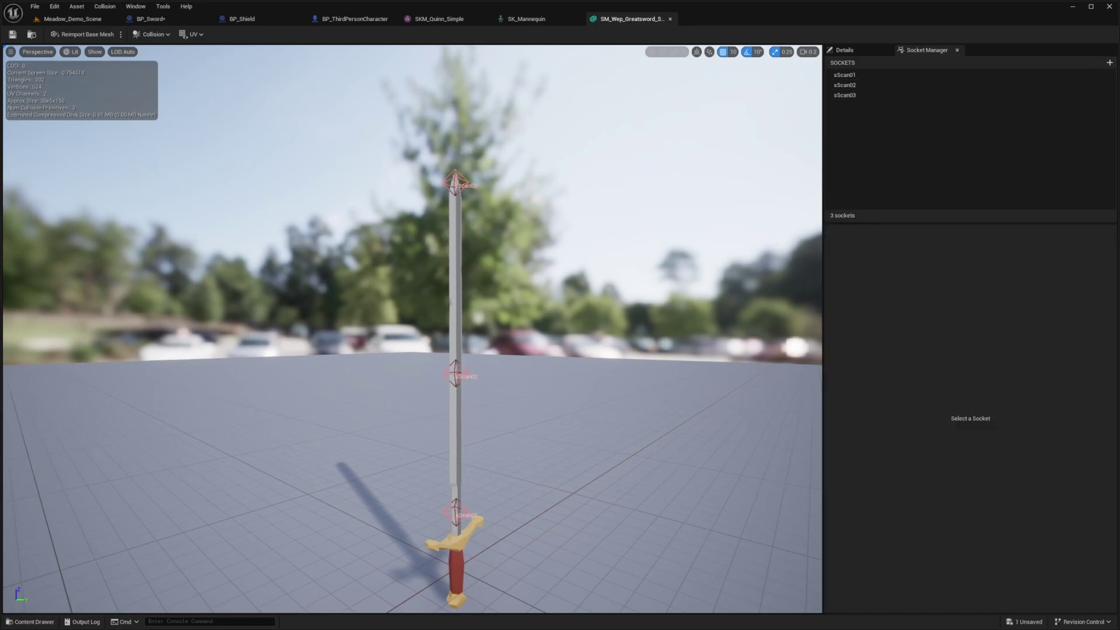
pyautogui.moveTo(566, 306)
pyautogui.mouseDown()
pyautogui.moveTo(542, 292)
pyautogui.moveTo(566, 305)
pyautogui.mouseUp()
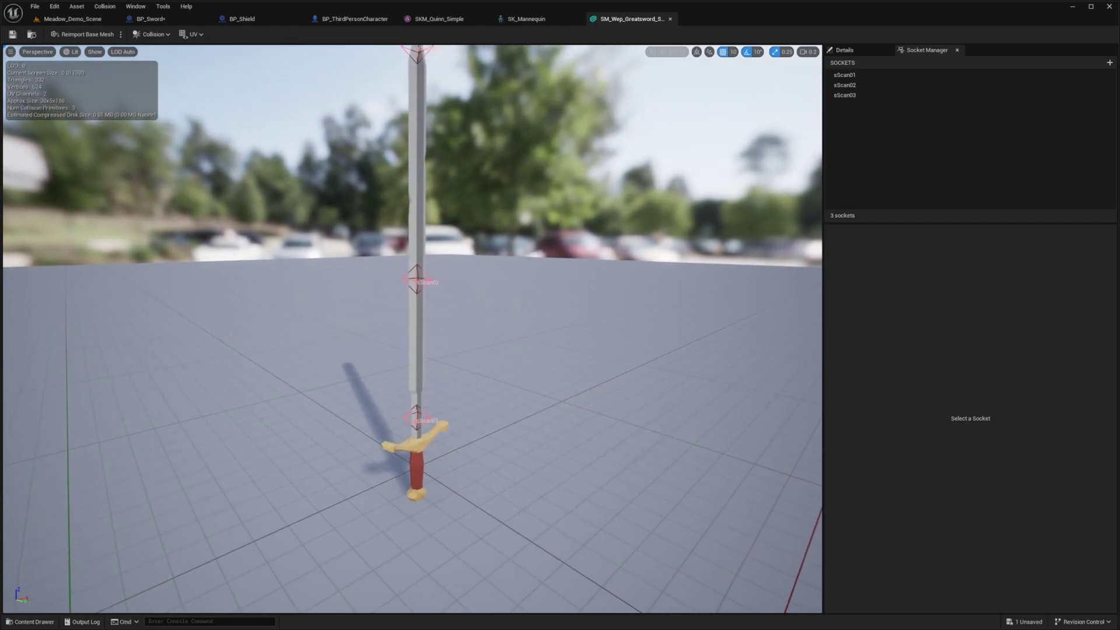
pyautogui.click(242, 21)
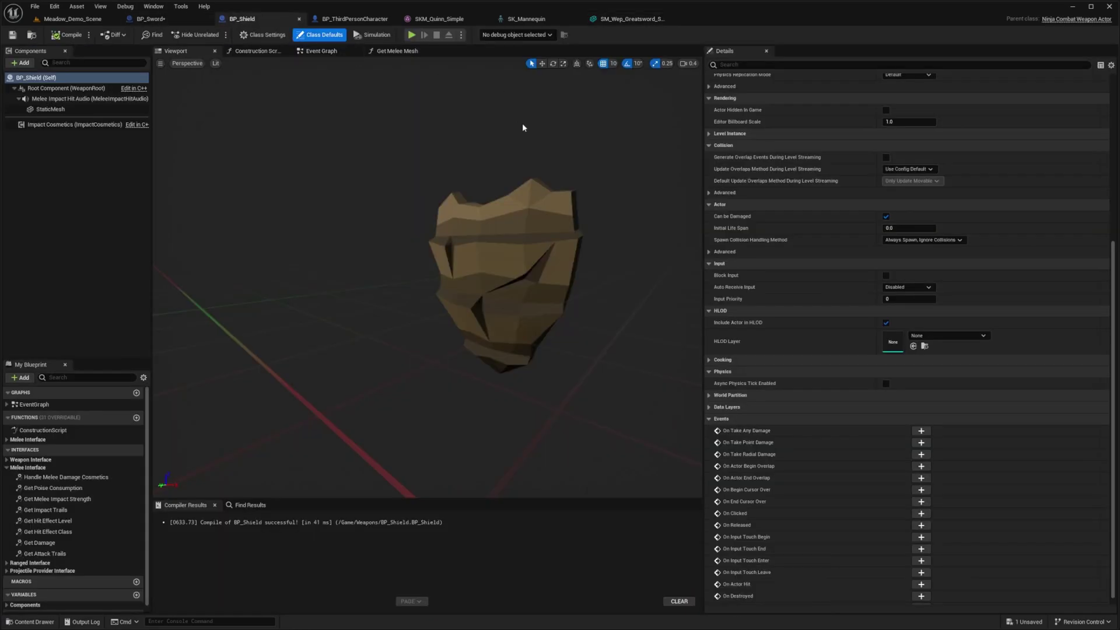
# Open the chitin shield's static mesh from BP_Shield's StaticMesh component
pyautogui.click(51, 109)
pyautogui.scroll(5, 880, 240)
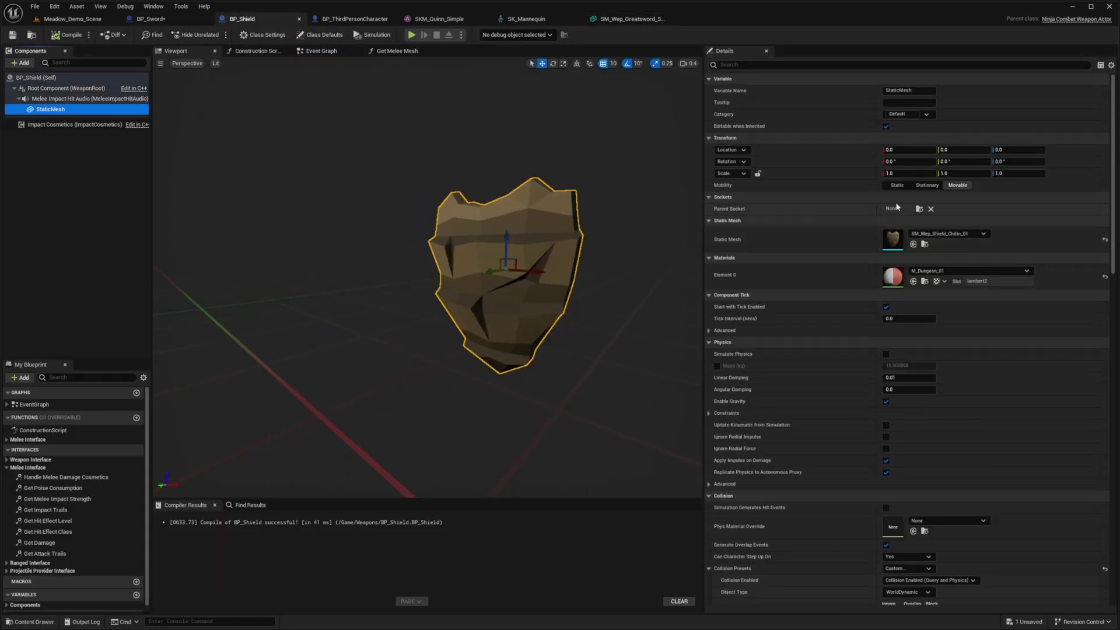
pyautogui.doubleClick(892, 238)
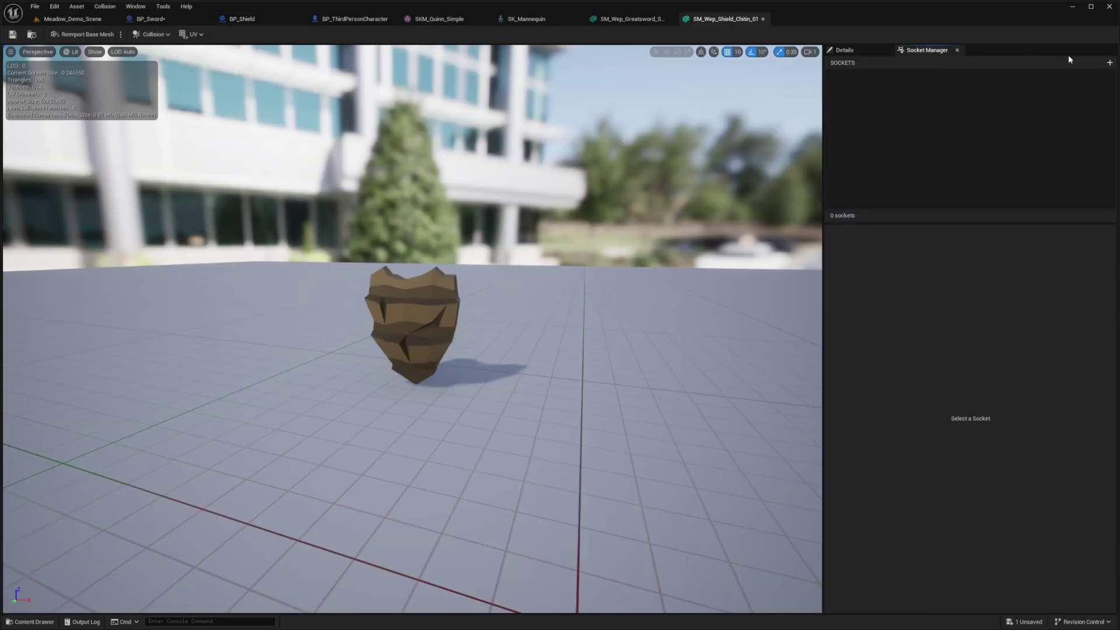
# Add an sScan socket to the shield mesh and bring up the Mixamo browser window
pyautogui.click(1109, 63)
pyautogui.write('sScan01')
pyautogui.press('Return')
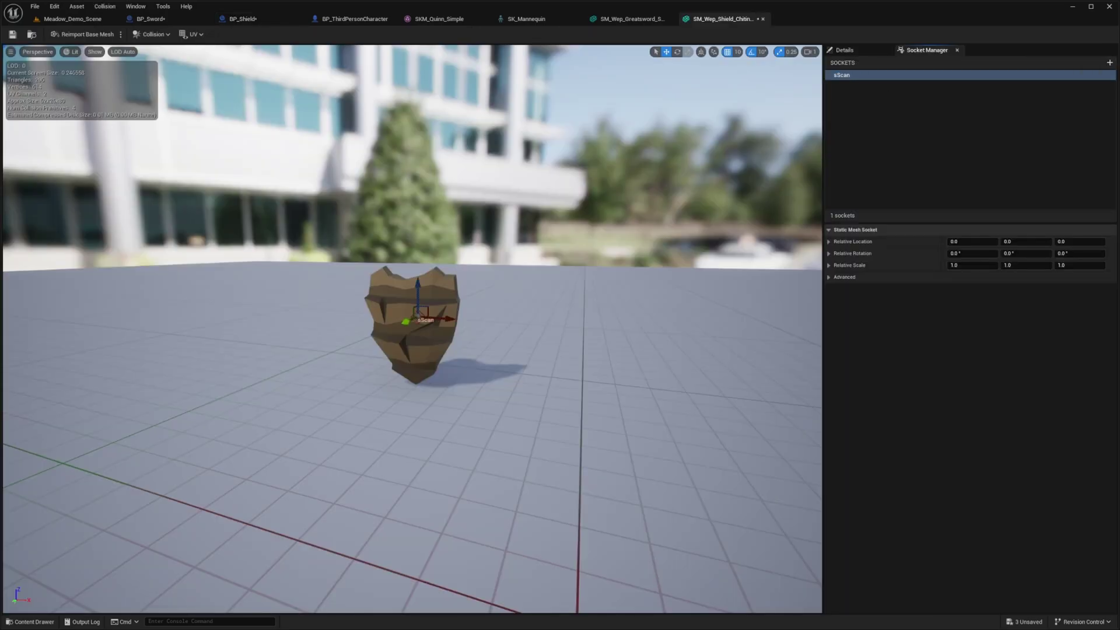
pyautogui.moveTo(471, 316); pyautogui.dragTo(471, 316, button='right')
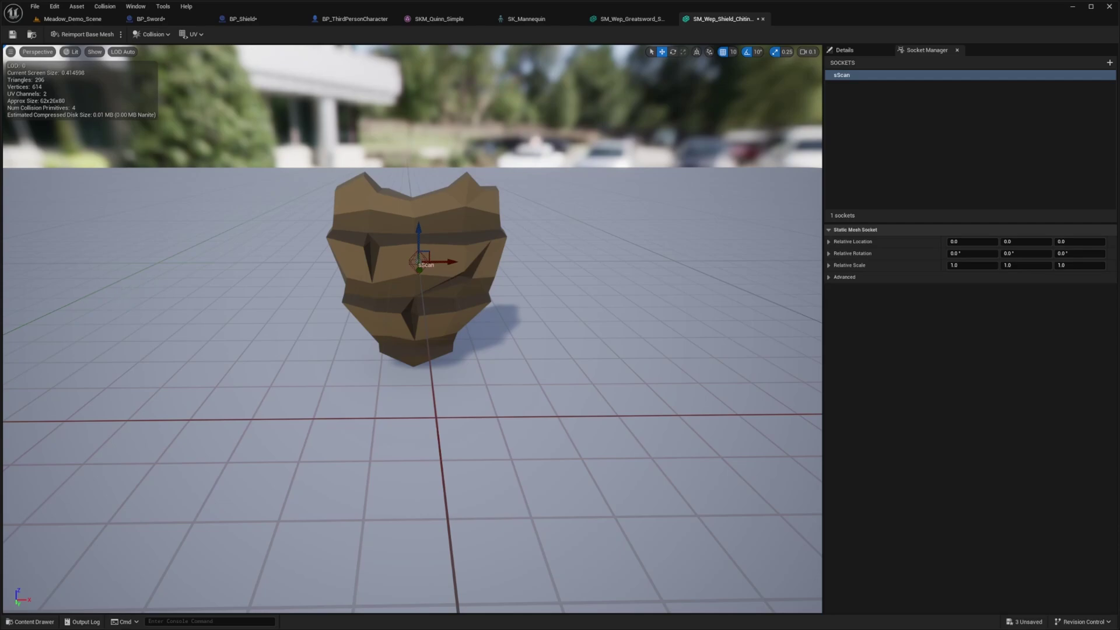
pyautogui.hotkey('alt', 'Tab')
pyautogui.moveTo(481, 106); pyautogui.dragTo(455, 41)
# Search Mixamo for 'sword', preview the Pro Sword And Shield Pack, and open the first slash animation
pyautogui.click(259, 101)
pyautogui.write('sword')
pyautogui.press('Return')
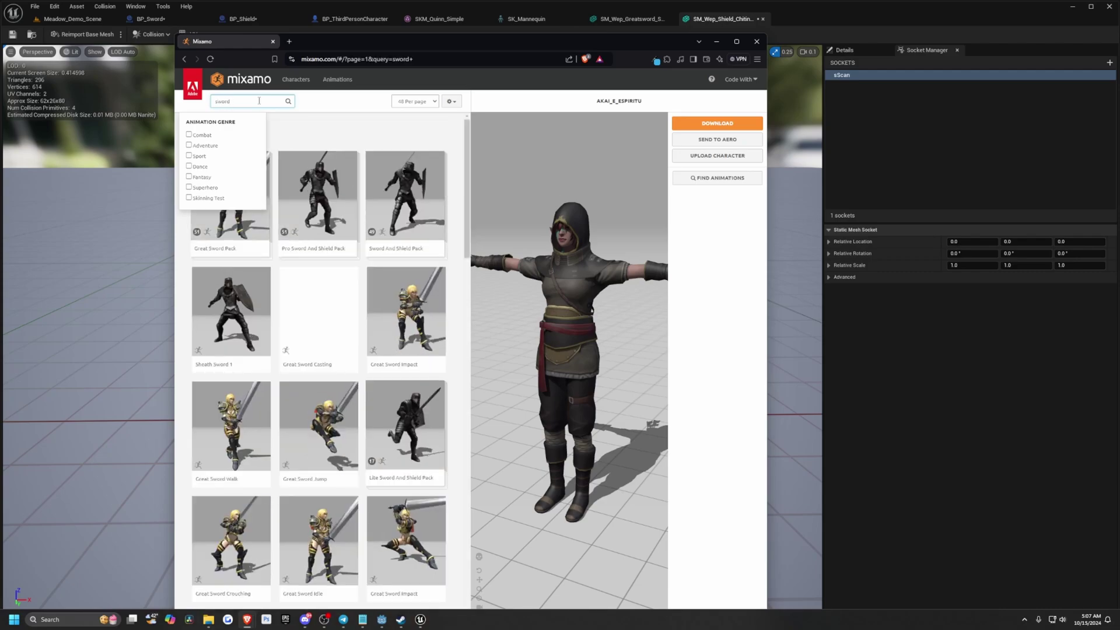
pyautogui.click(293, 245)
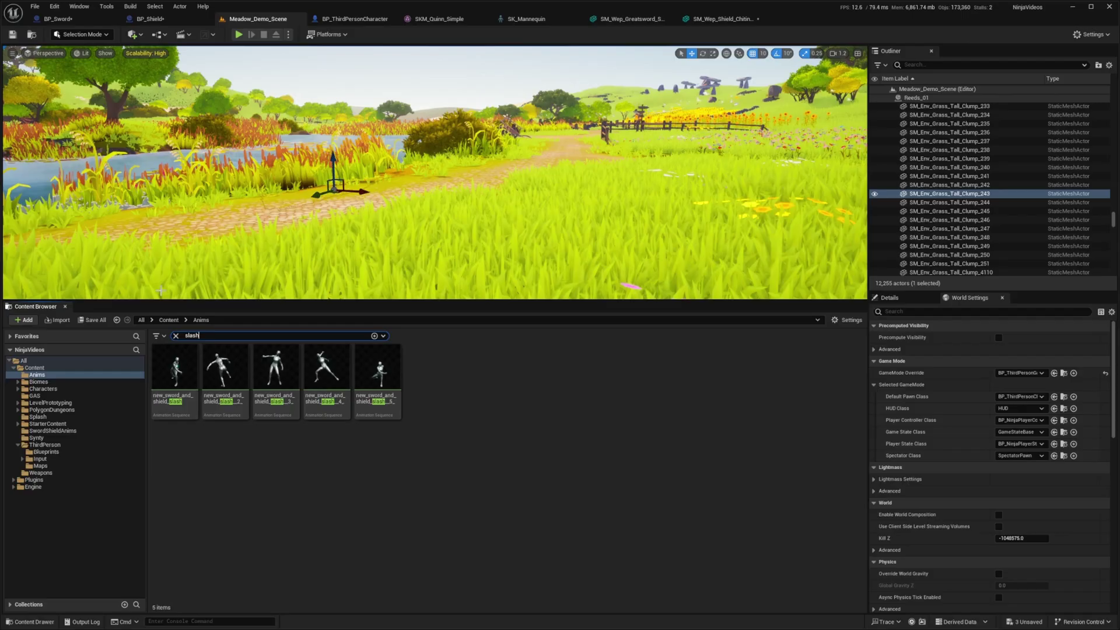
pyautogui.doubleClick(175, 367)
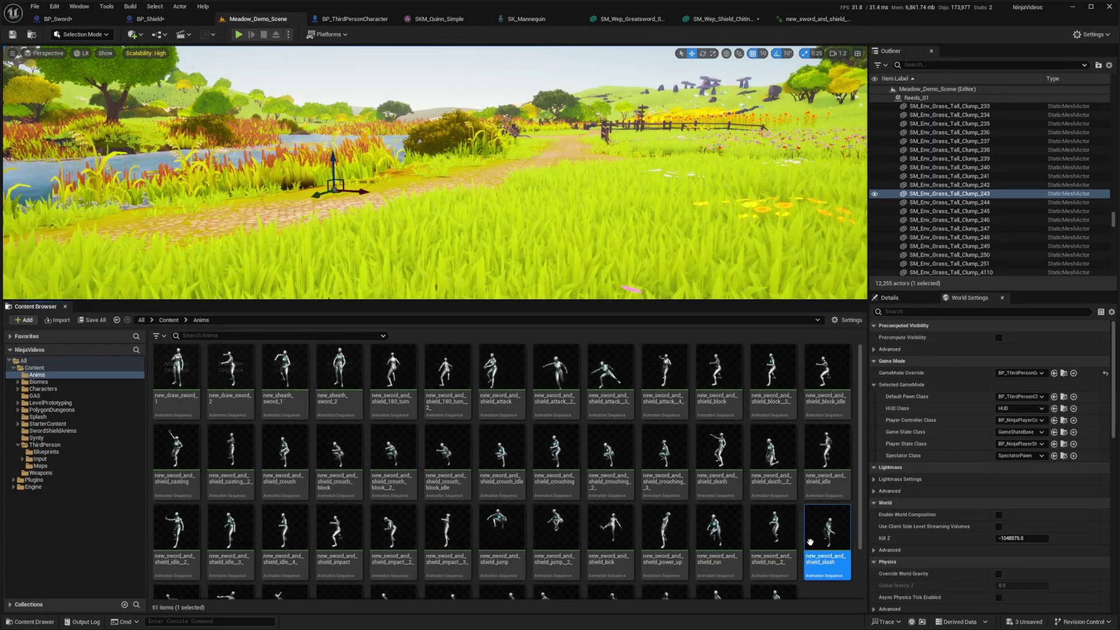
# Create the AM_Attack anim montage from new_sword_and_shield_slash and open it
pyautogui.rightClick(827, 533)
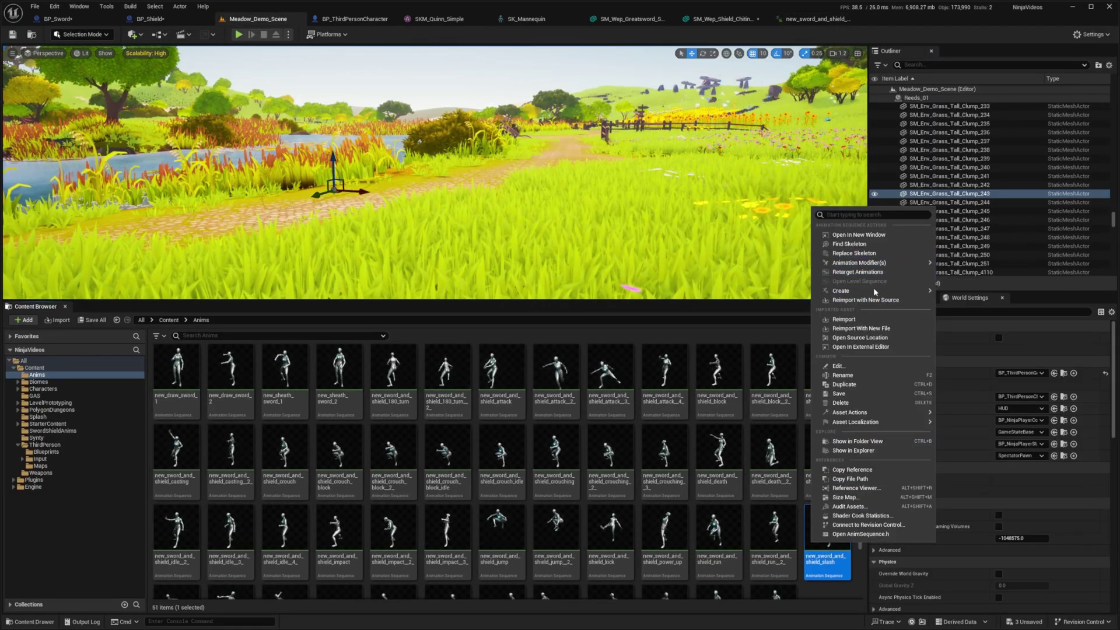
pyautogui.moveTo(875, 291)
pyautogui.click(964, 304)
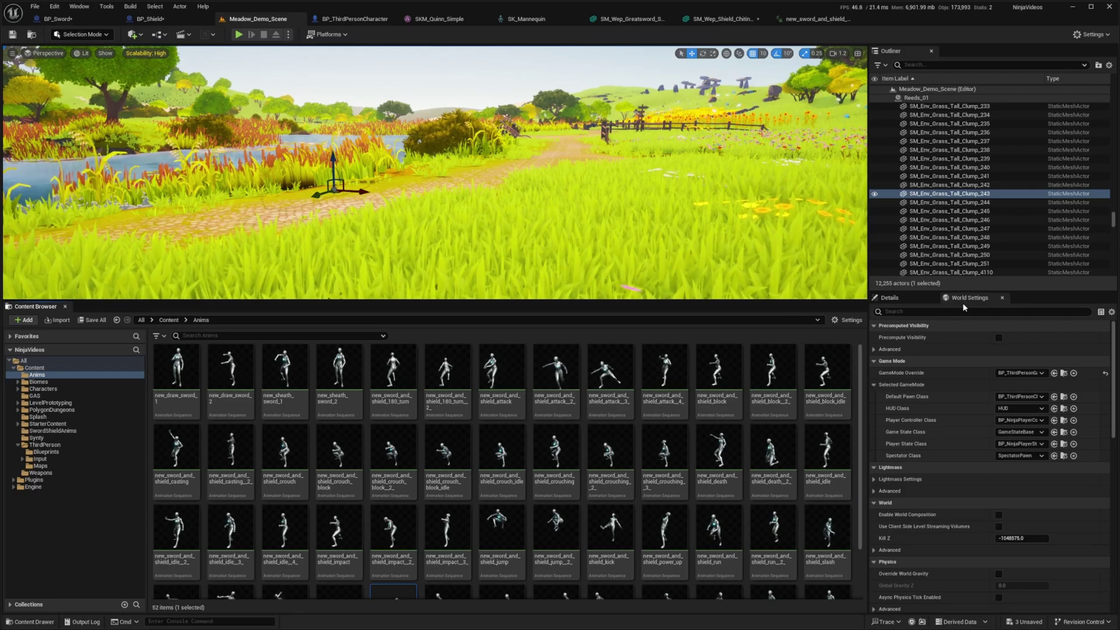
pyautogui.press('Return')
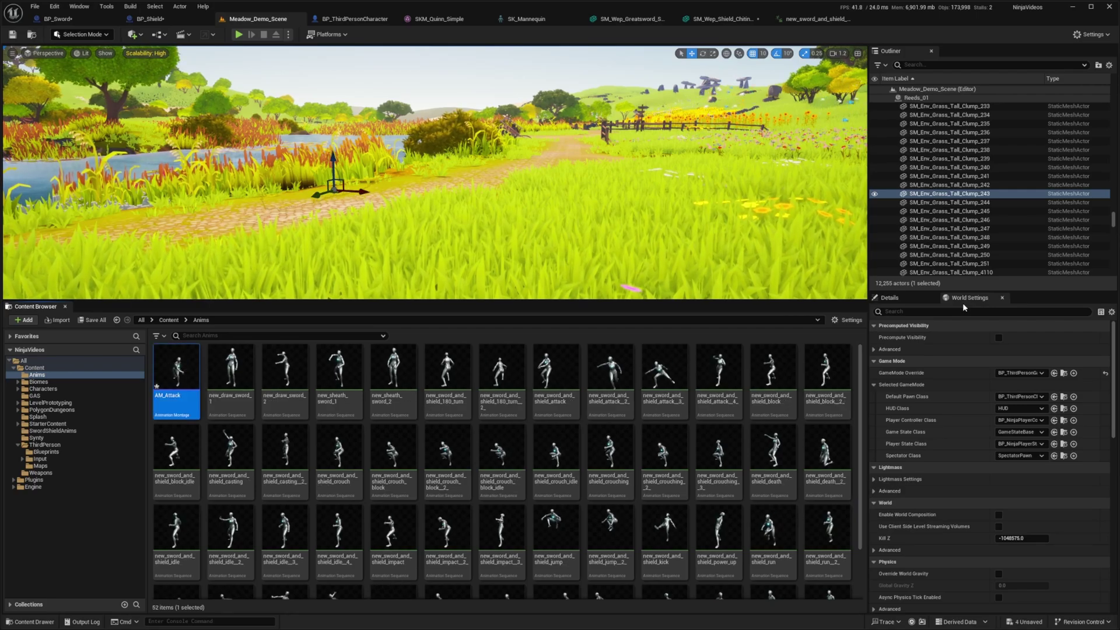
pyautogui.doubleClick(174, 377)
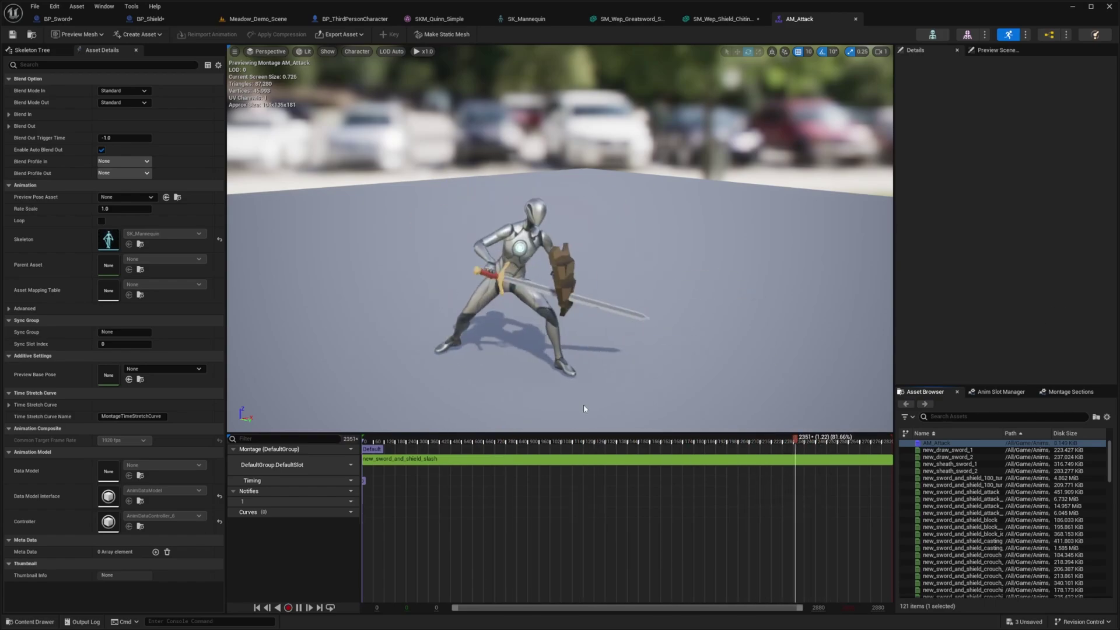
# Place a Melee Scan notify state across AM_Attack's slash swing with Scan Socket Prefix sScan
pyautogui.rightClick(379, 503)
pyautogui.moveTo(408, 530)
pyautogui.write('melee sca')
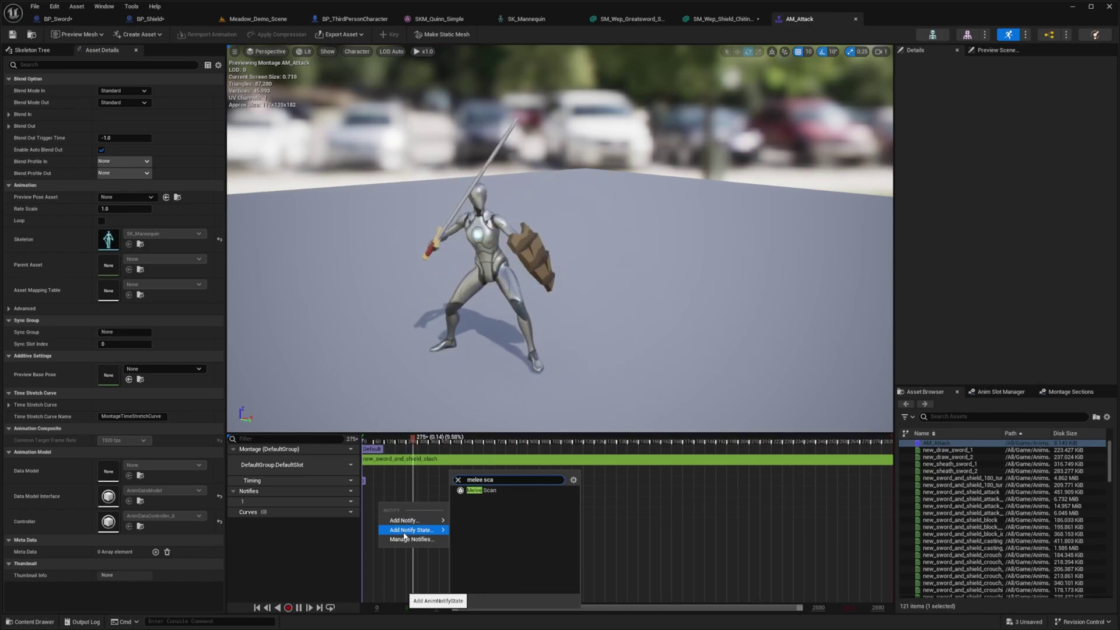
pyautogui.click(474, 490)
pyautogui.moveTo(441, 450); pyautogui.dragTo(562, 441)
pyautogui.moveTo(382, 503); pyautogui.dragTo(656, 502)
pyautogui.click(560, 503)
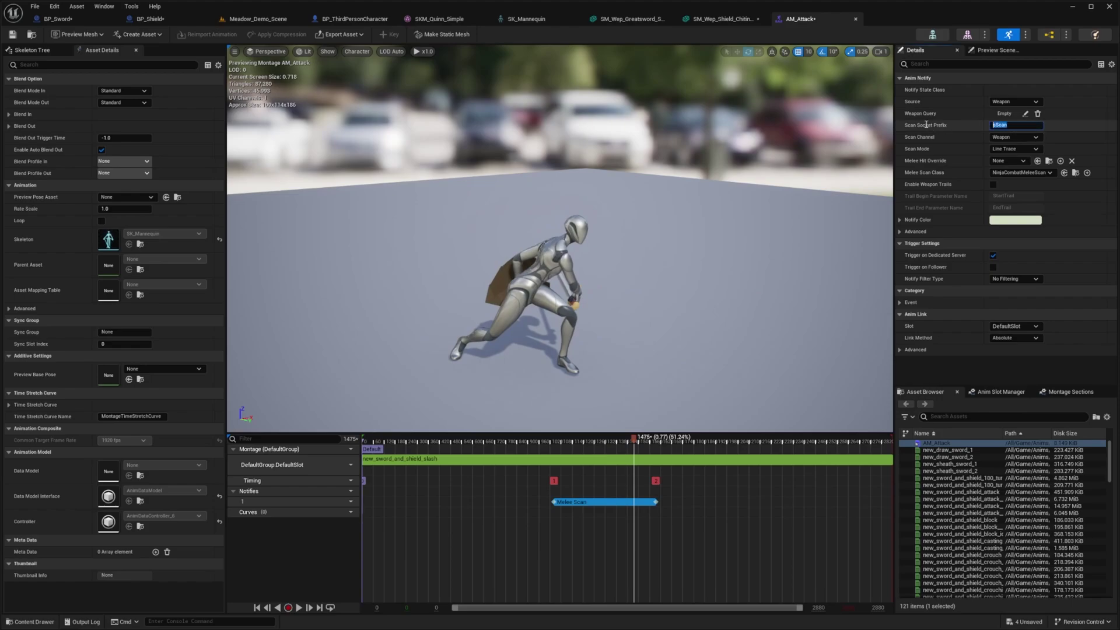
pyautogui.click(1026, 125)
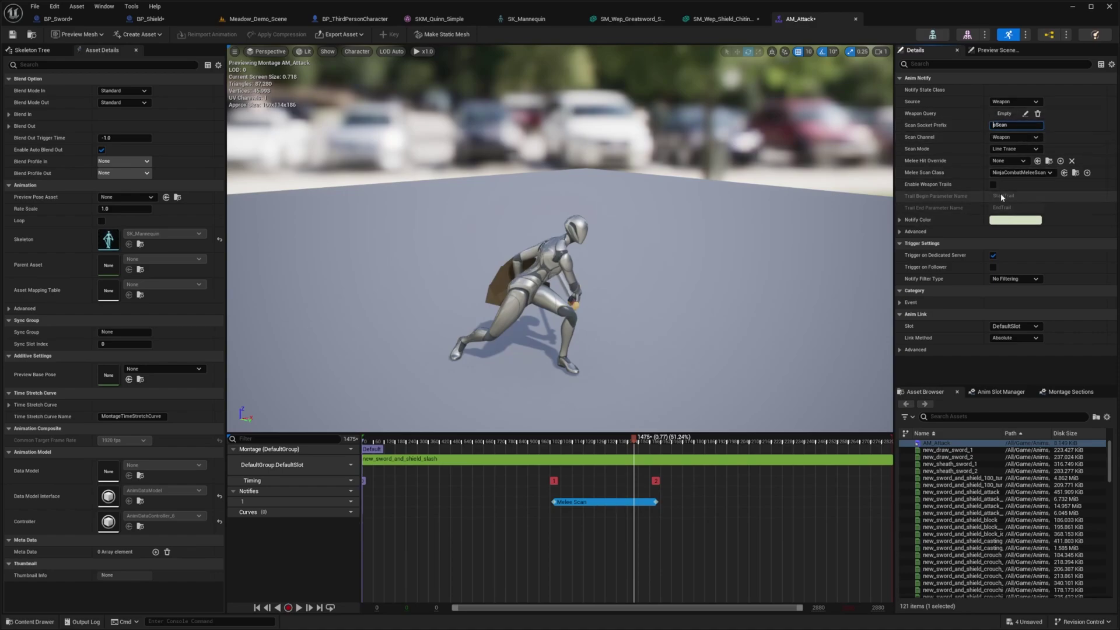
pyautogui.press('Home')
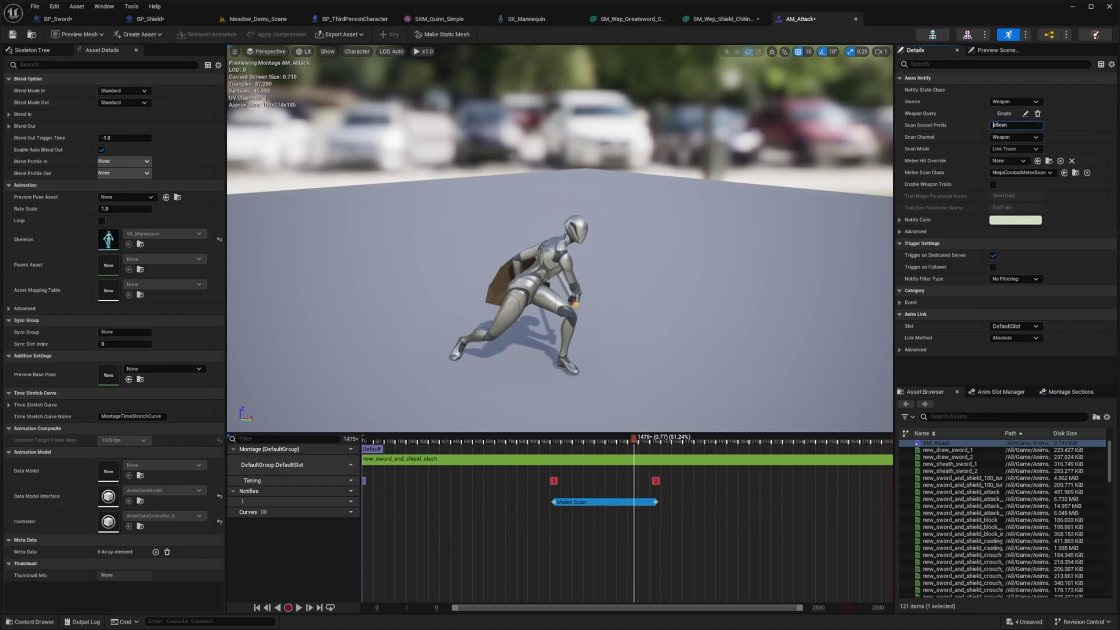
# Describe the weapon query as 'Find active sword' using All Tags Match on Inventory.Item.Type.Sword
pyautogui.click(1025, 114)
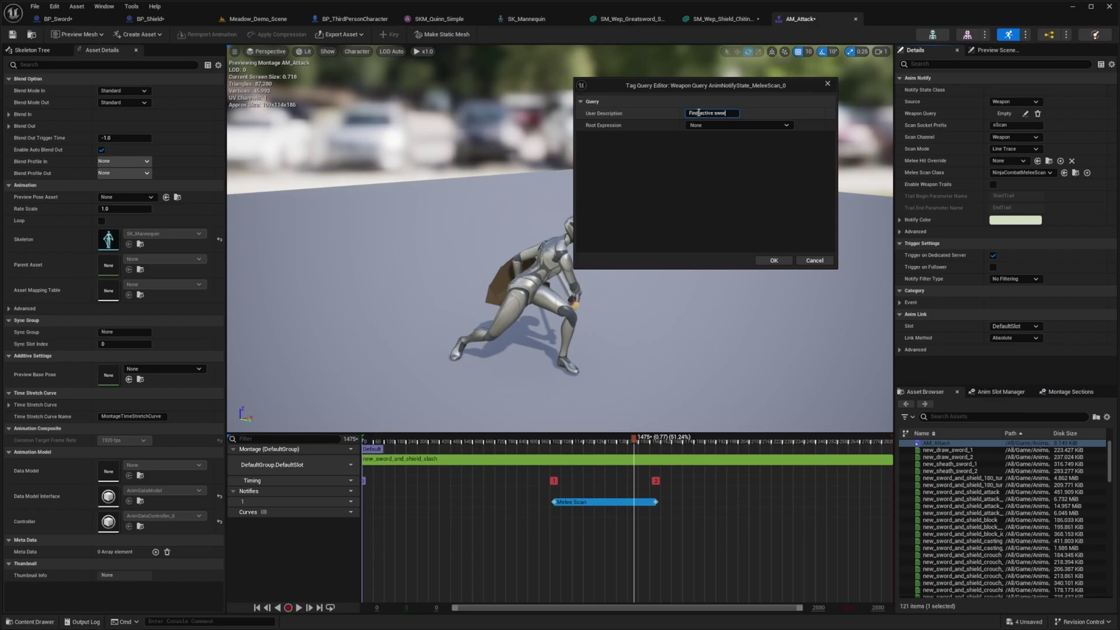
pyautogui.click(718, 126)
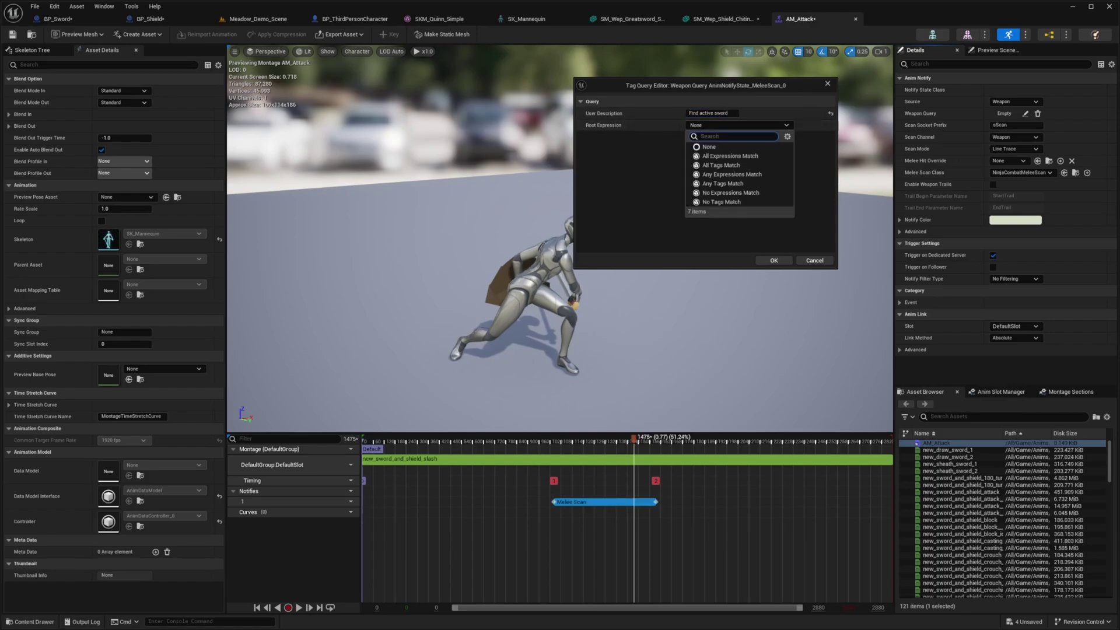
pyautogui.click(722, 166)
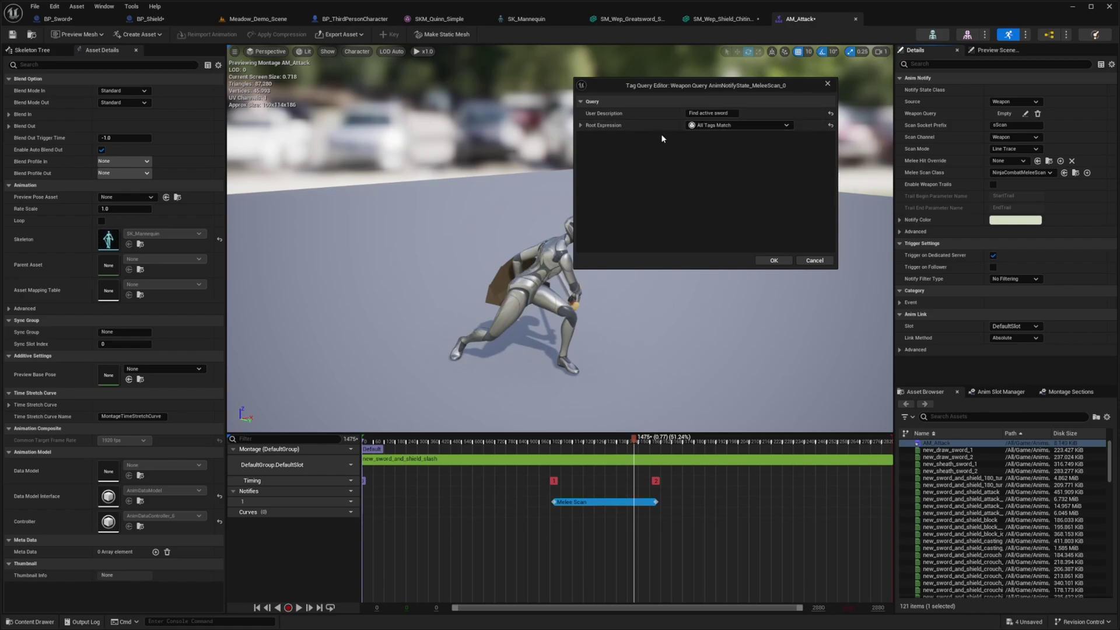
pyautogui.click(582, 125)
pyautogui.click(695, 138)
pyautogui.write('sword')
pyautogui.click(711, 225)
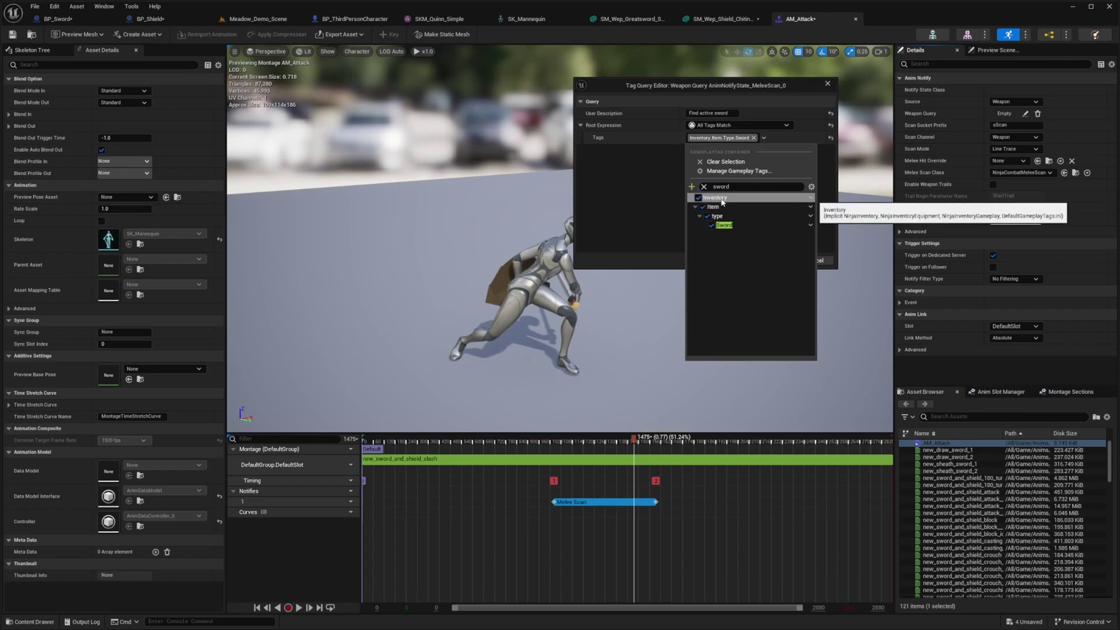
pyautogui.click(622, 220)
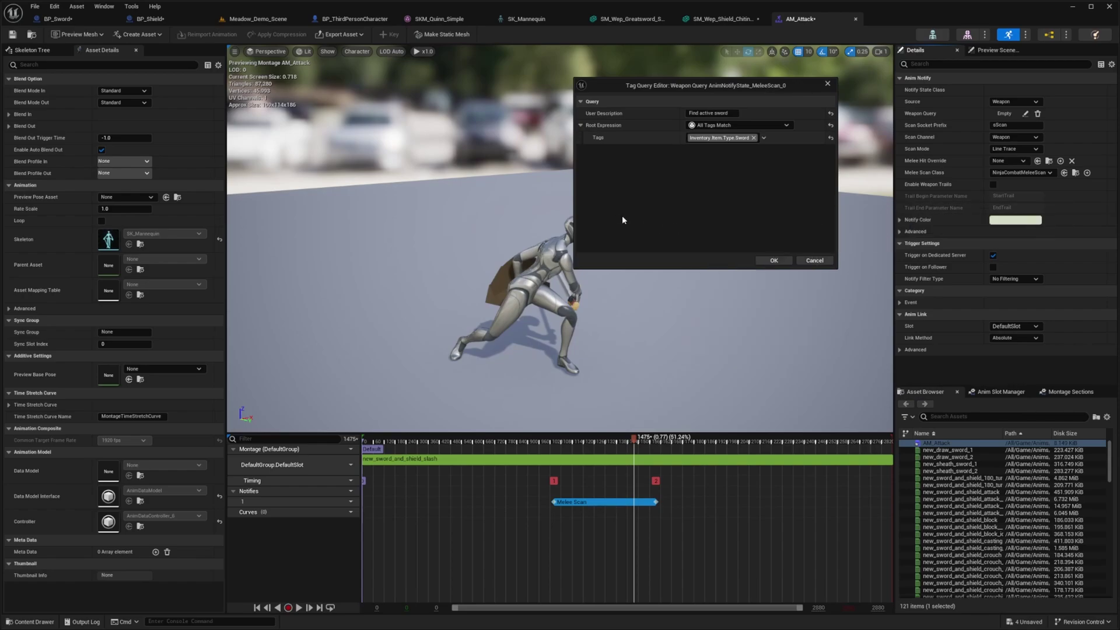
pyautogui.click(769, 260)
# Show BP_Sword's Class Defaults and play the new_sword_and_shield_casting_2 animation preview
pyautogui.click(58, 18)
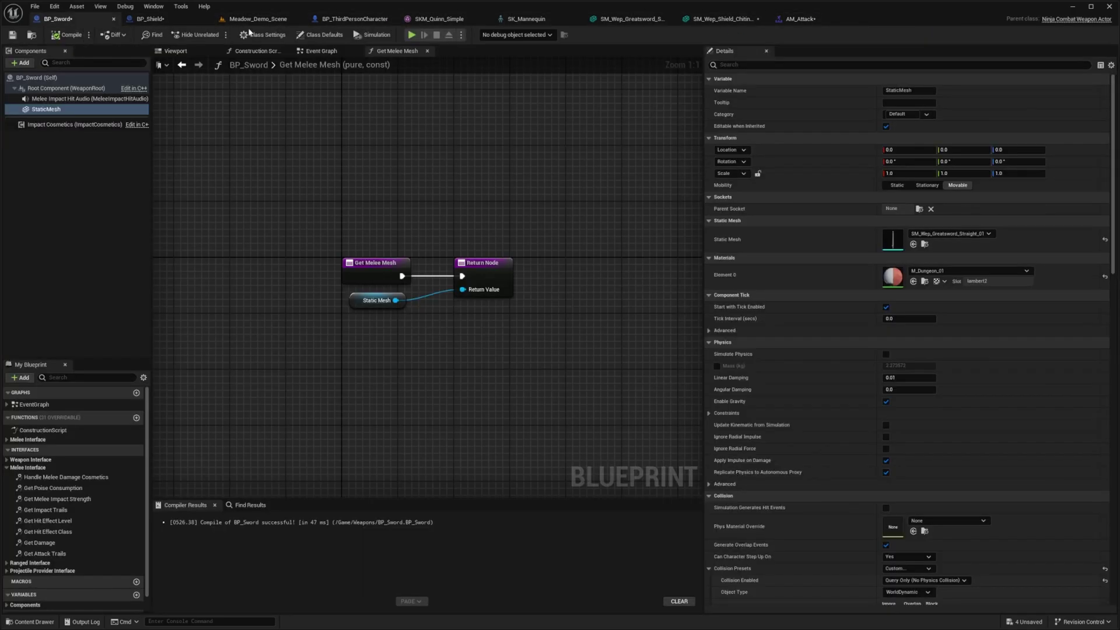
pyautogui.click(58, 77)
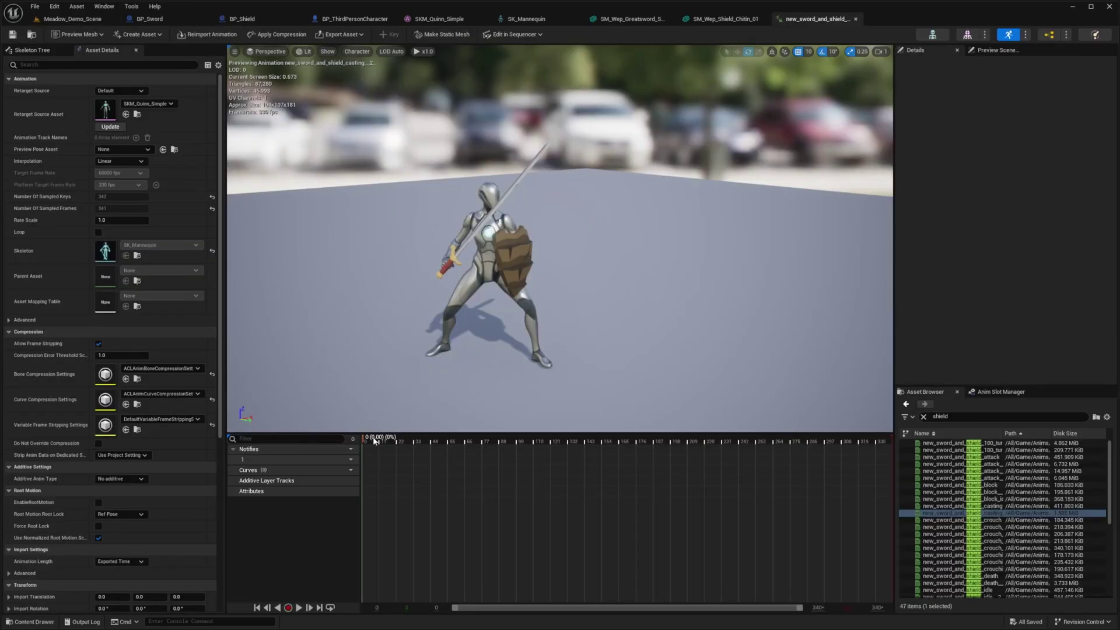
pyautogui.press('space')
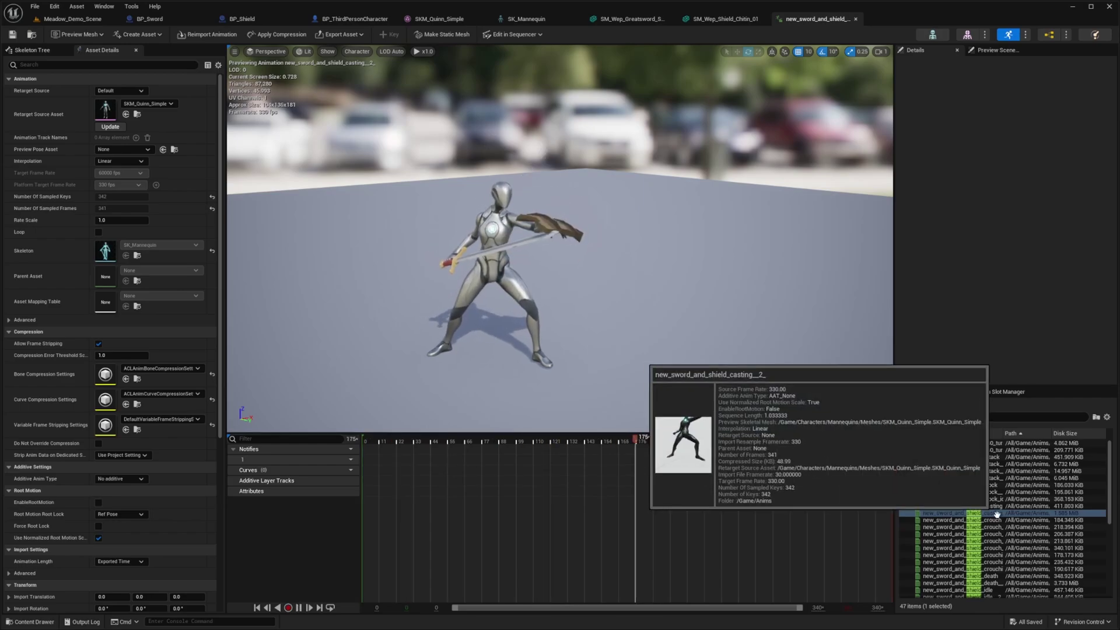
pyautogui.scroll(4, 560, 233)
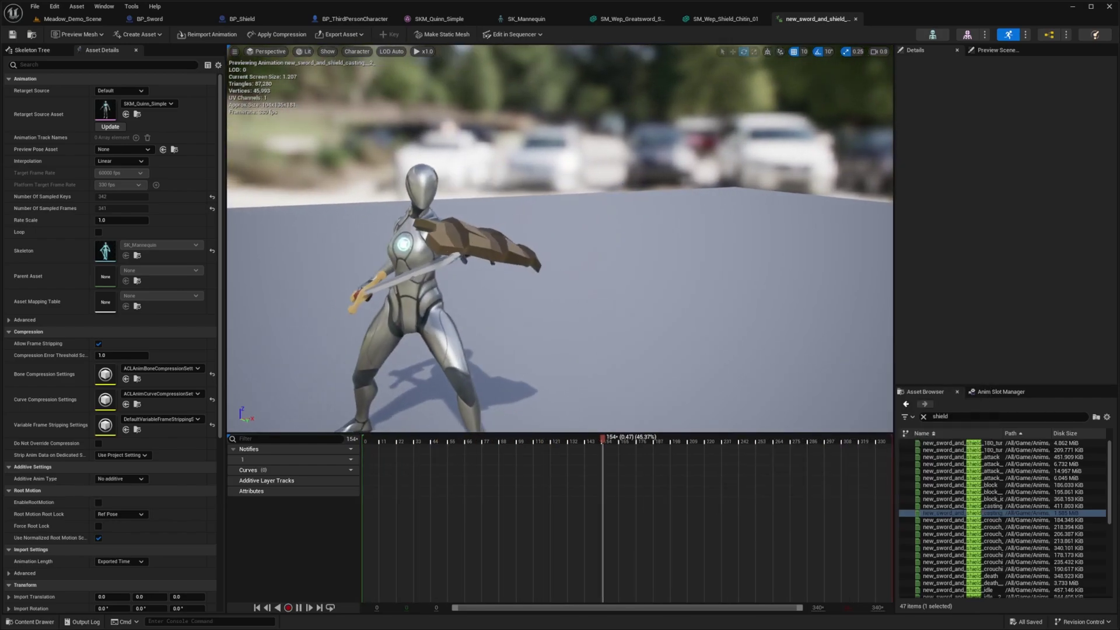
pyautogui.scroll(3, 879, 342)
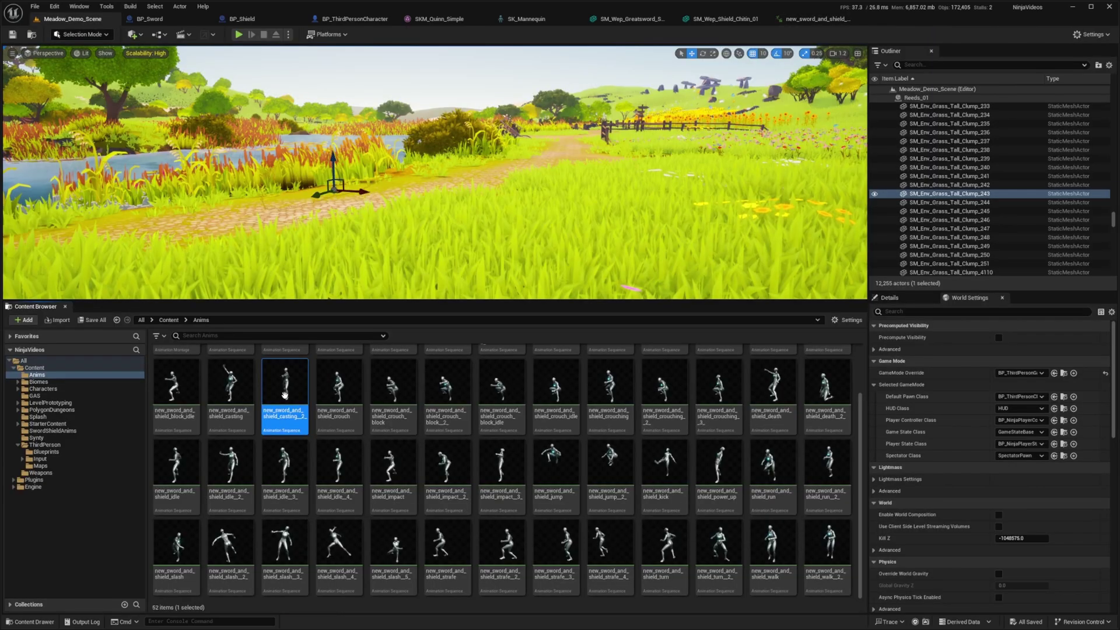
# Create the AM_ShieldAttack anim montage from the casting animation and open it
pyautogui.rightClick(284, 395)
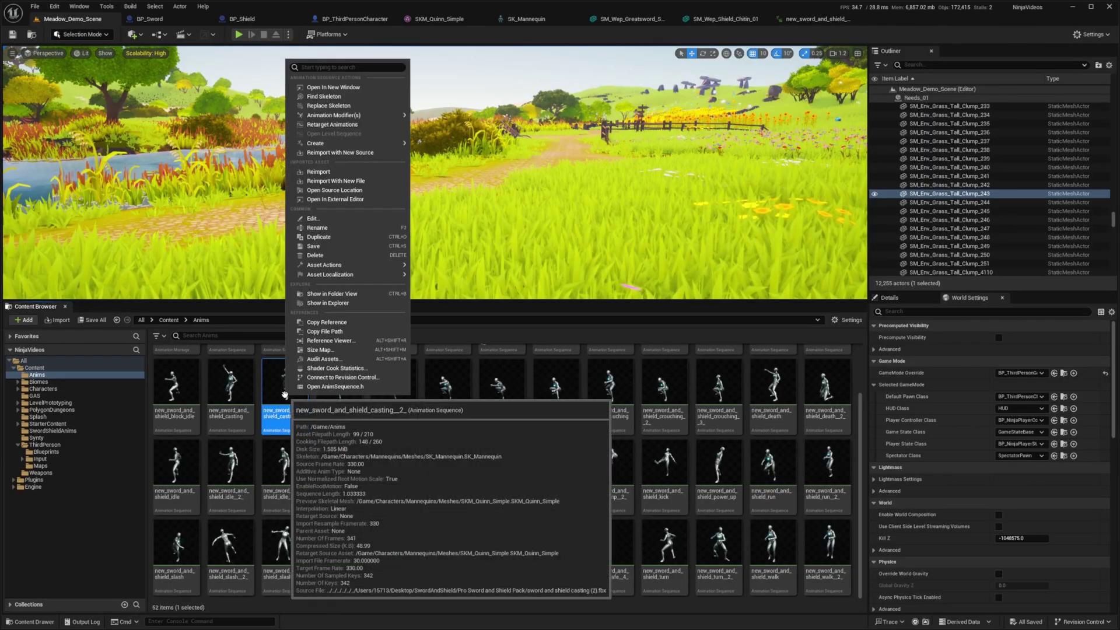
pyautogui.click(449, 152)
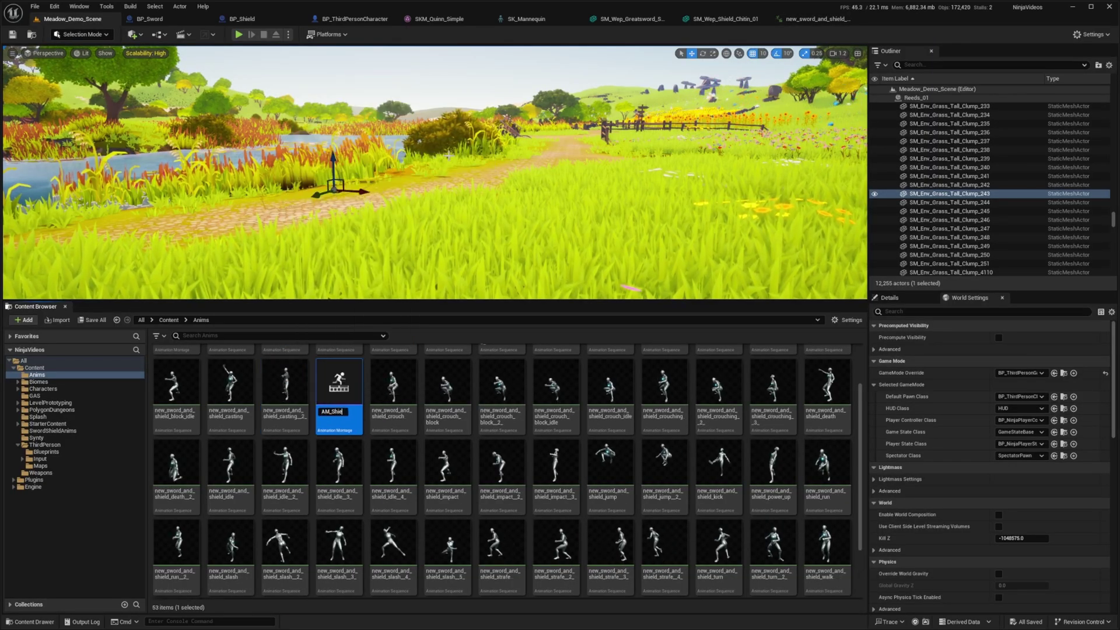
pyautogui.press('Return')
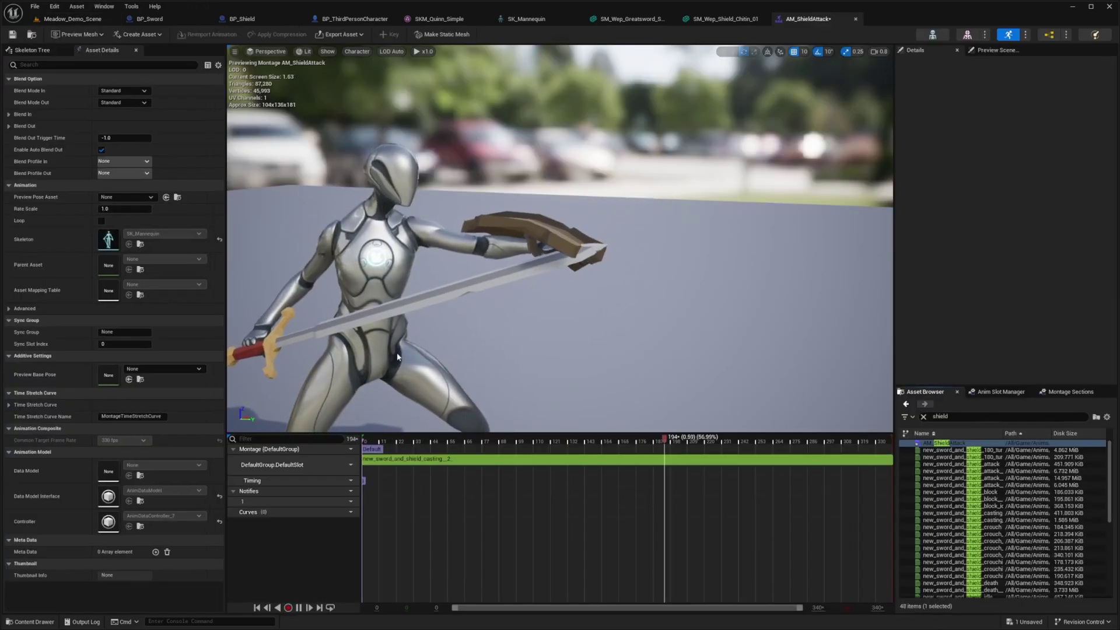
# Add a Melee Scan notify state spanning frames 63 to about 260
pyautogui.rightClick(419, 500)
pyautogui.moveTo(458, 530)
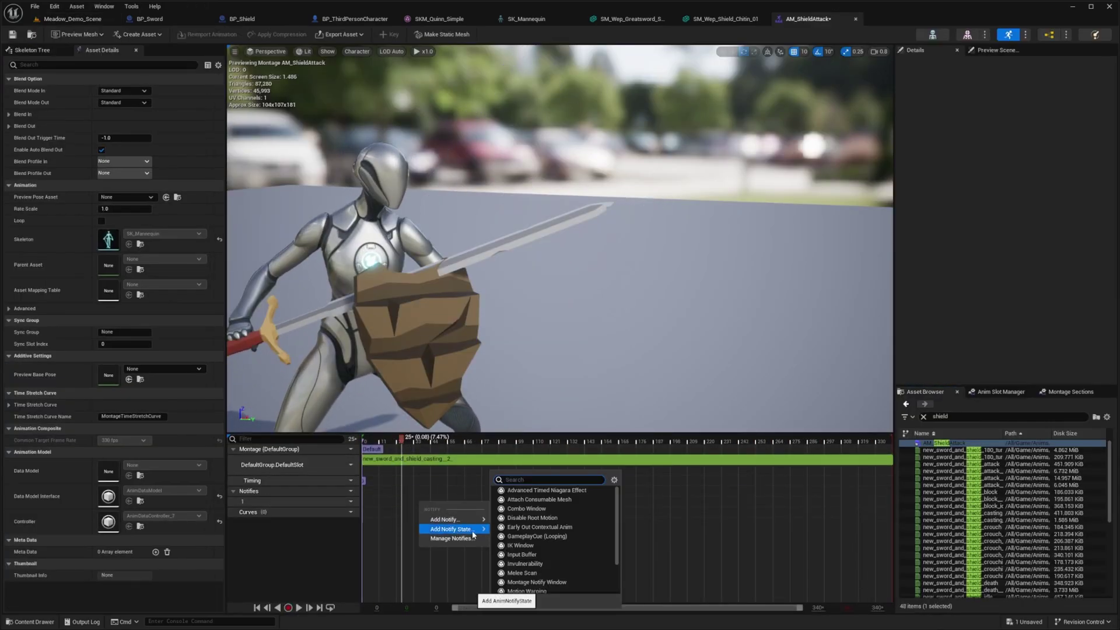
pyautogui.click(519, 490)
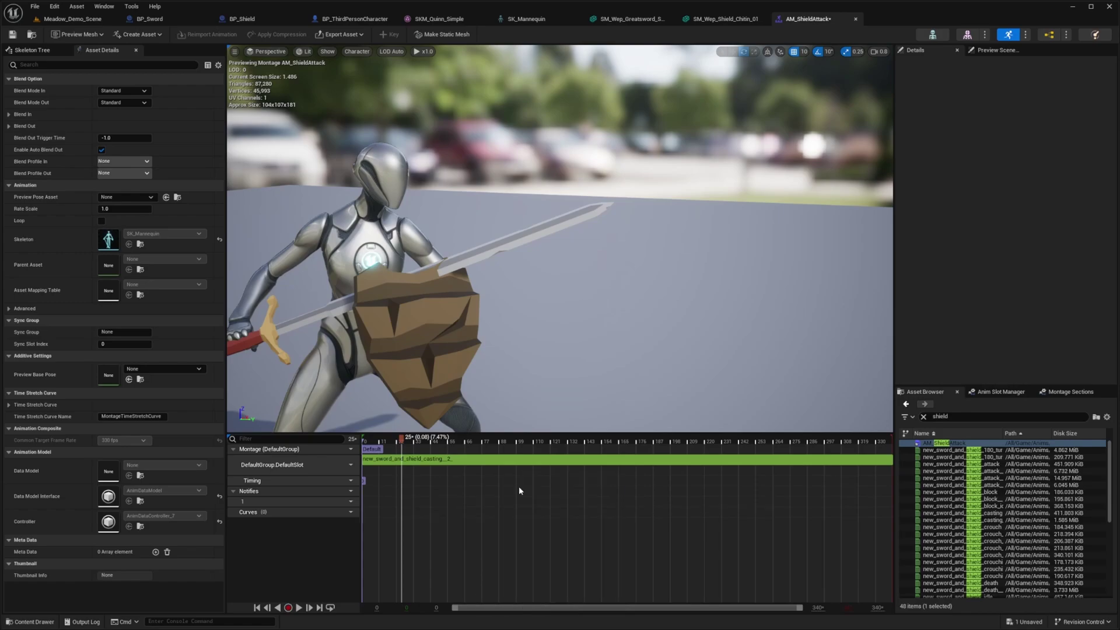
pyautogui.moveTo(402, 444); pyautogui.dragTo(463, 444)
pyautogui.moveTo(424, 503); pyautogui.dragTo(778, 502)
pyautogui.click(565, 502)
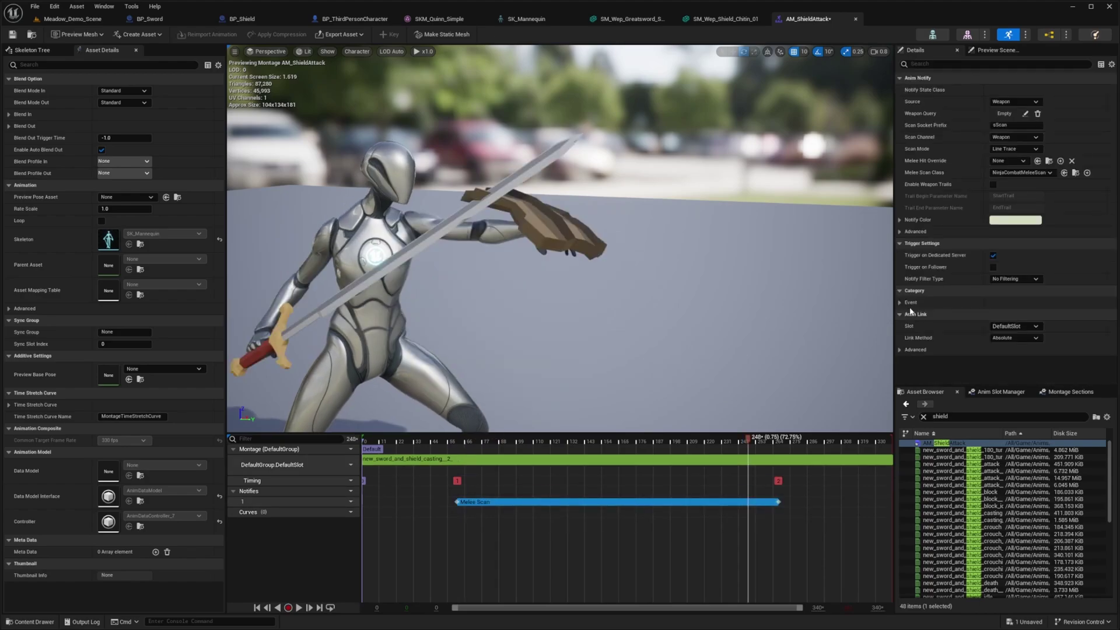
# Set the weapon query's root expression to All Tags Match, described as 'Find Active Shield'
pyautogui.click(1025, 114)
pyautogui.click(881, 113)
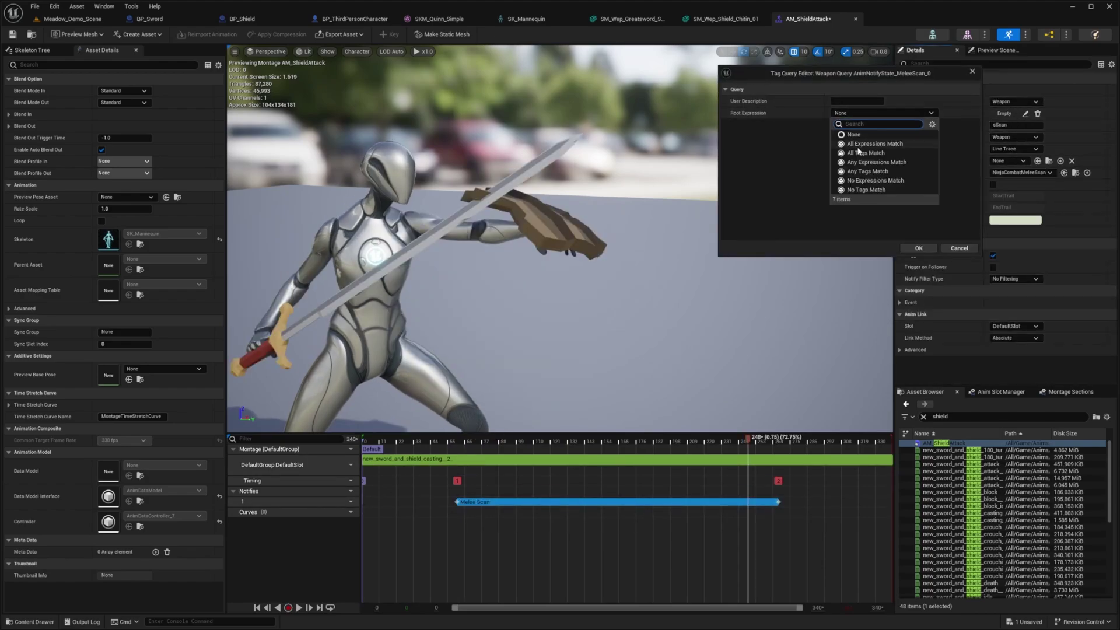
pyautogui.click(858, 152)
pyautogui.click(851, 102)
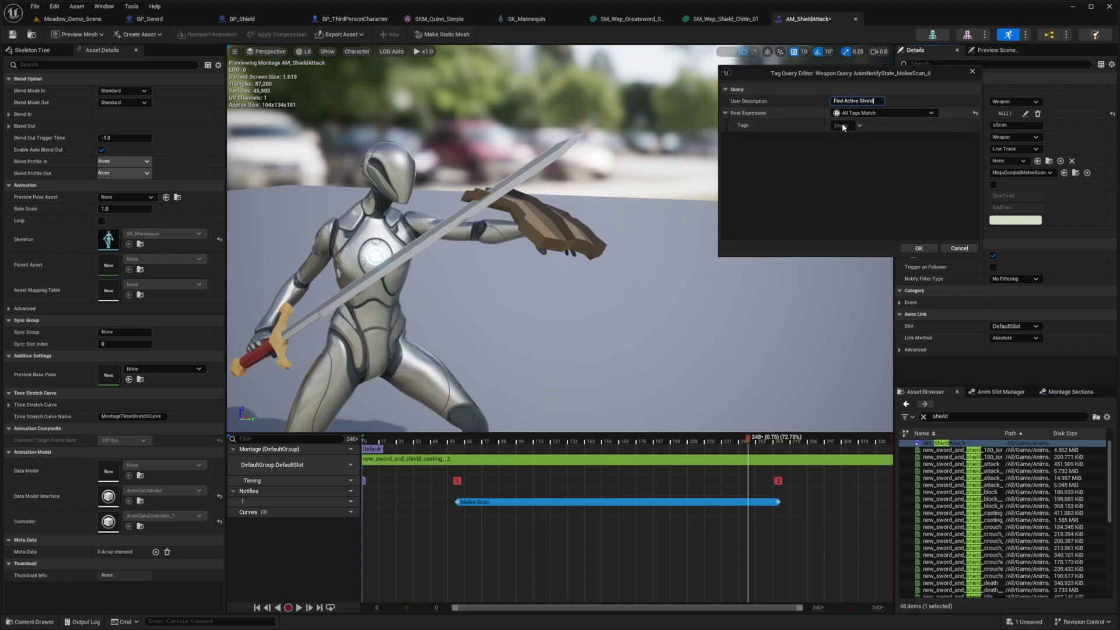
# Check BP_Shield's weapon tag, then add inventory.item.type.shield to the query and confirm
pyautogui.click(843, 126)
pyautogui.click(253, 21)
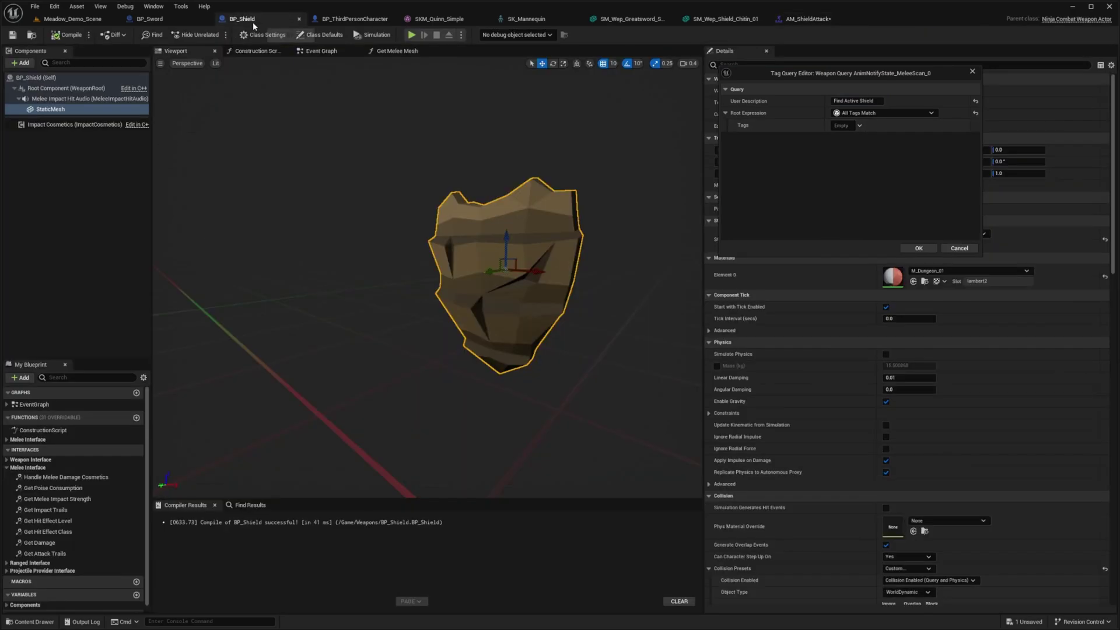
pyautogui.moveTo(979, 74); pyautogui.dragTo(687, 74)
pyautogui.click(319, 34)
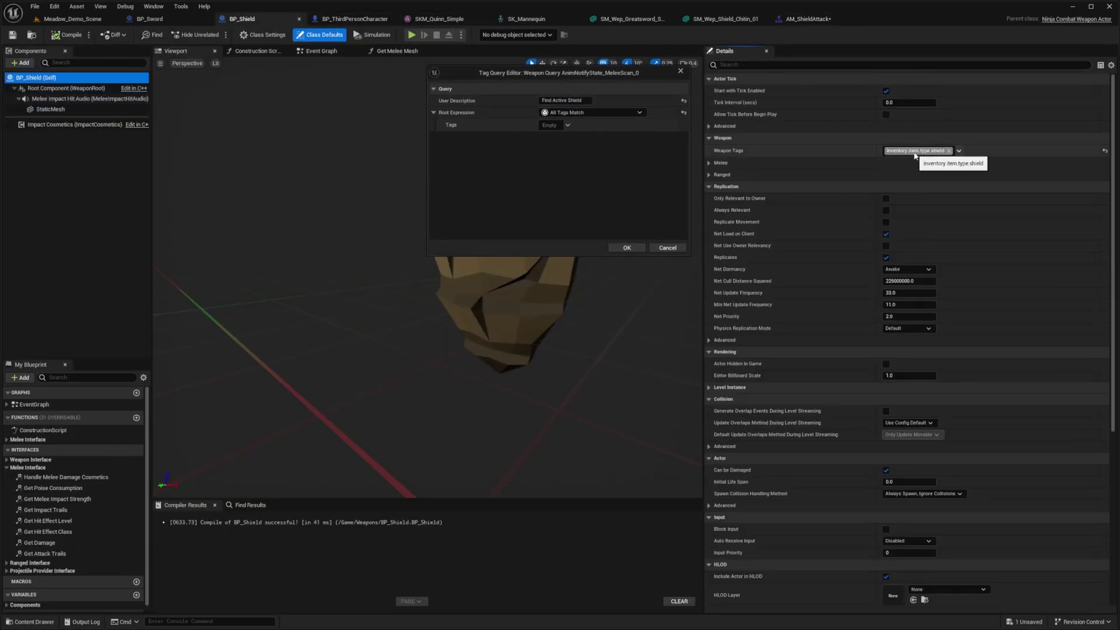
pyautogui.click(544, 125)
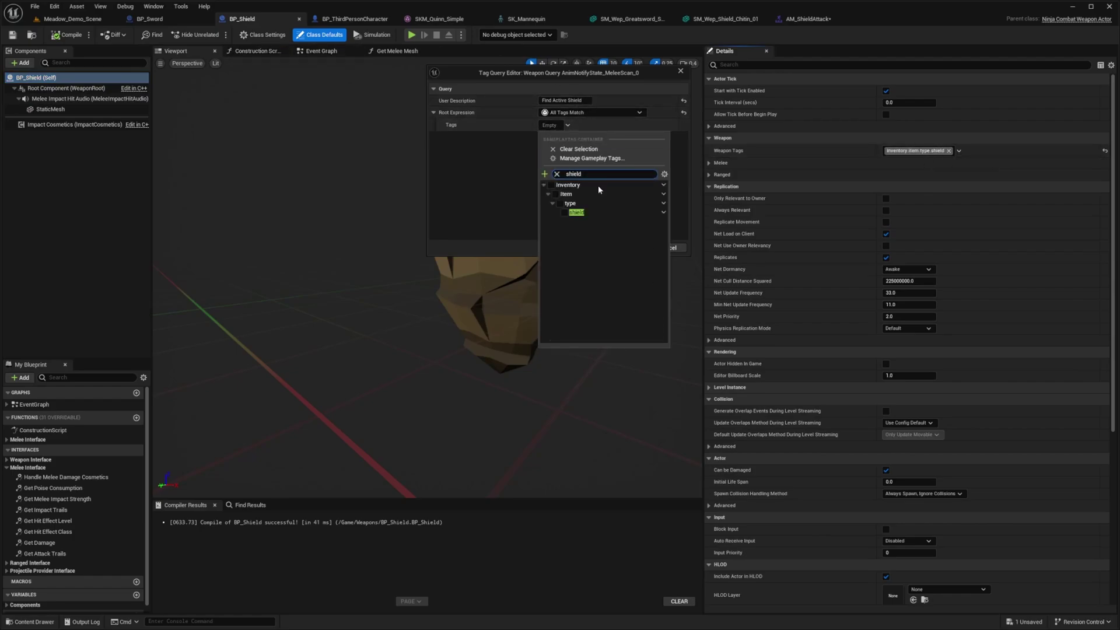
pyautogui.click(564, 212)
pyautogui.click(630, 249)
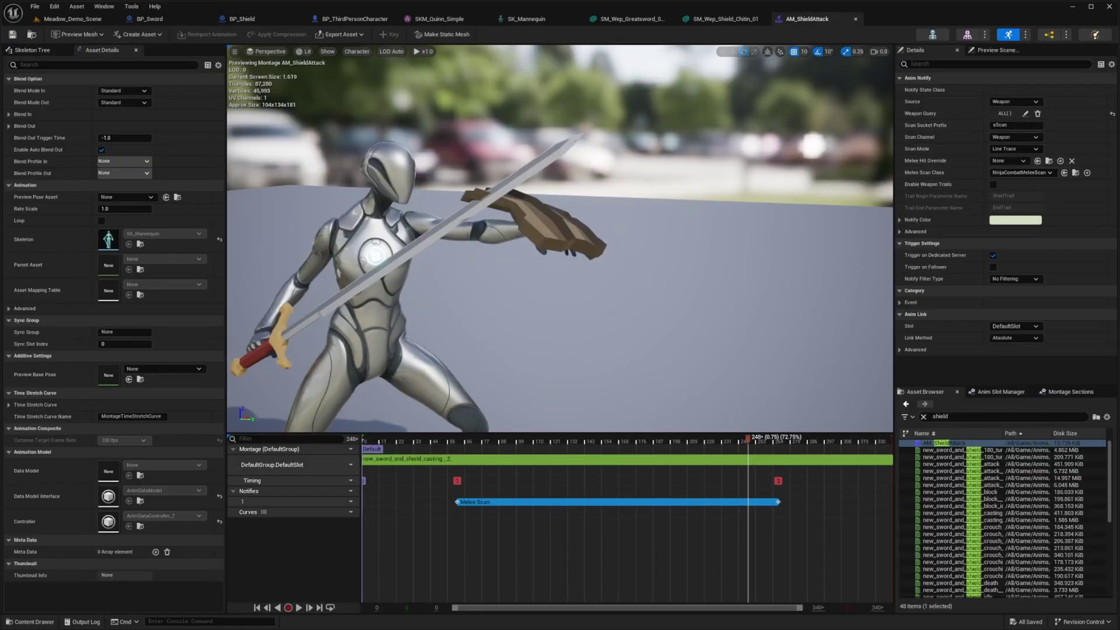
# Set the shield Melee Scan to Box Sweep with box half extent 30, 40, 5
pyautogui.click(1003, 150)
pyautogui.click(1014, 166)
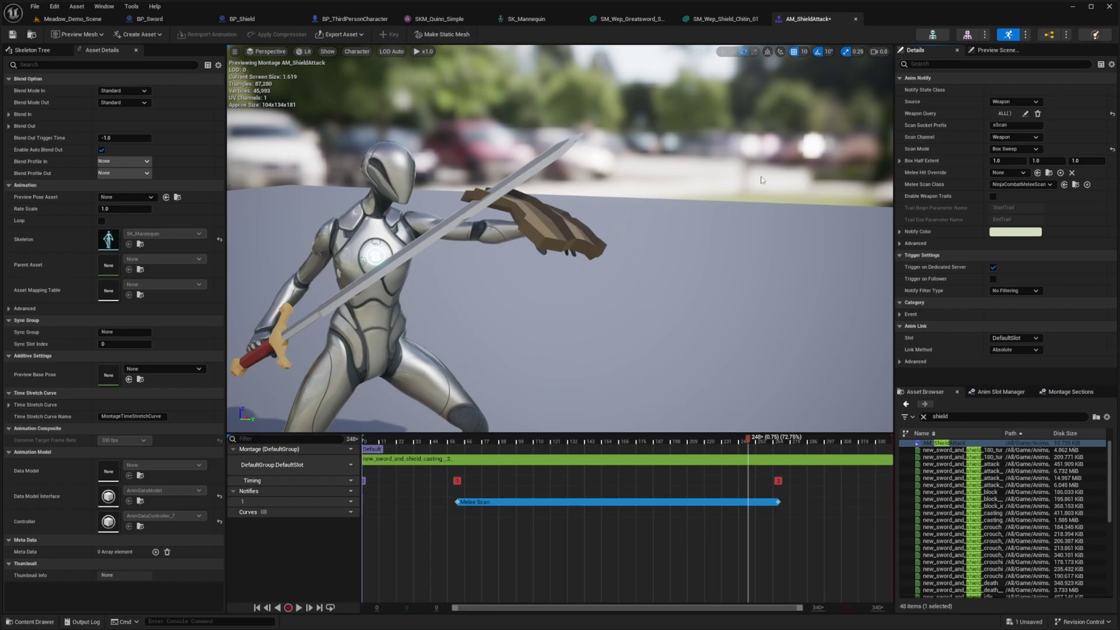
pyautogui.click(900, 161)
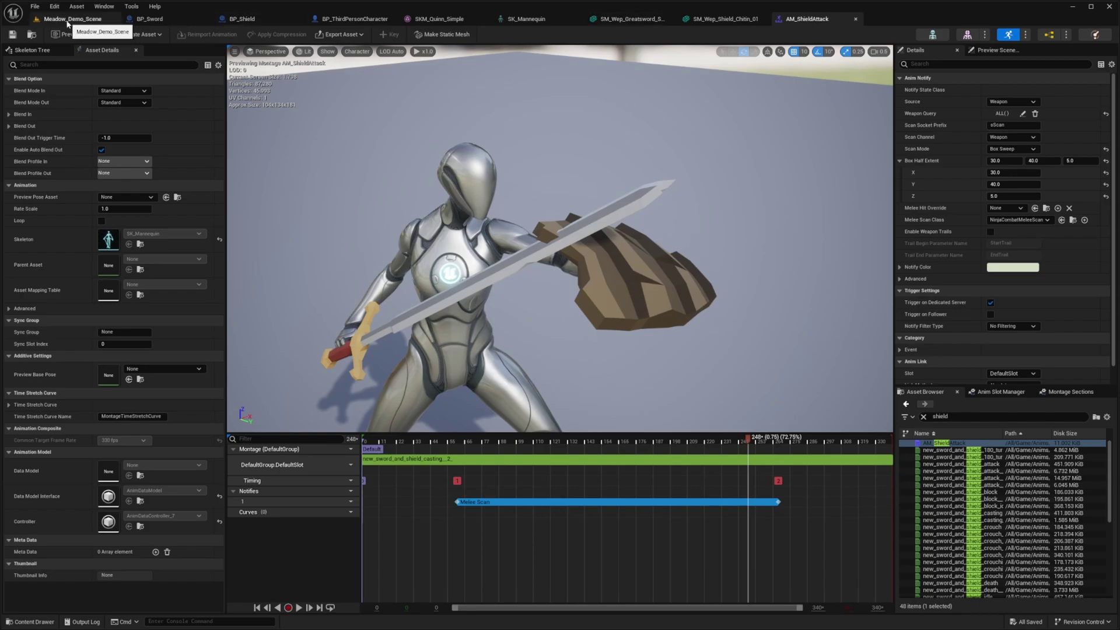
pyautogui.click(70, 20)
# Create a new folder named 'Abilities' inside the GAS content folder
pyautogui.click(44, 368)
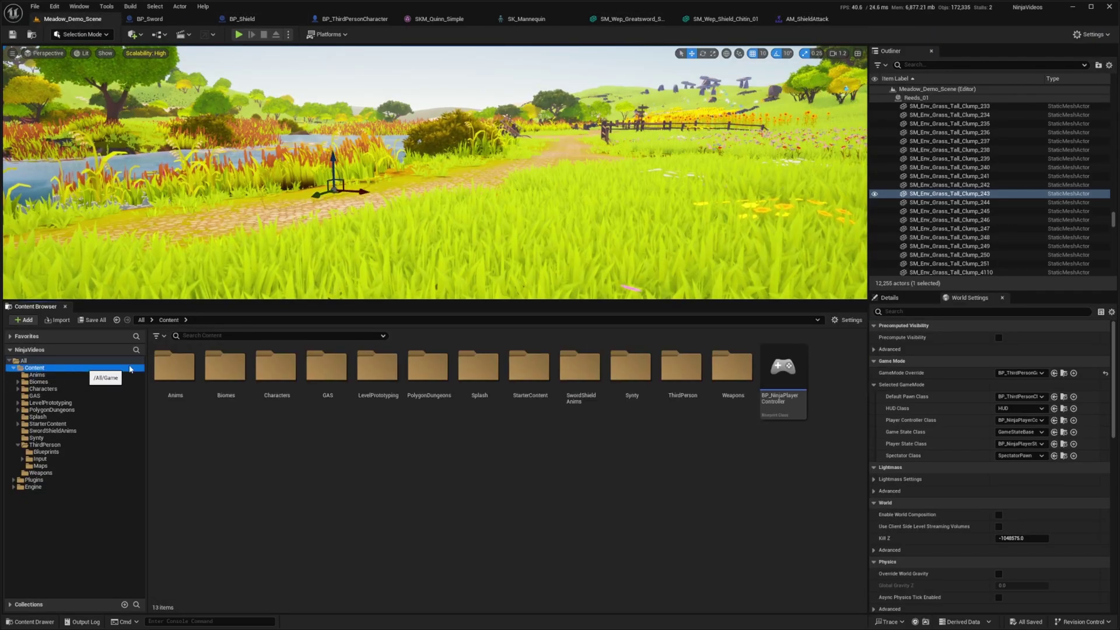
pyautogui.rightClick(456, 446)
pyautogui.click(285, 424)
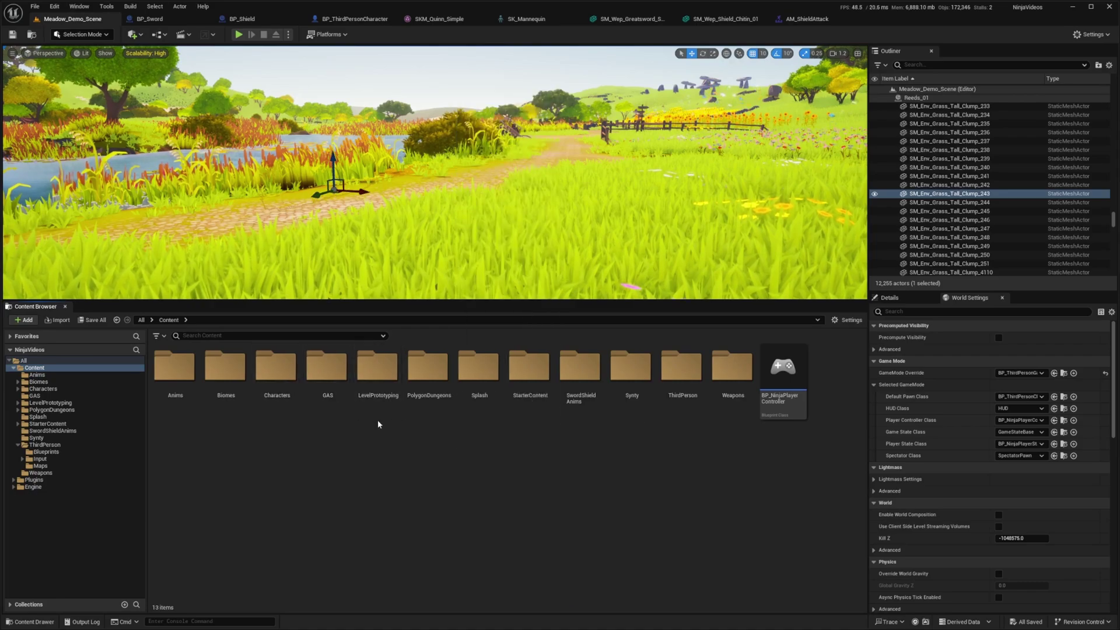
pyautogui.doubleClick(334, 376)
pyautogui.hotkey('alt', 'Left')
pyautogui.doubleClick(327, 375)
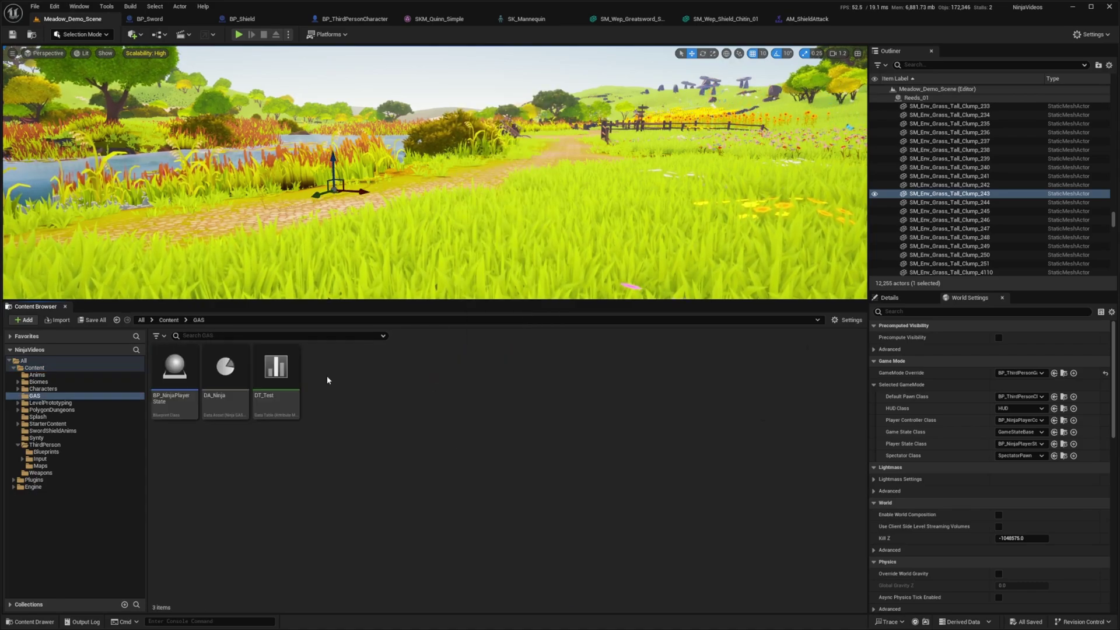
pyautogui.rightClick(327, 376)
pyautogui.click(365, 73)
pyautogui.write('Abilities')
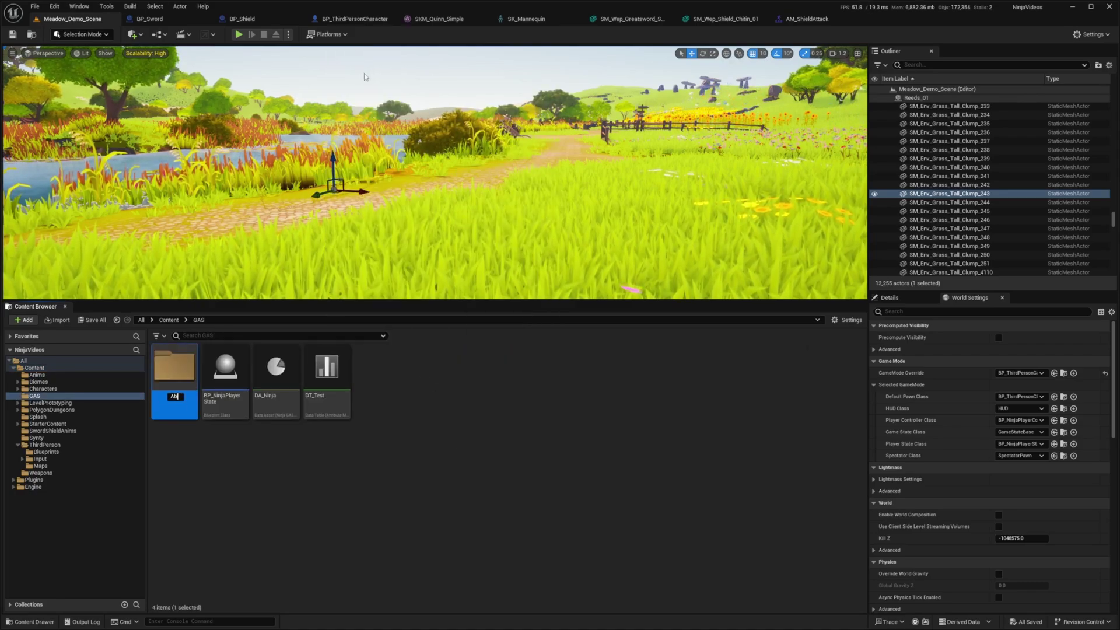
pyautogui.press('Return')
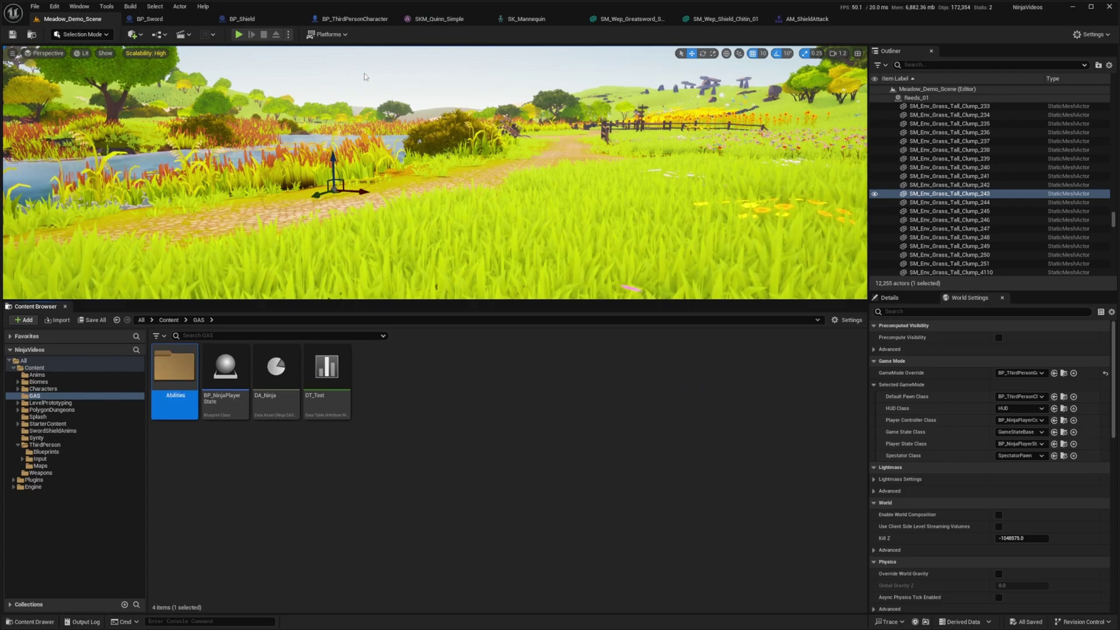
# In Abilities, create a CombatAbility_Attack-based Blueprint named GA_Attack01 and open it
pyautogui.doubleClick(172, 373)
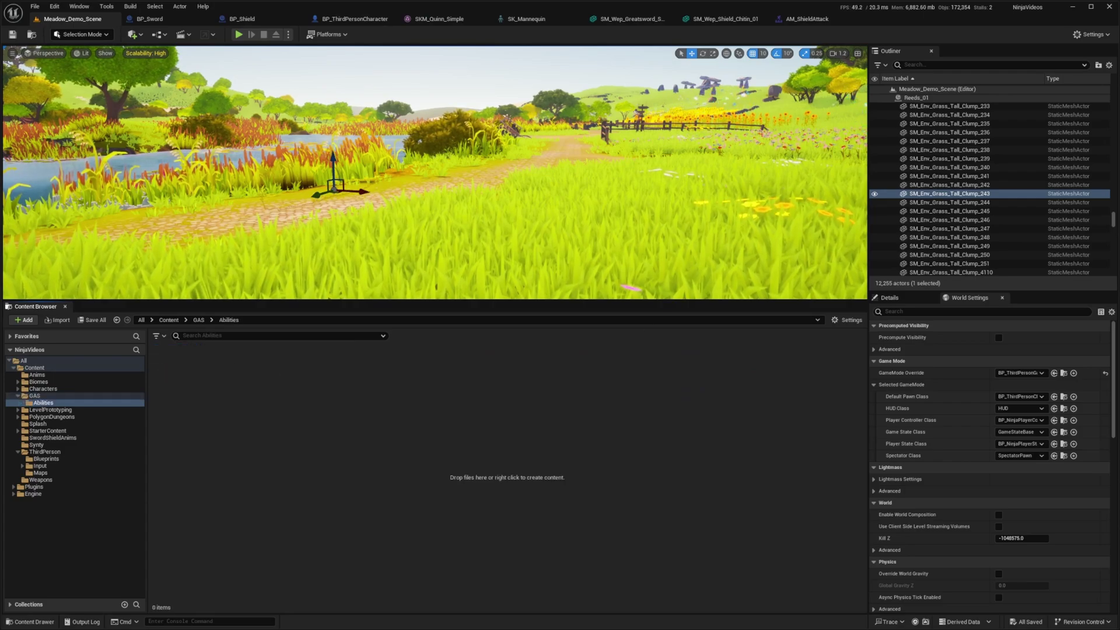
pyautogui.rightClick(254, 381)
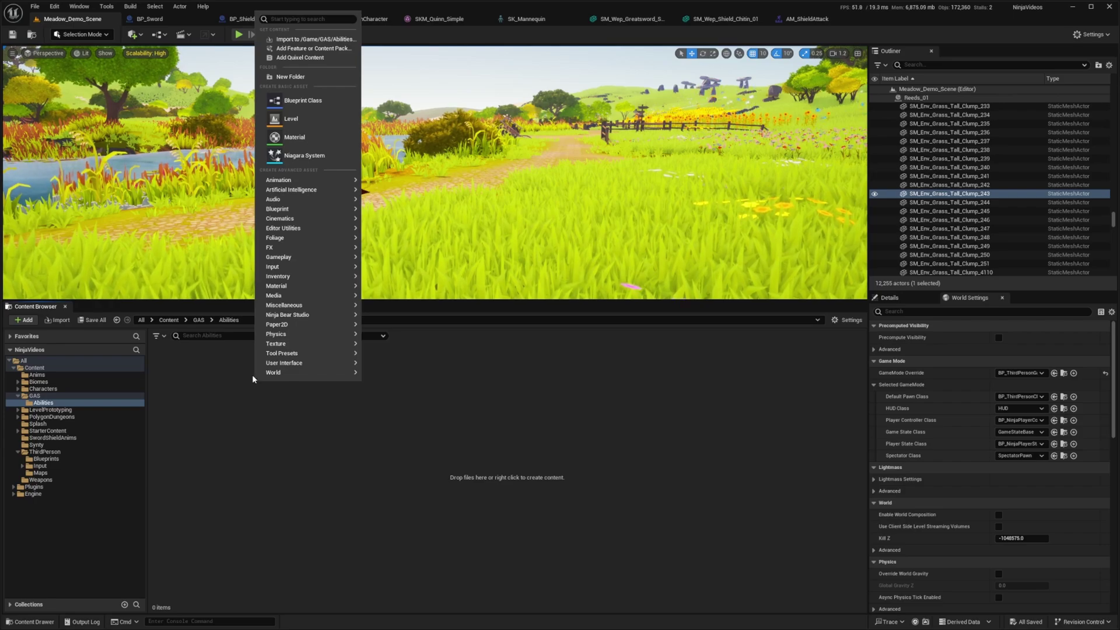
pyautogui.click(302, 100)
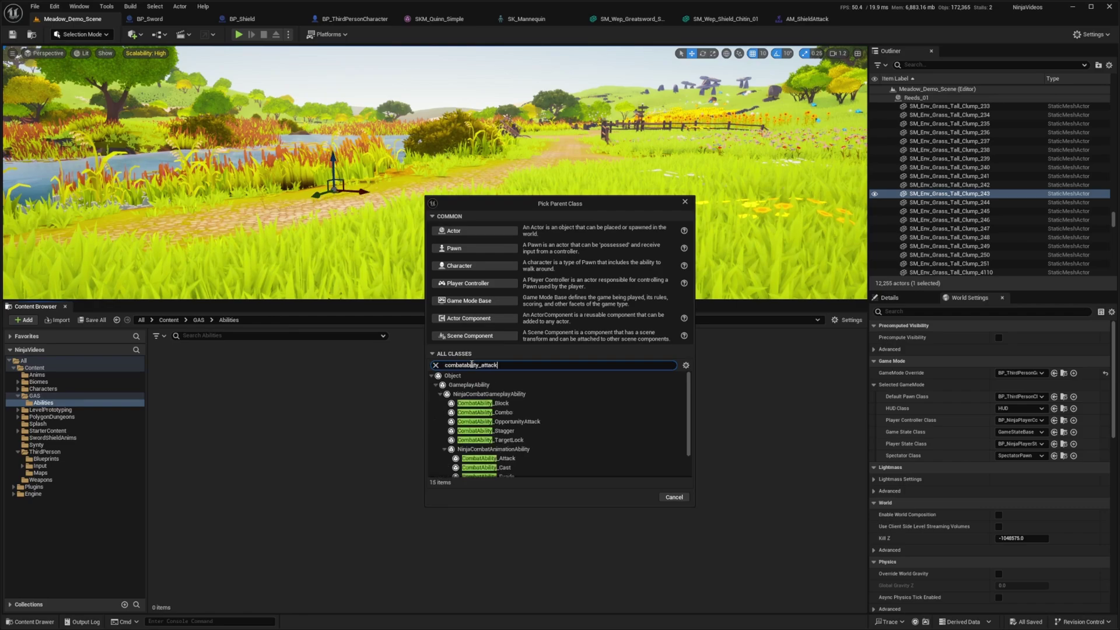
pyautogui.click(502, 415)
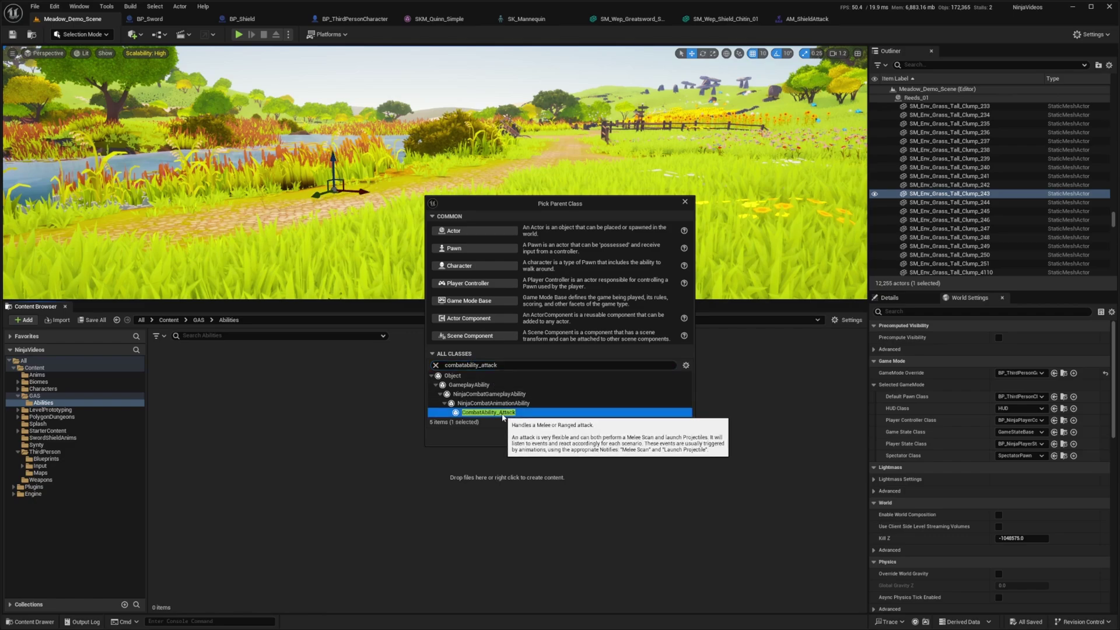
pyautogui.click(640, 437)
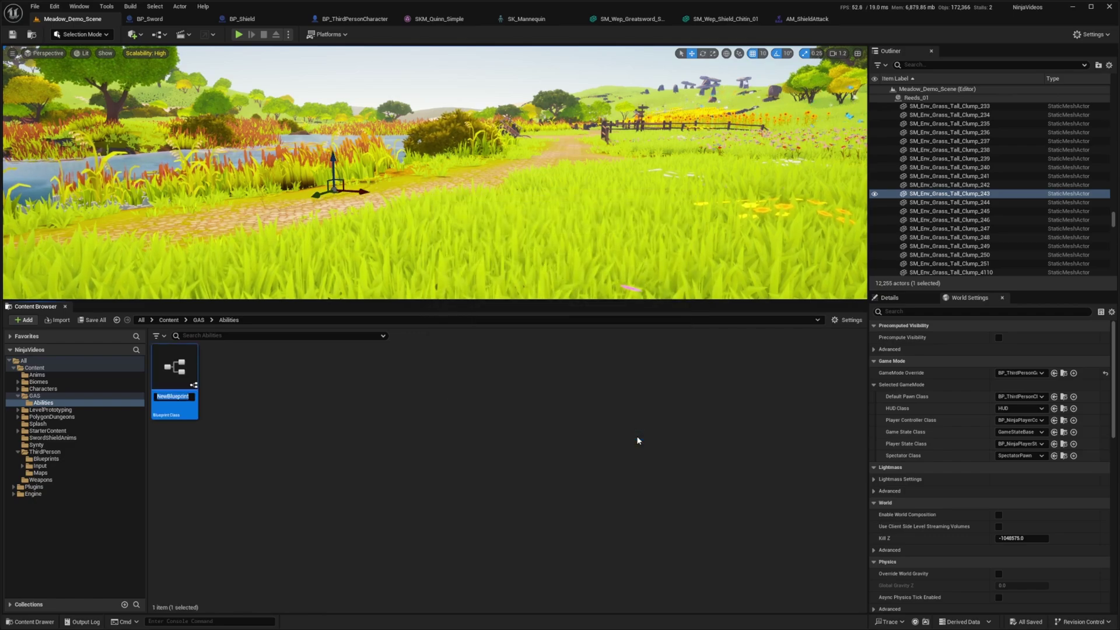
pyautogui.write('GA_Attack01')
pyautogui.press('Return')
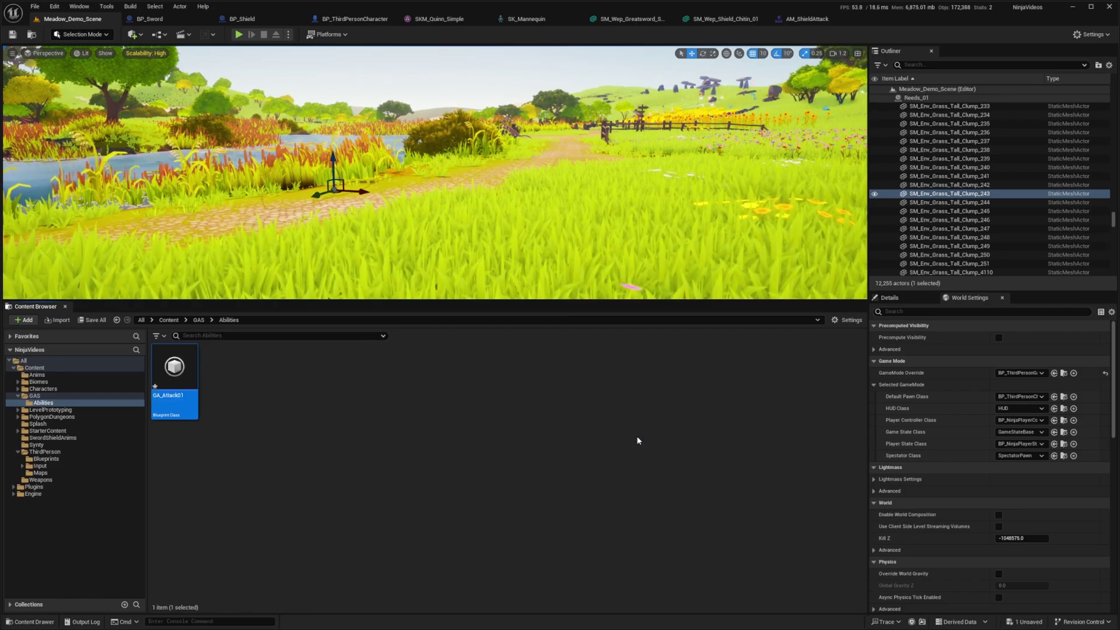
pyautogui.press('Return')
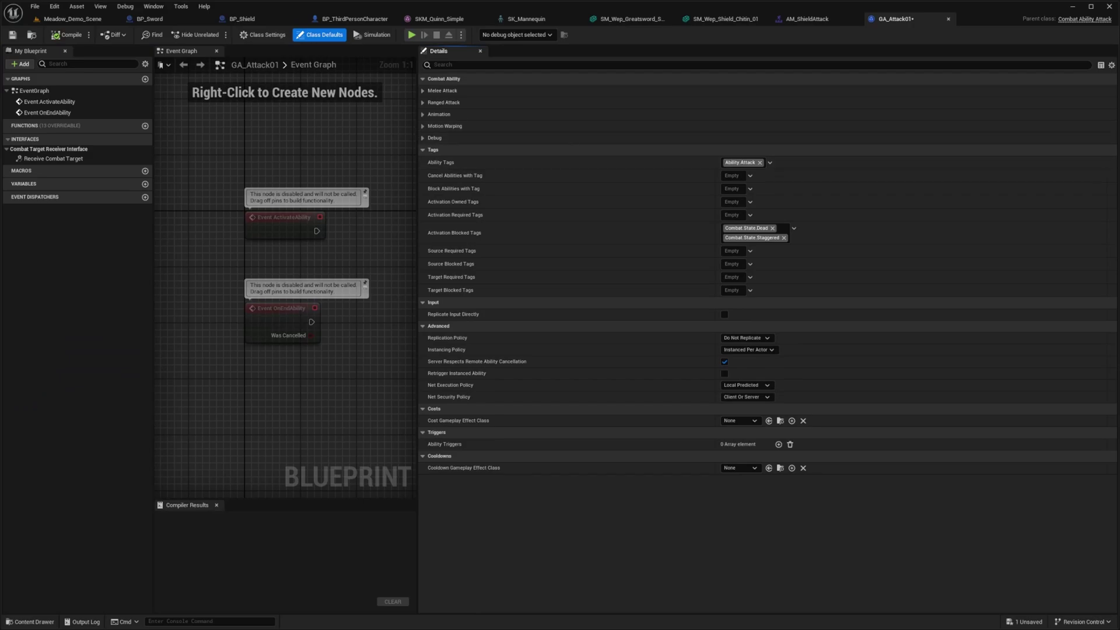
# Use Combat Animation Provider with AM_Attack as the default montage and disable motion warping
pyautogui.click(423, 90)
pyautogui.click(422, 173)
pyautogui.click(423, 161)
pyautogui.click(423, 149)
pyautogui.click(423, 138)
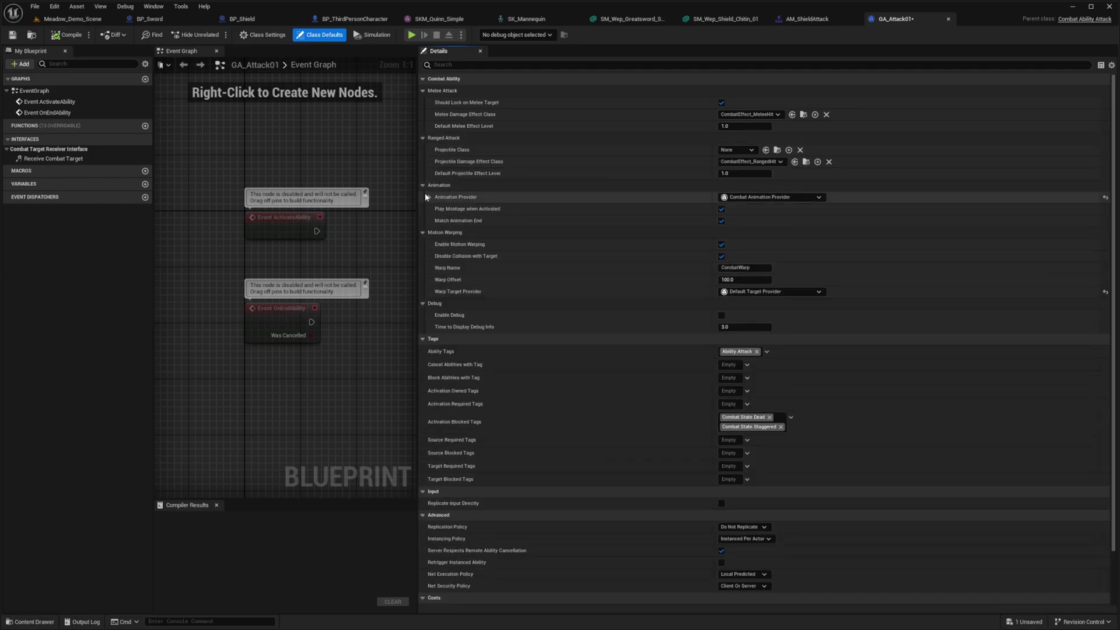
pyautogui.click(769, 198)
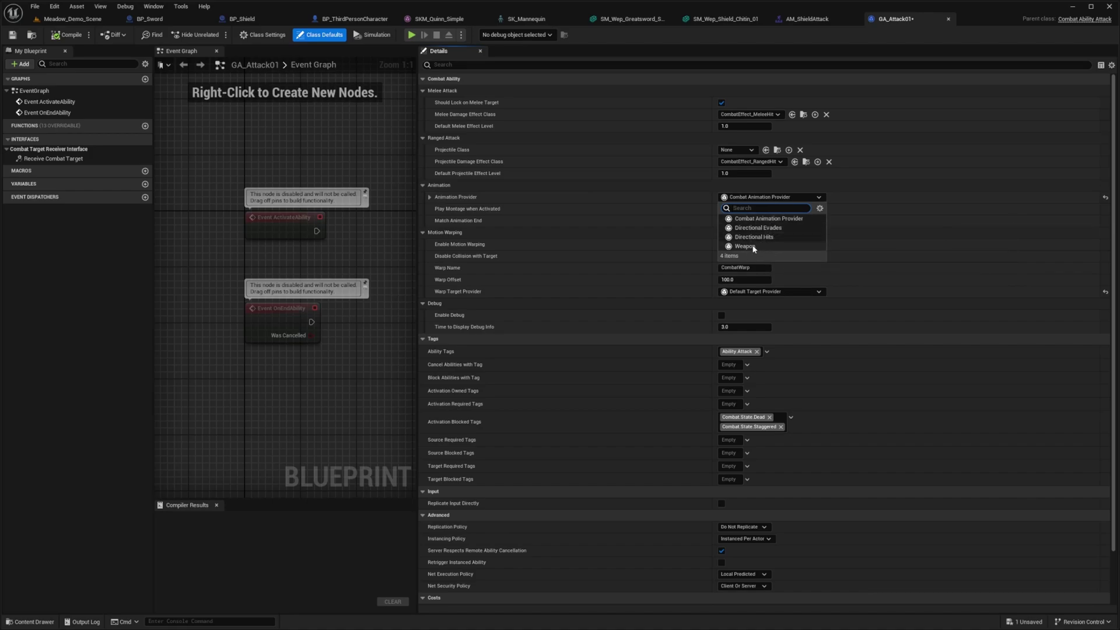
pyautogui.click(525, 196)
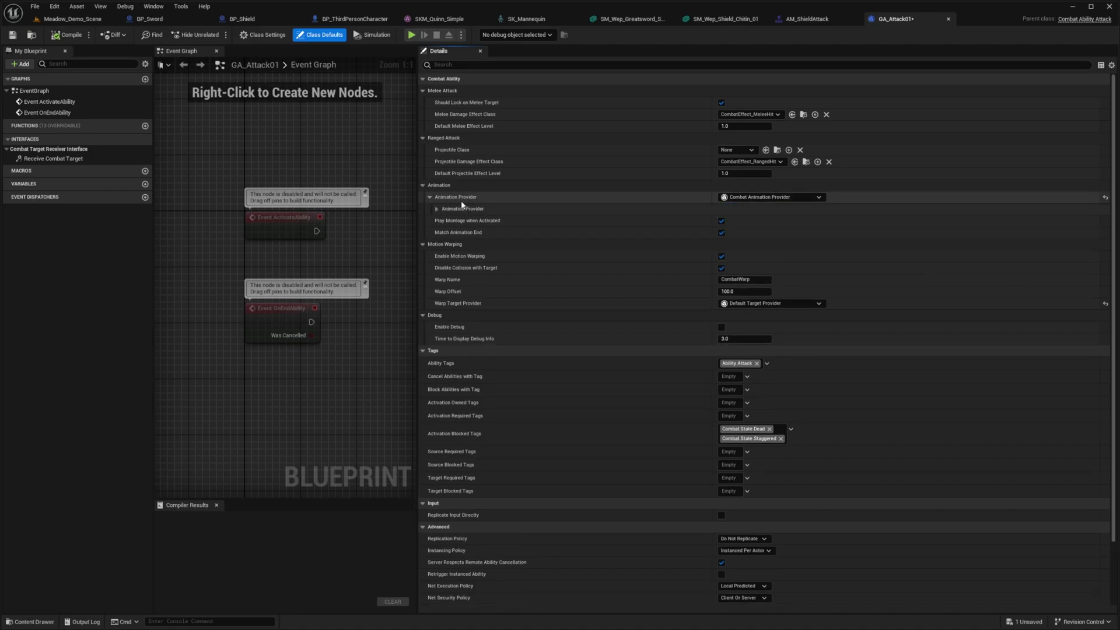
pyautogui.click(430, 197)
pyautogui.click(771, 222)
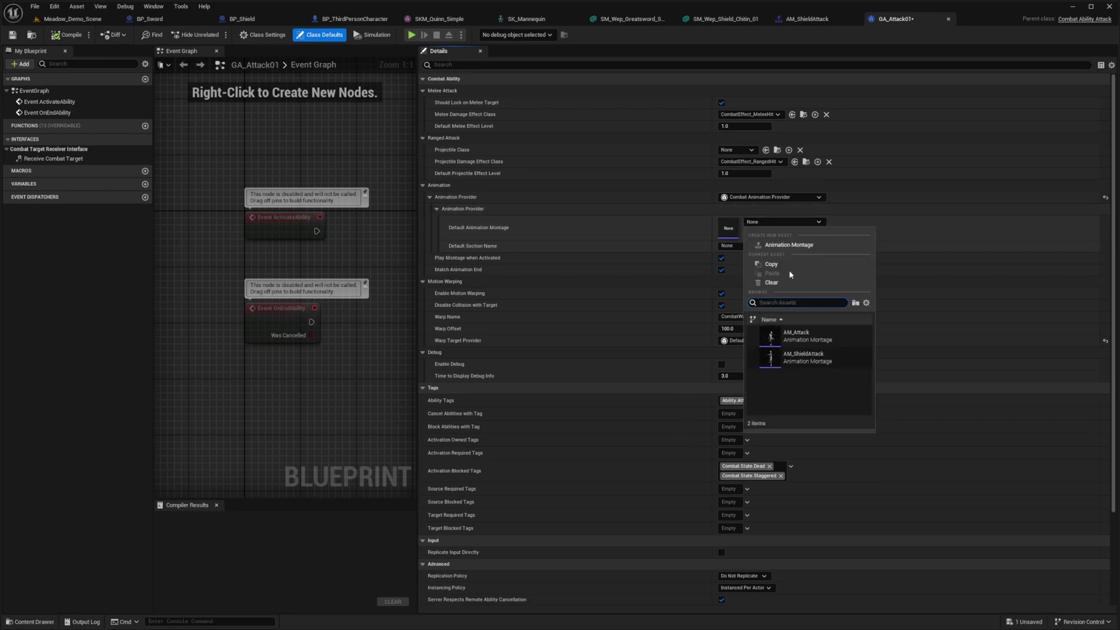
pyautogui.click(784, 334)
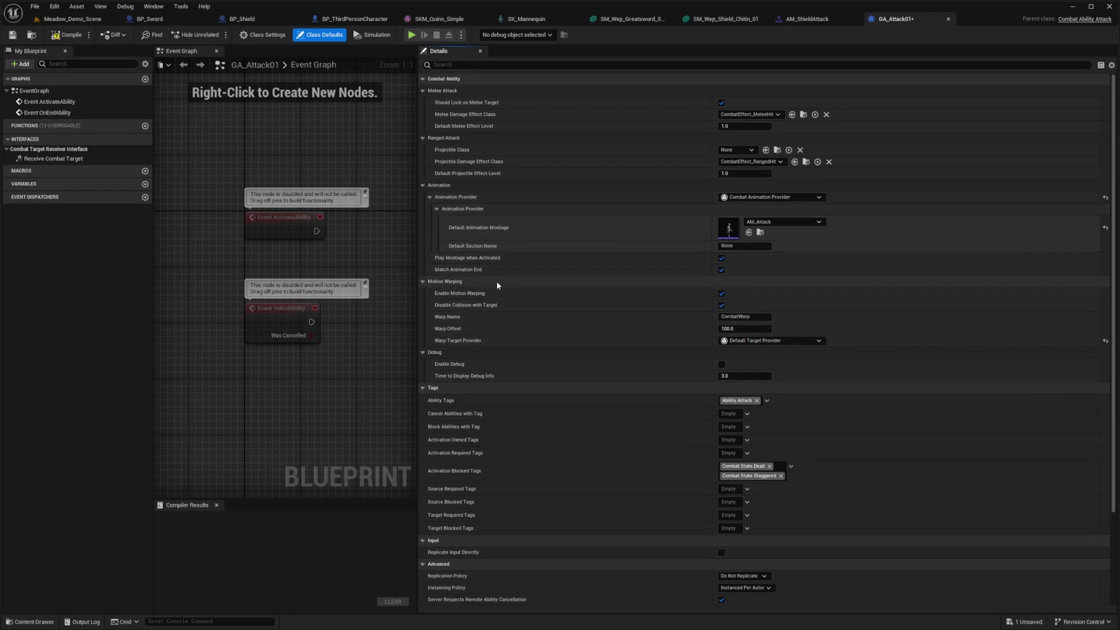
pyautogui.click(722, 294)
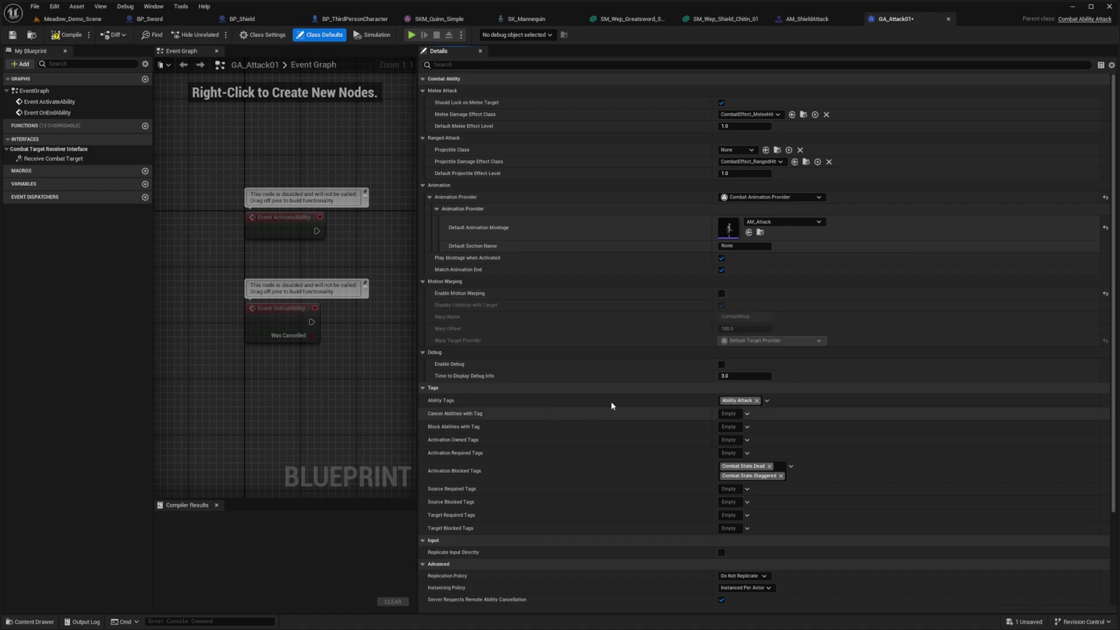
# Create the Ability.Attack.Primary tag in DefaultGameplayTags.ini and assign it as GA_Attack01's ability tag
pyautogui.click(736, 402)
pyautogui.write('Ability.Attack.Primary')
pyautogui.click(737, 220)
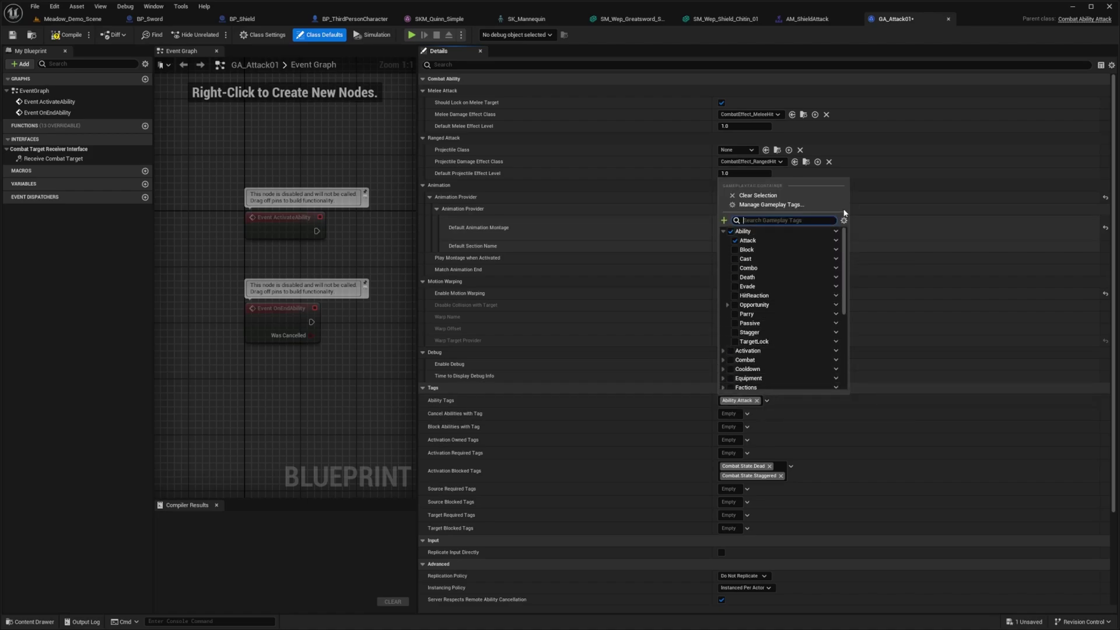
pyautogui.click(724, 220)
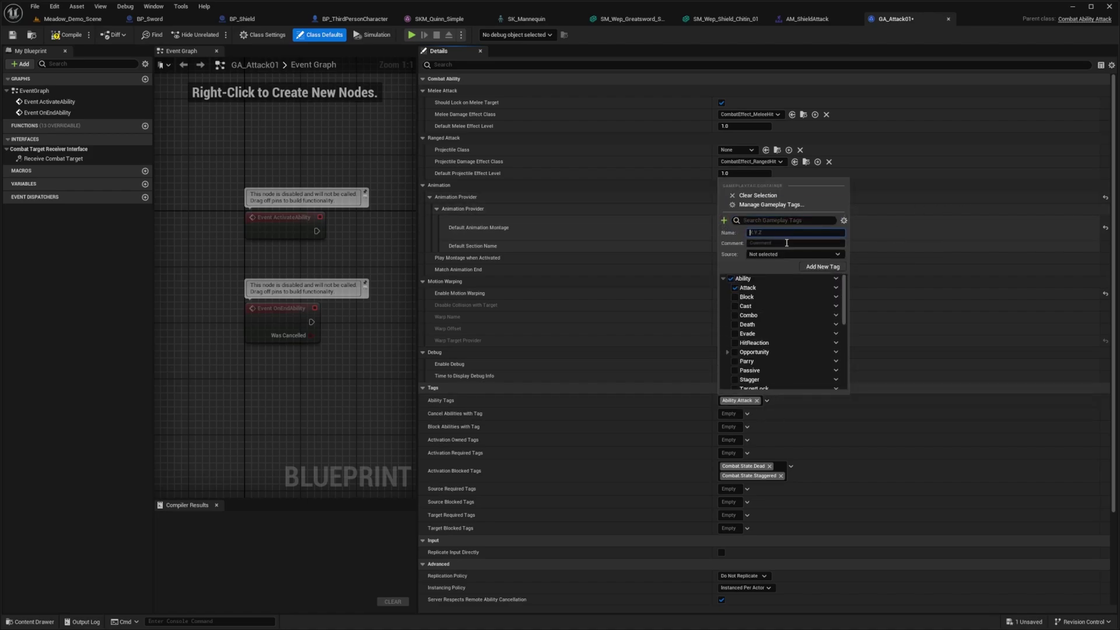
pyautogui.write('Ability.Attack.Primary')
pyautogui.click(793, 254)
pyautogui.click(793, 265)
pyautogui.click(822, 266)
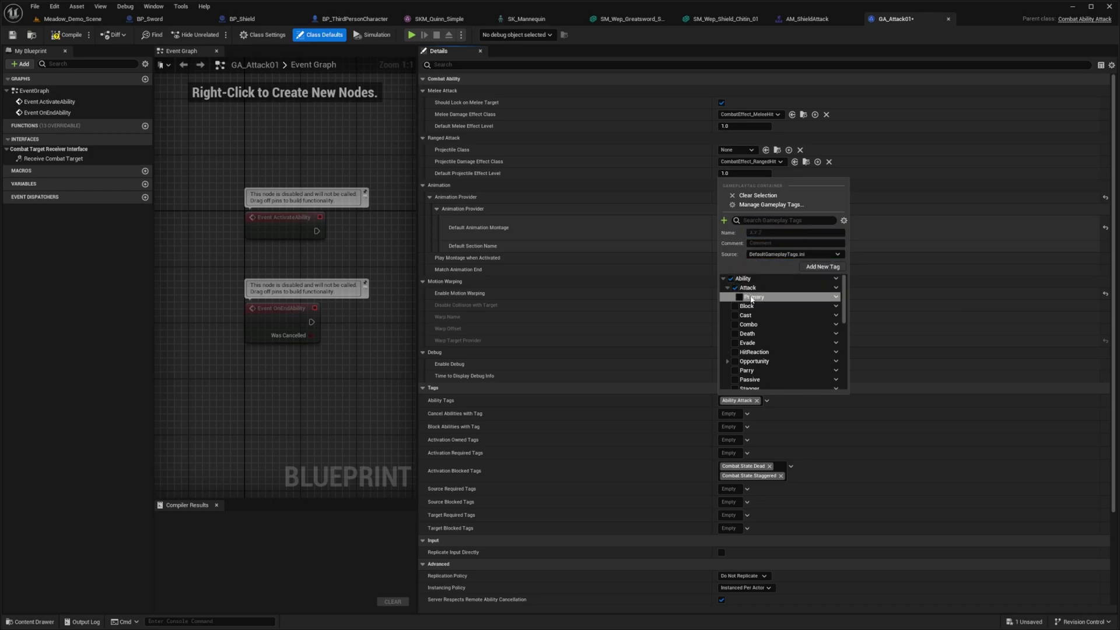
pyautogui.click(694, 396)
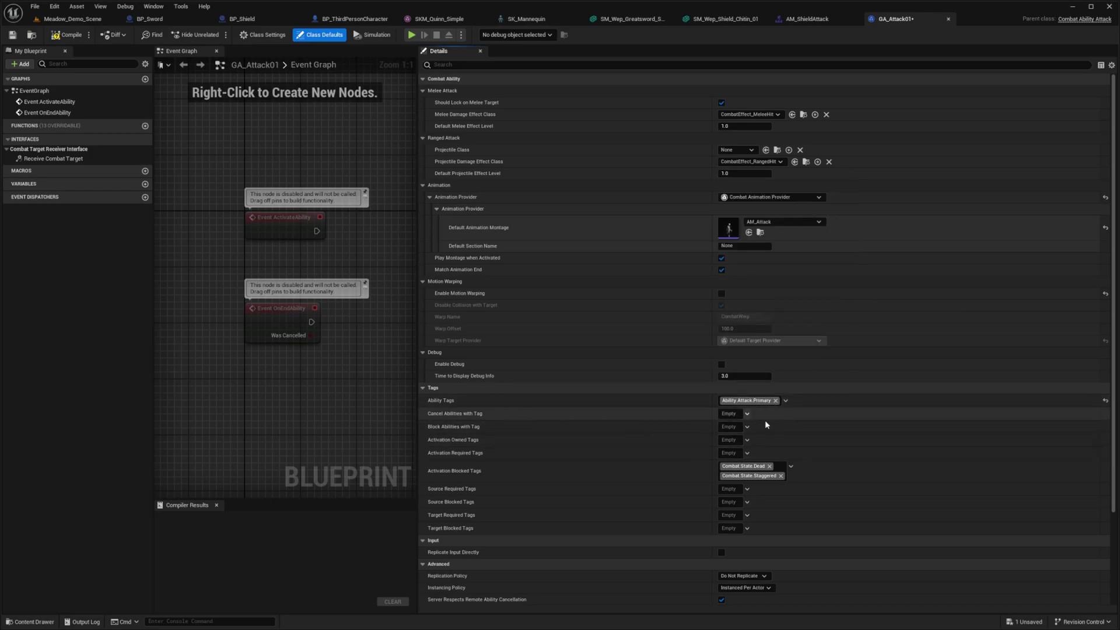
# Create the Ability.Attack.Secondary tag and add it under Block Abilities with Tag
pyautogui.click(734, 427)
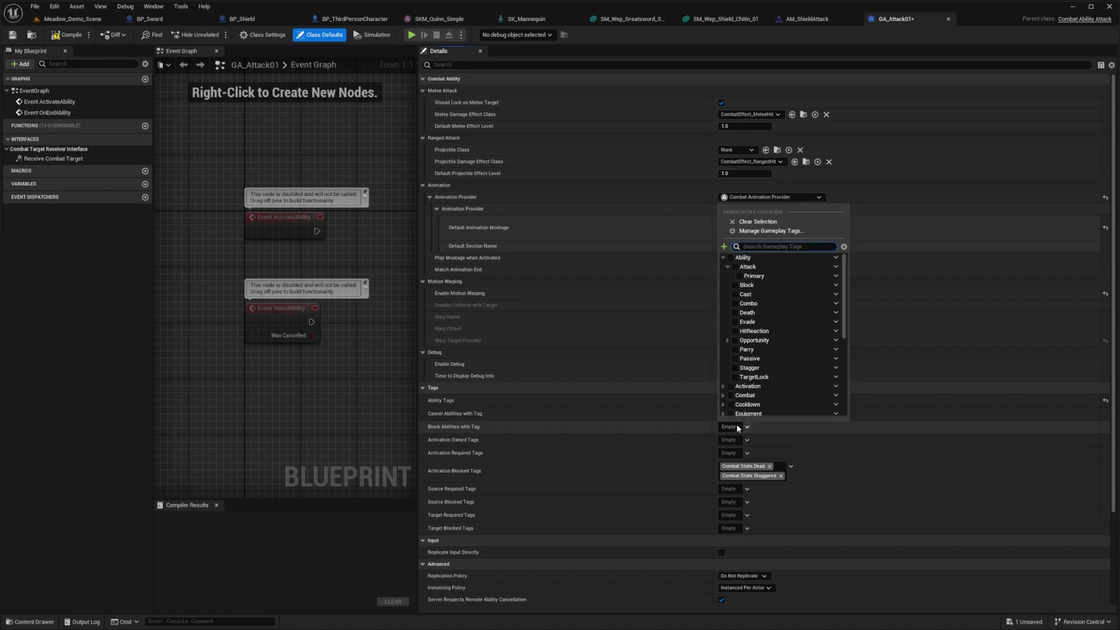
pyautogui.click(725, 247)
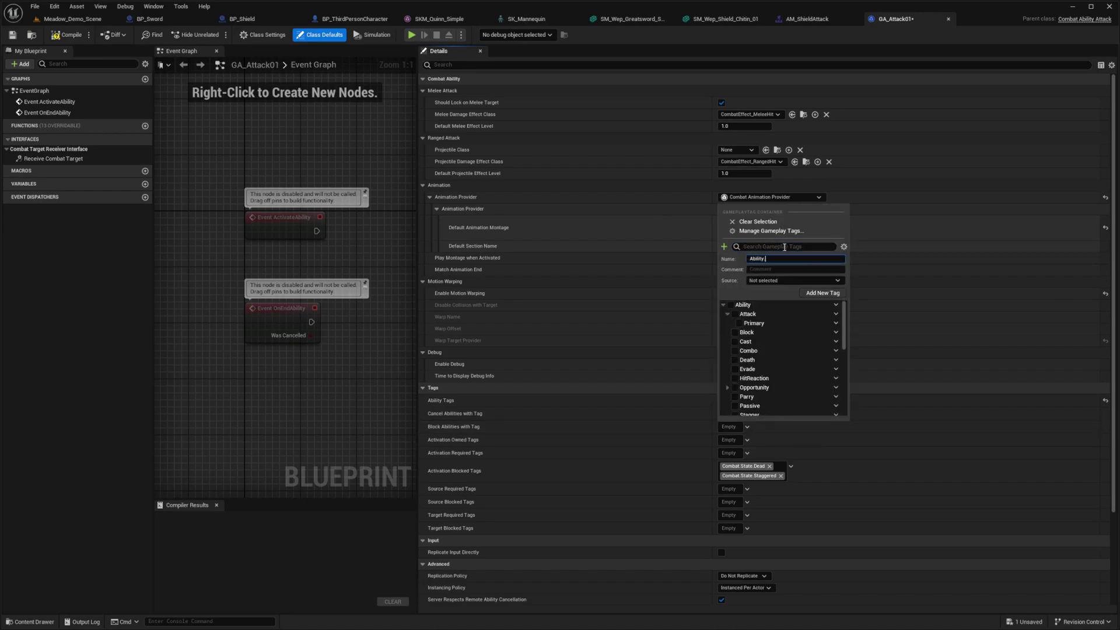
pyautogui.write('Ability.Attack.Secondary')
pyautogui.click(822, 293)
pyautogui.click(740, 333)
pyautogui.click(655, 426)
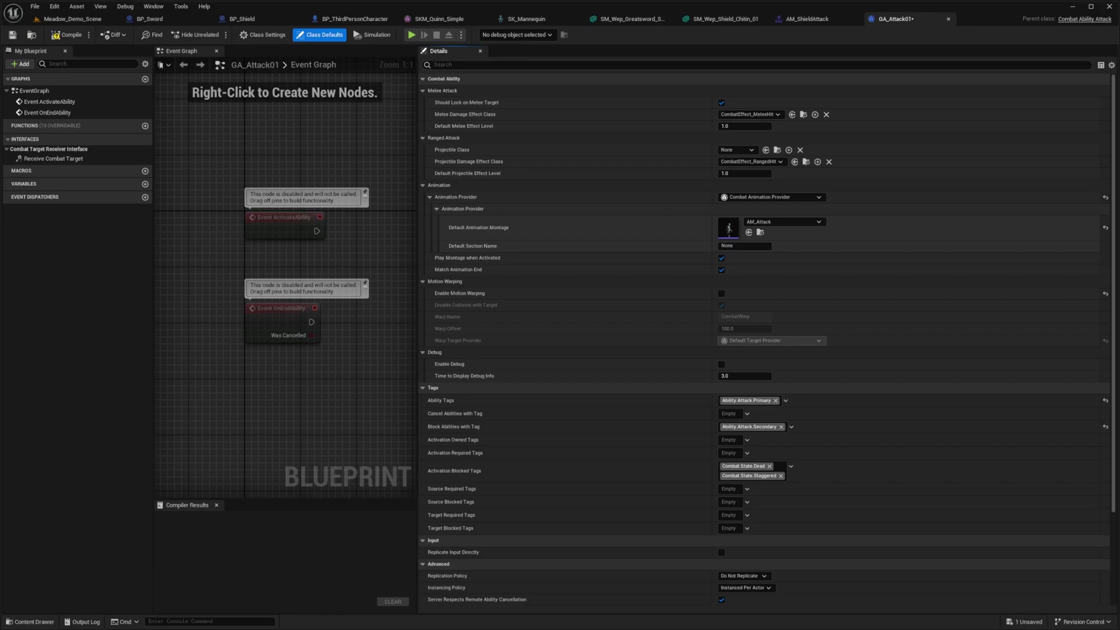
# Save and compile the GA_Attack01 ability blueprint
pyautogui.scroll(-3, 433, 246)
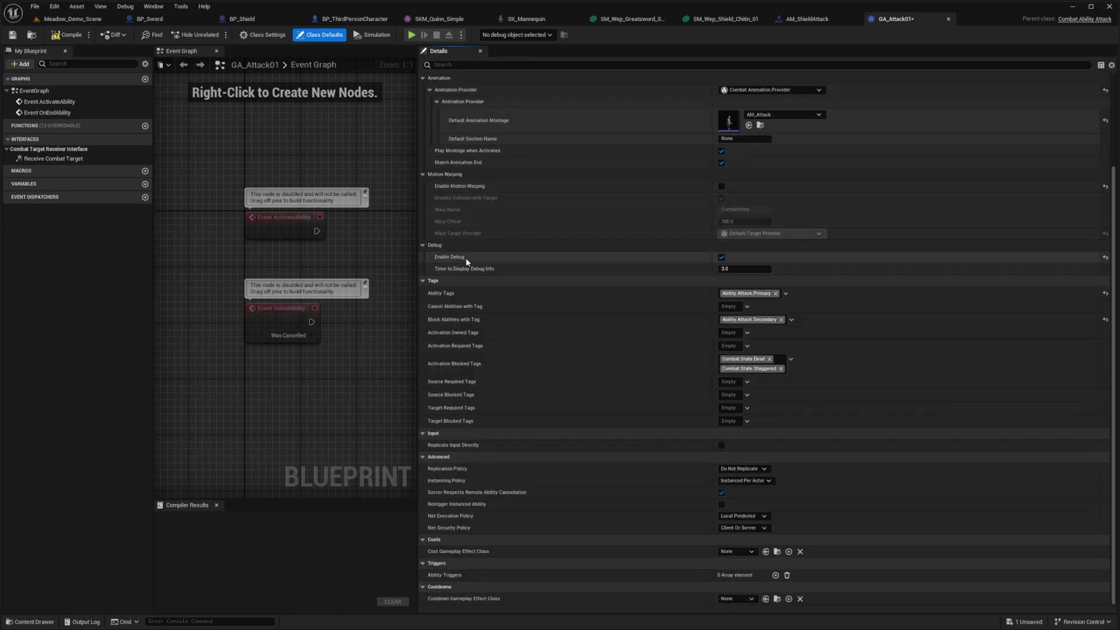
pyautogui.hotkey('ctrl', 's')
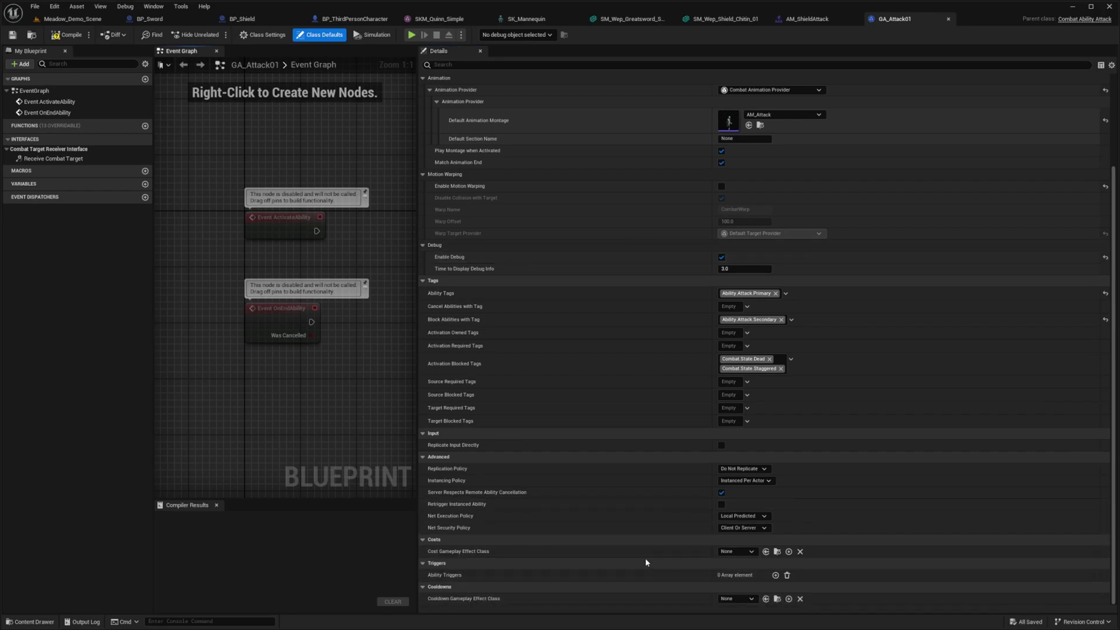
pyautogui.click(55, 35)
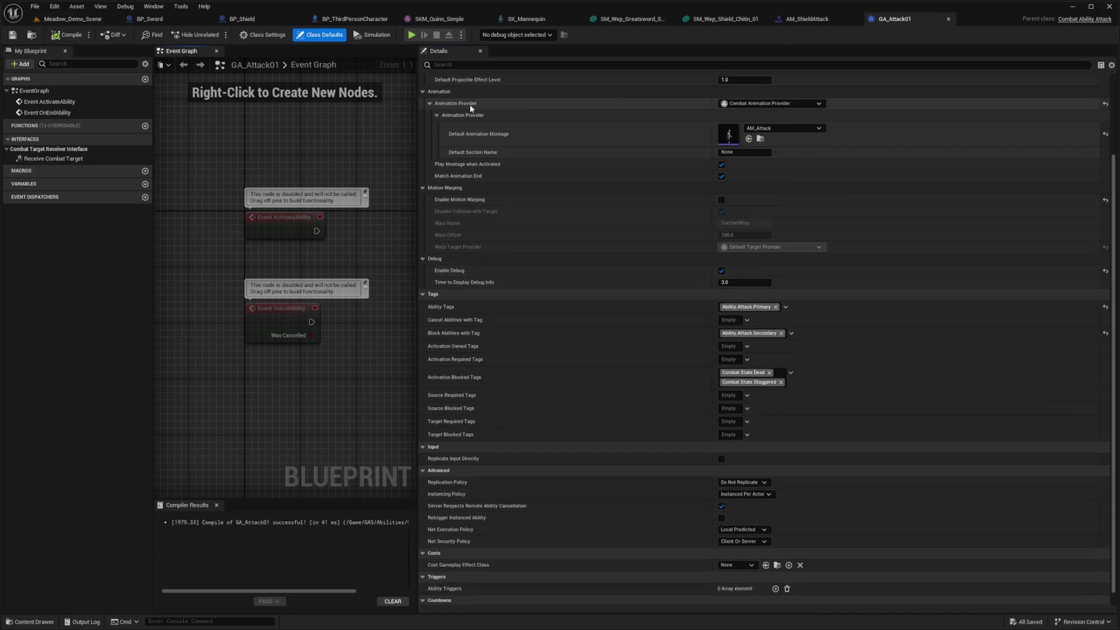
pyautogui.moveTo(415, 92); pyautogui.dragTo(536, 92)
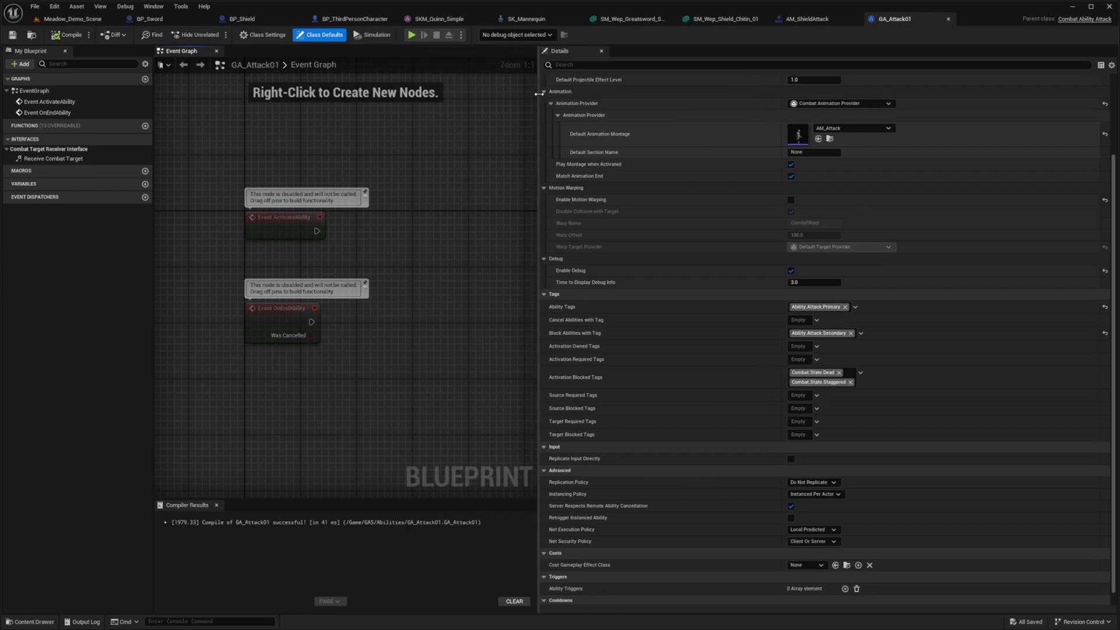
# Back in the level editor, create an 'Effects' folder inside GAS
pyautogui.click(79, 19)
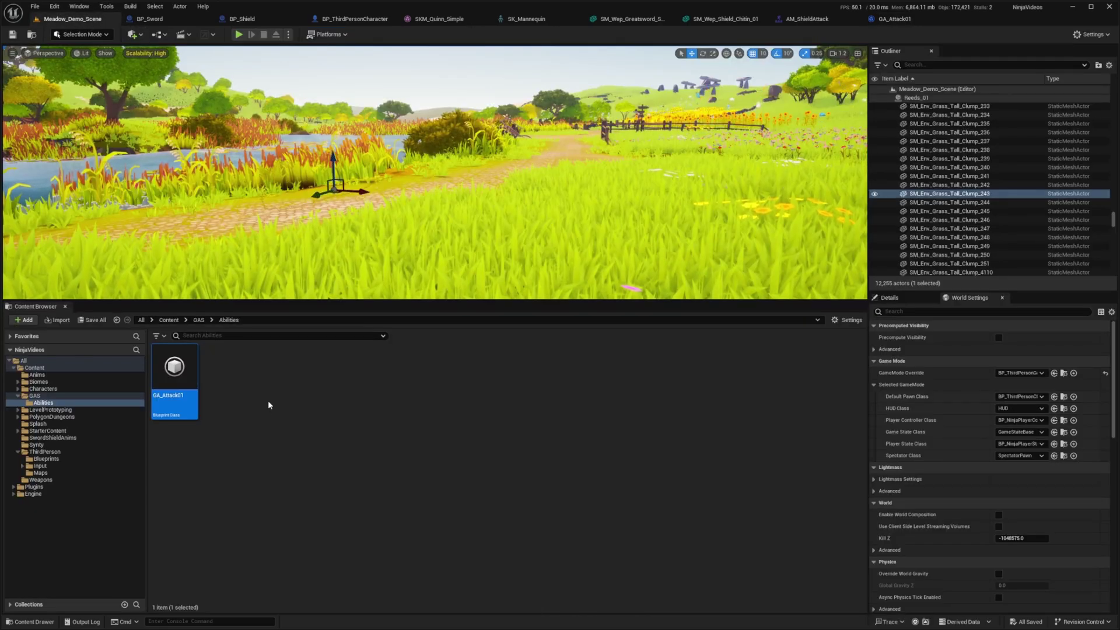
pyautogui.click(200, 320)
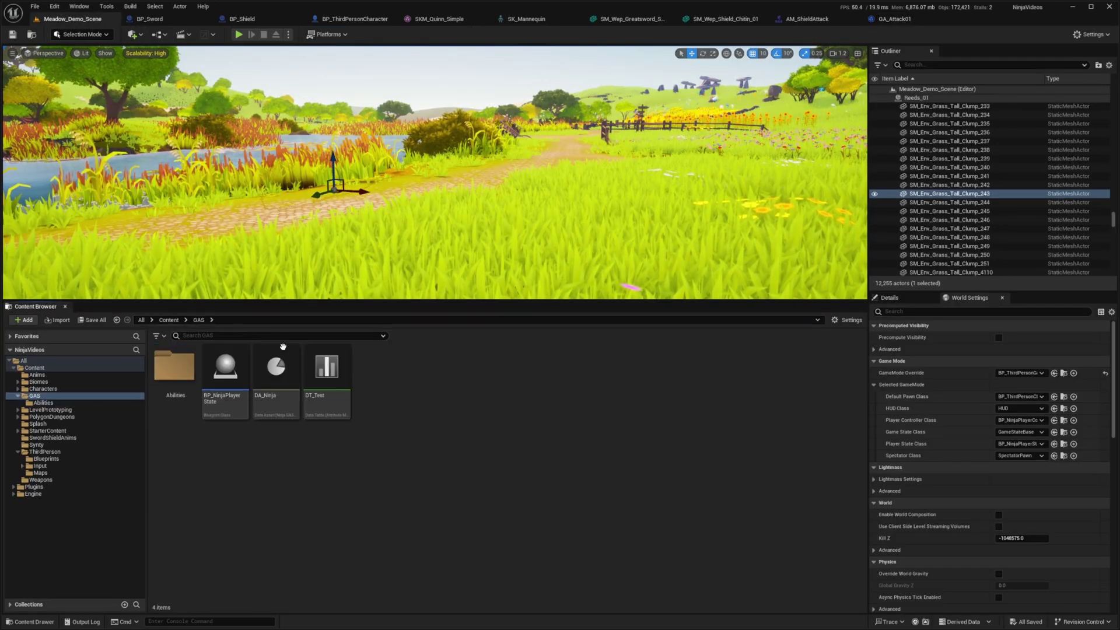
pyautogui.rightClick(399, 373)
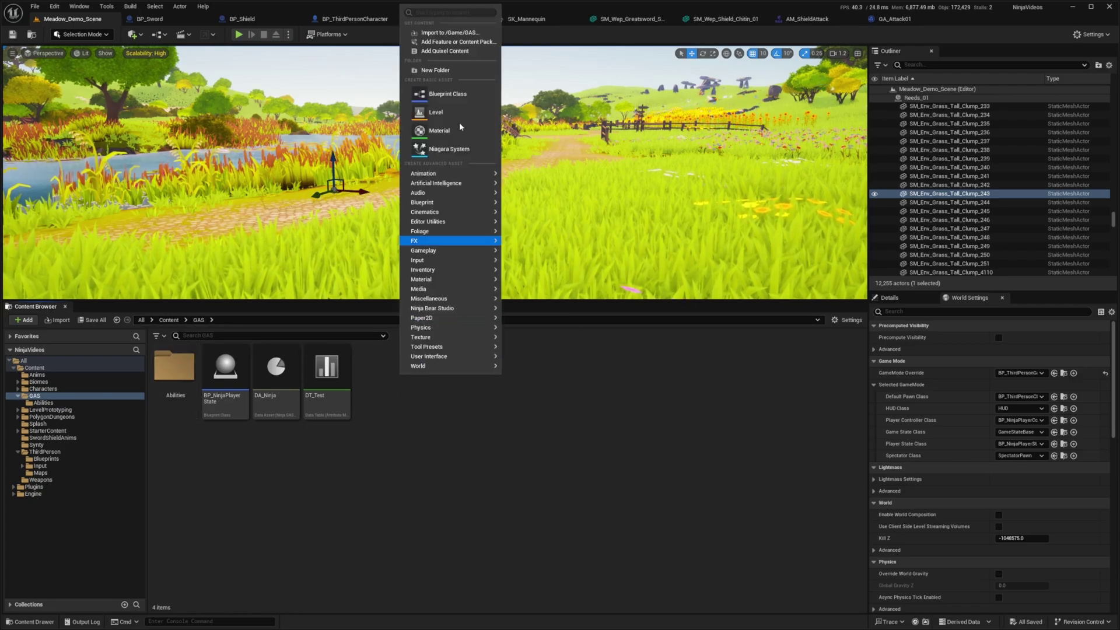
pyautogui.click(447, 70)
pyautogui.write('Effects')
# In Effects, create a CombatEffect_MeleeHit-based Blueprint named GE_MeleeHit
pyautogui.doubleClick(242, 379)
pyautogui.rightClick(245, 383)
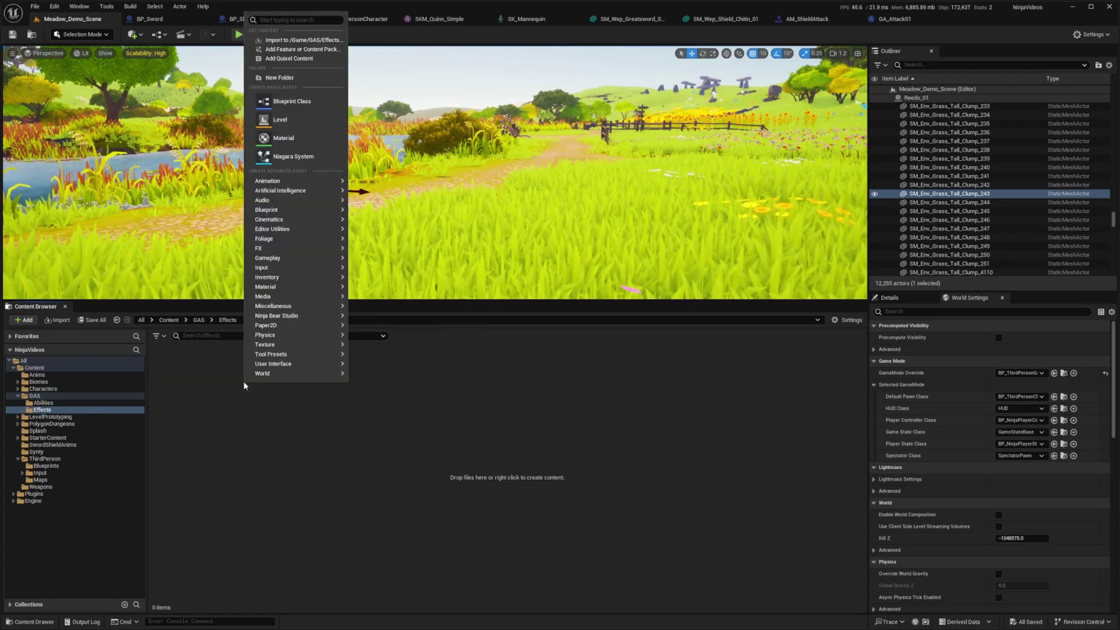
pyautogui.click(284, 107)
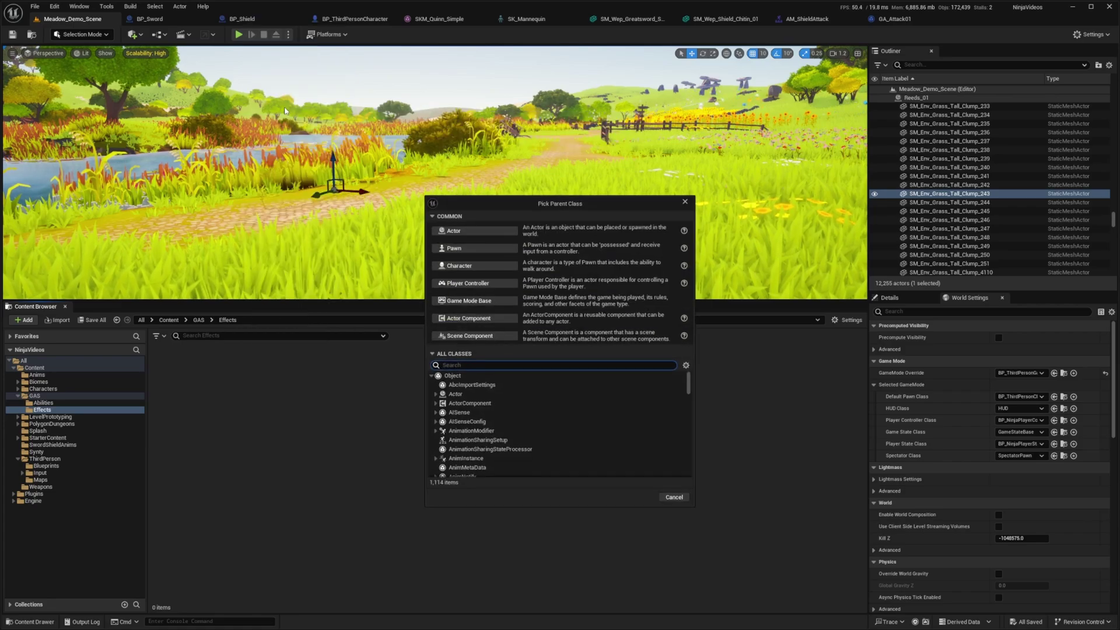
pyautogui.write('combateffect_mele')
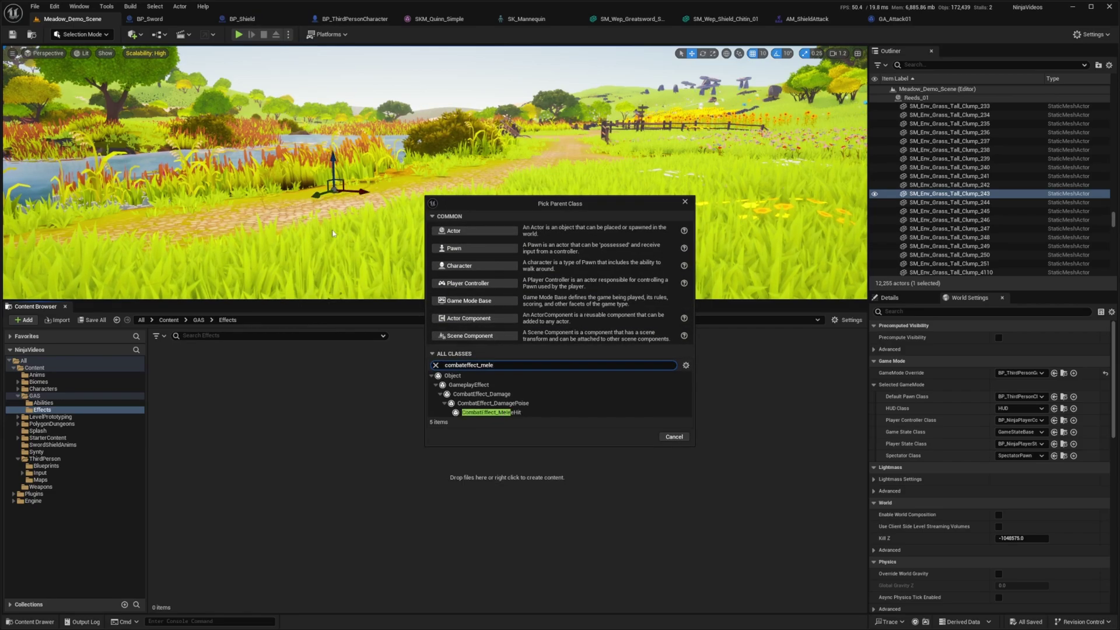
pyautogui.click(524, 413)
pyautogui.click(638, 439)
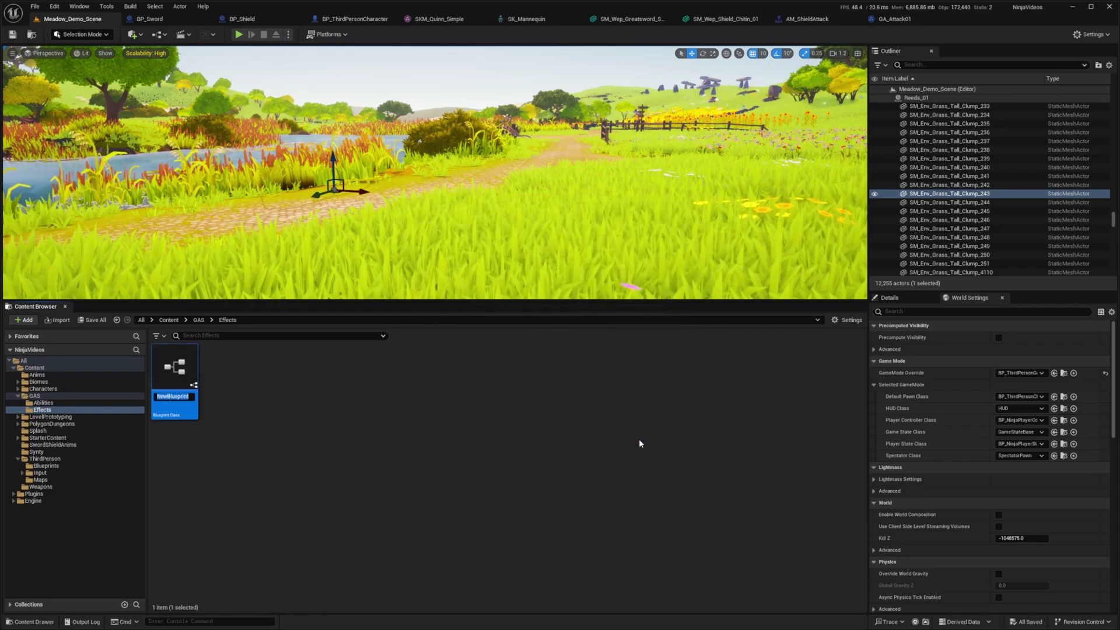
pyautogui.write('GE_MeleeHit')
pyautogui.press('Return')
# Add the Combat.Effect.Damage.Knockback tag to GE_MeleeHit's inherited asset tags
pyautogui.click(545, 150)
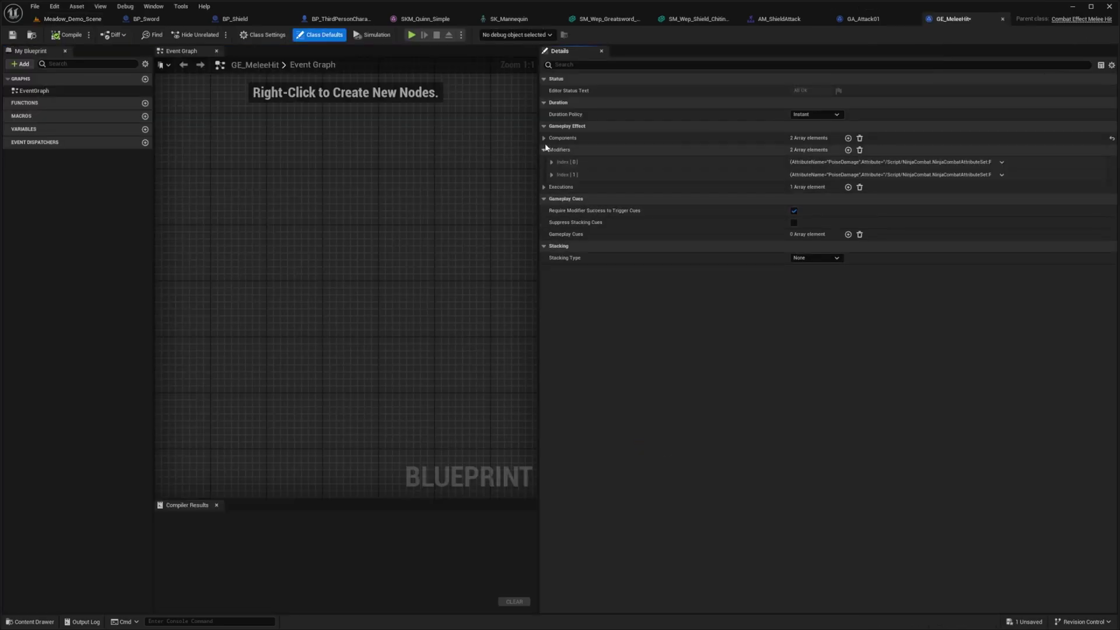
pyautogui.click(544, 139)
pyautogui.click(544, 213)
pyautogui.click(552, 200)
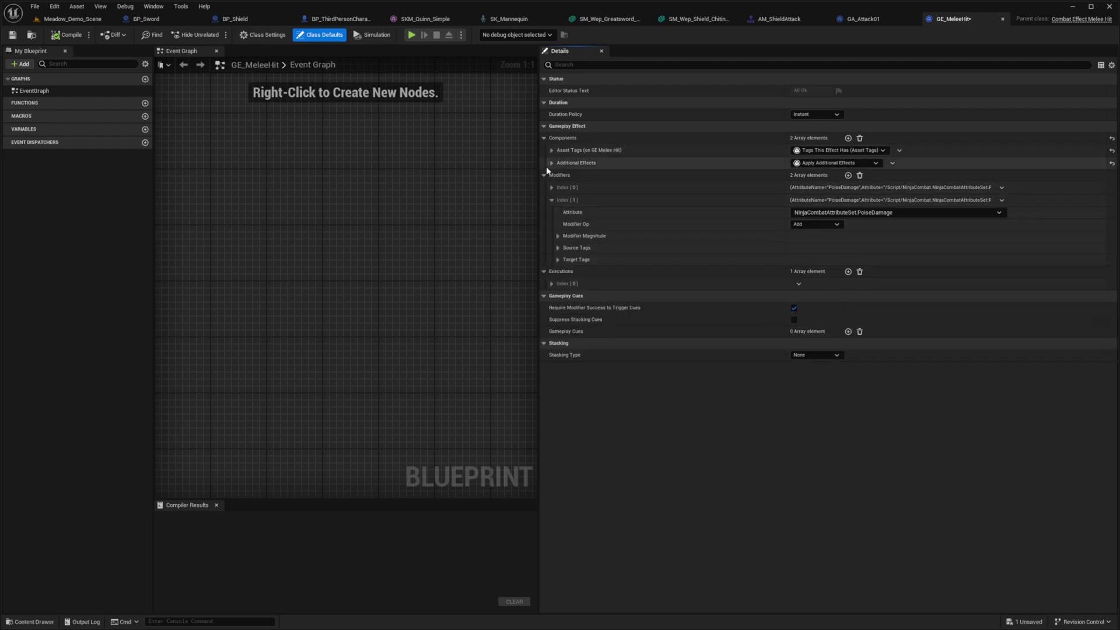
pyautogui.click(552, 187)
pyautogui.click(551, 163)
pyautogui.click(551, 150)
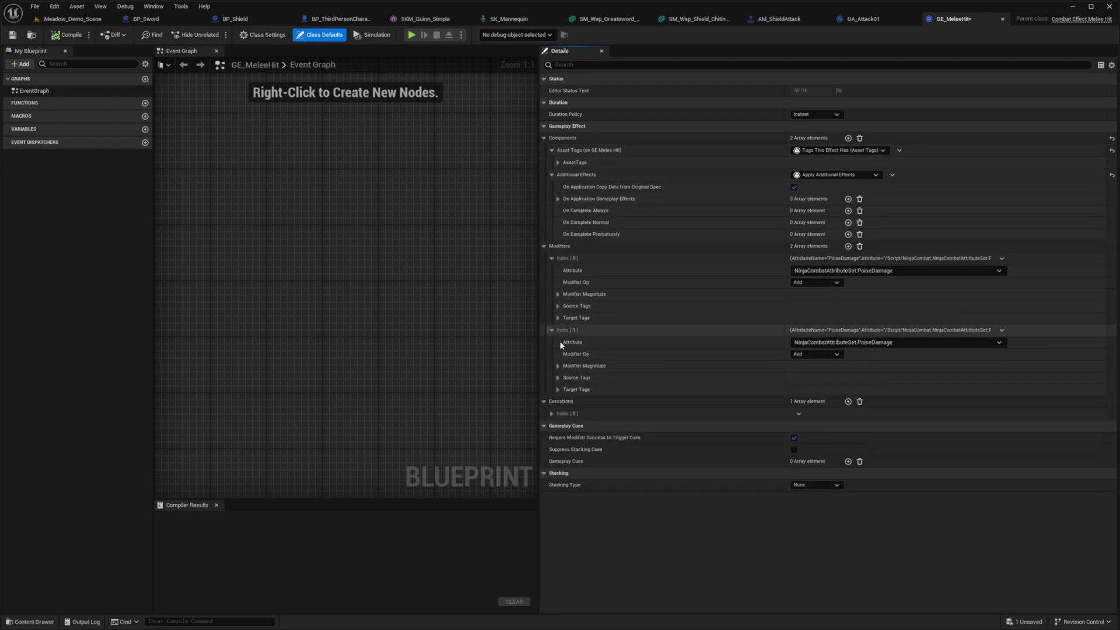
pyautogui.click(552, 413)
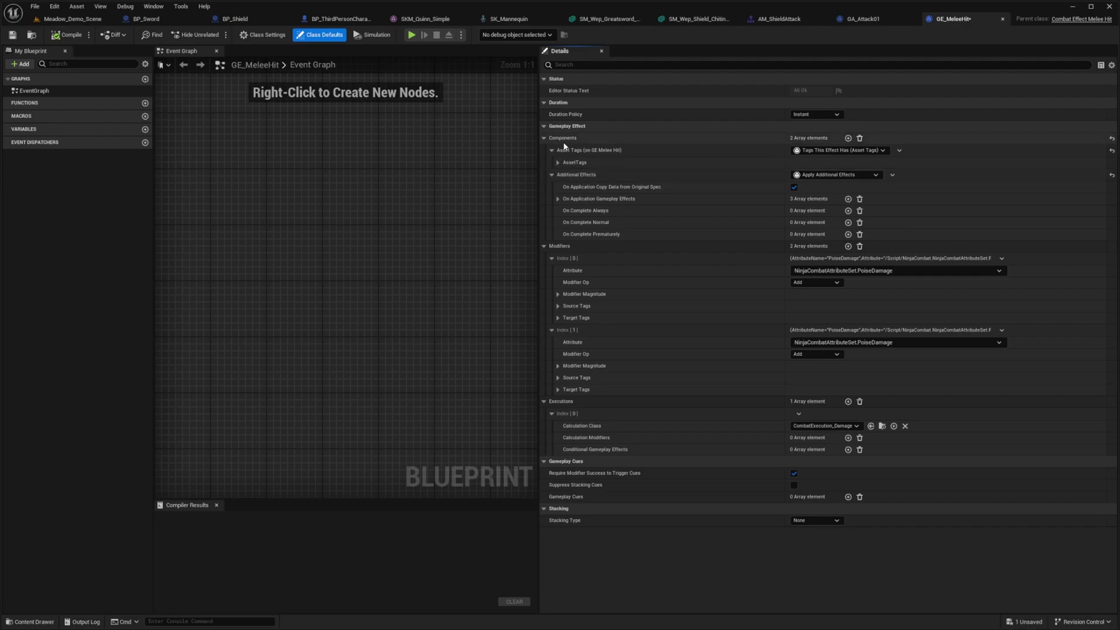
pyautogui.click(558, 163)
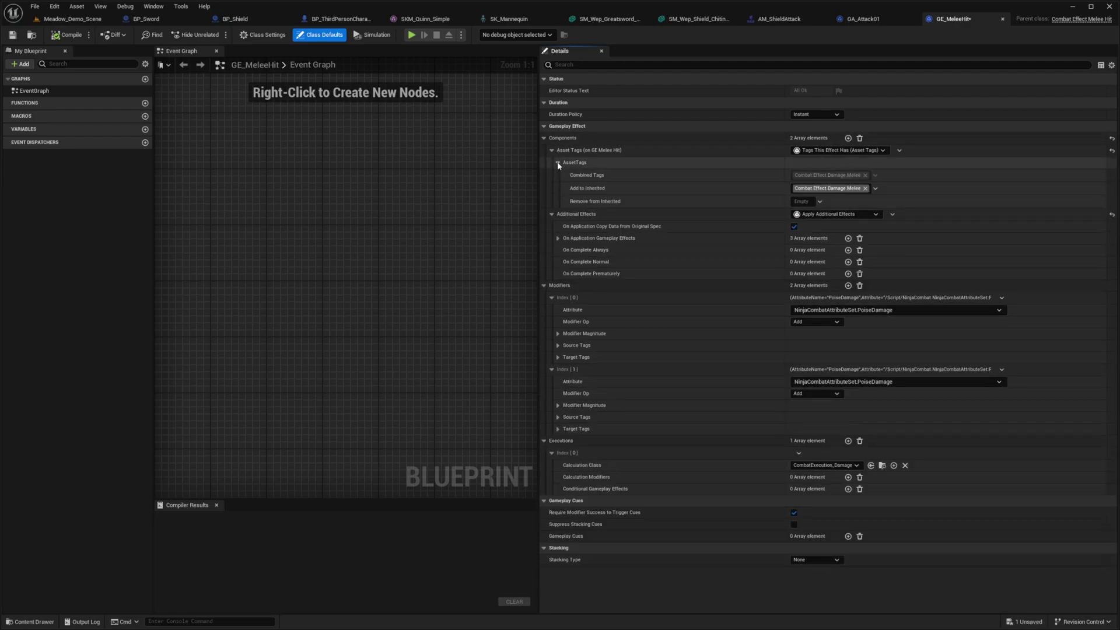
pyautogui.click(836, 190)
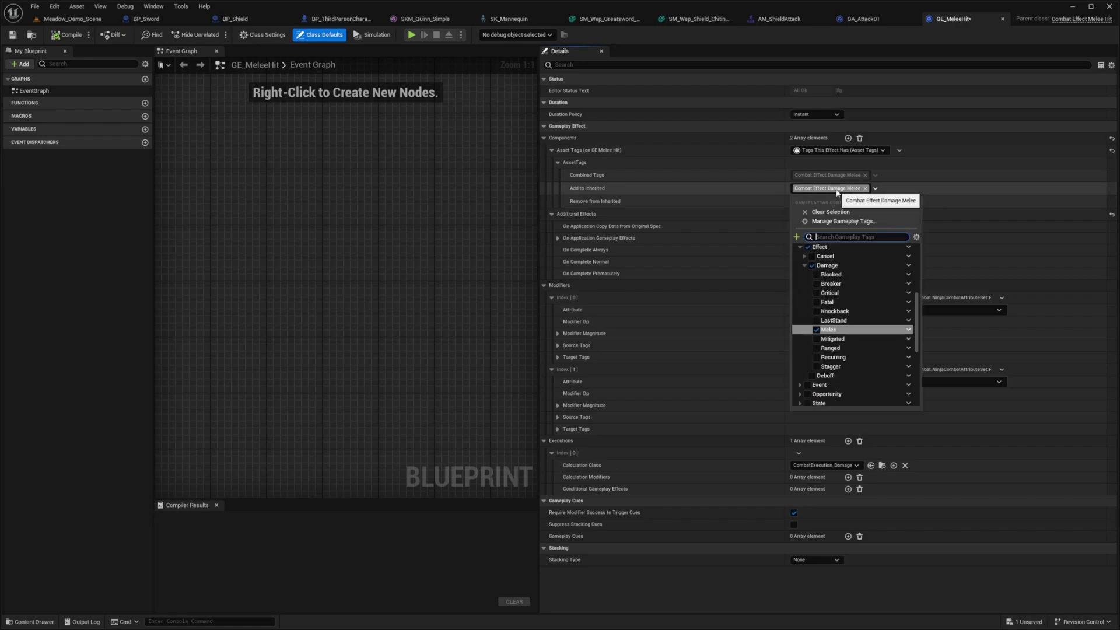
pyautogui.write('Combat.Effect.Damage.Knockback')
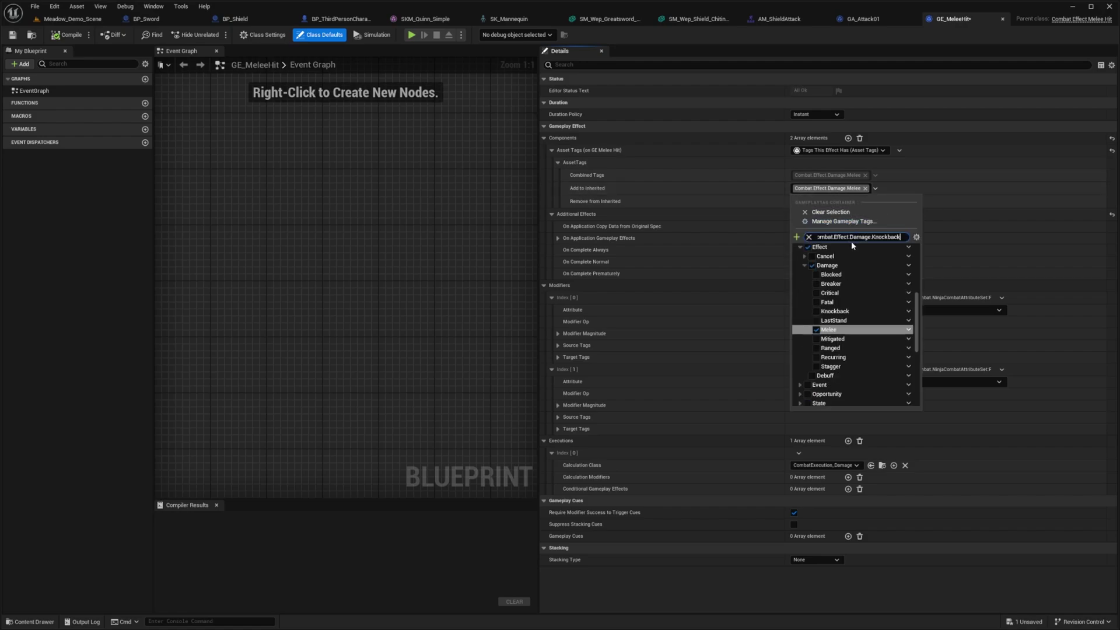
pyautogui.click(816, 275)
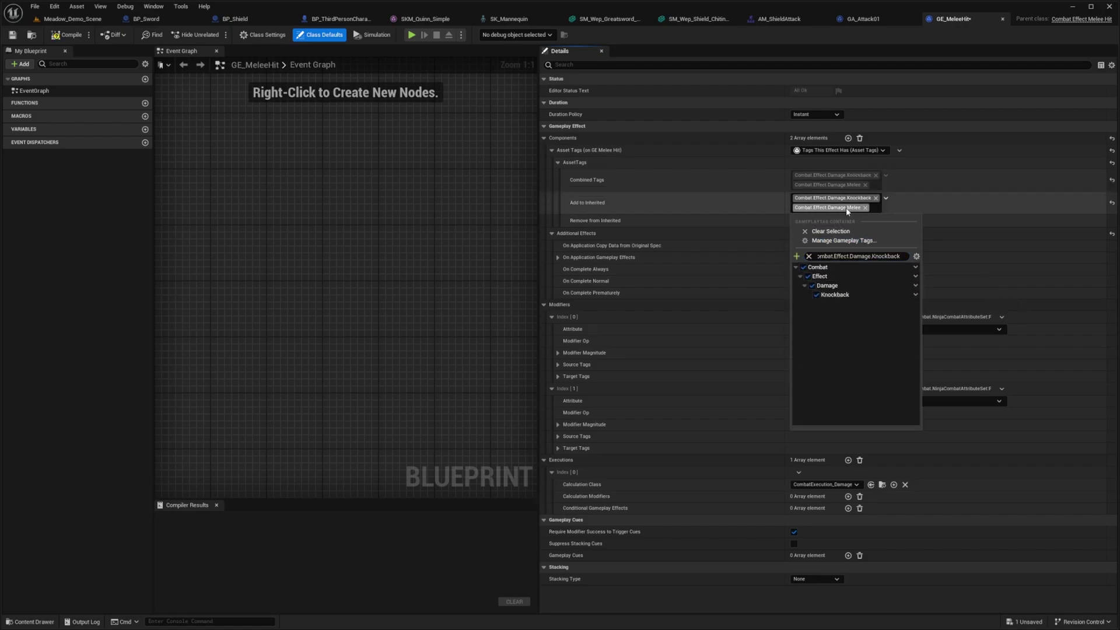
pyautogui.click(680, 263)
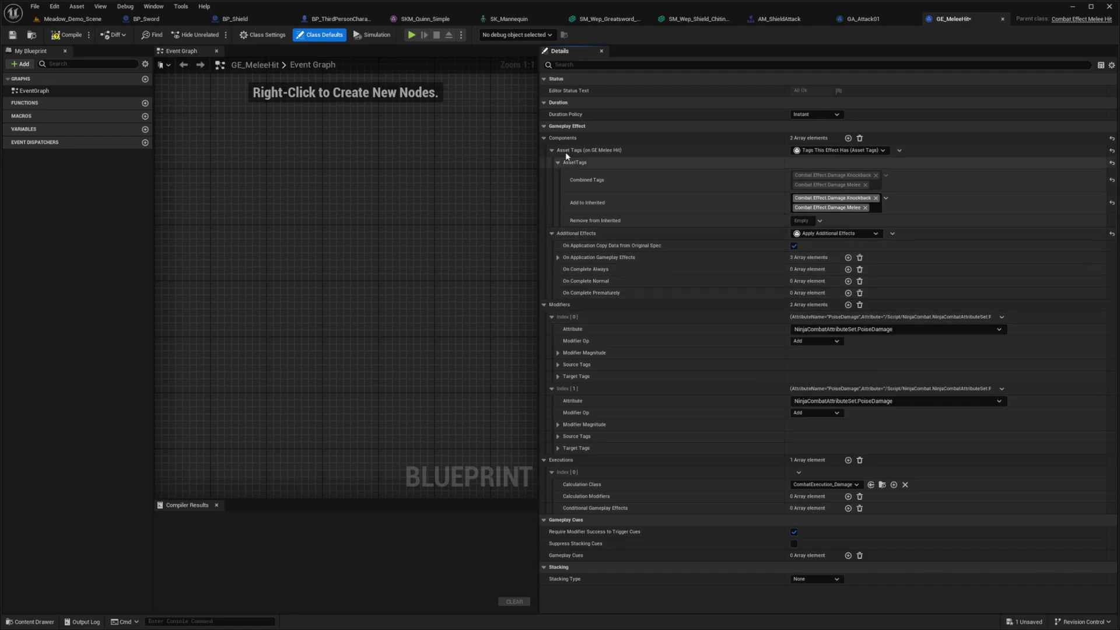
pyautogui.click(544, 138)
pyautogui.click(543, 138)
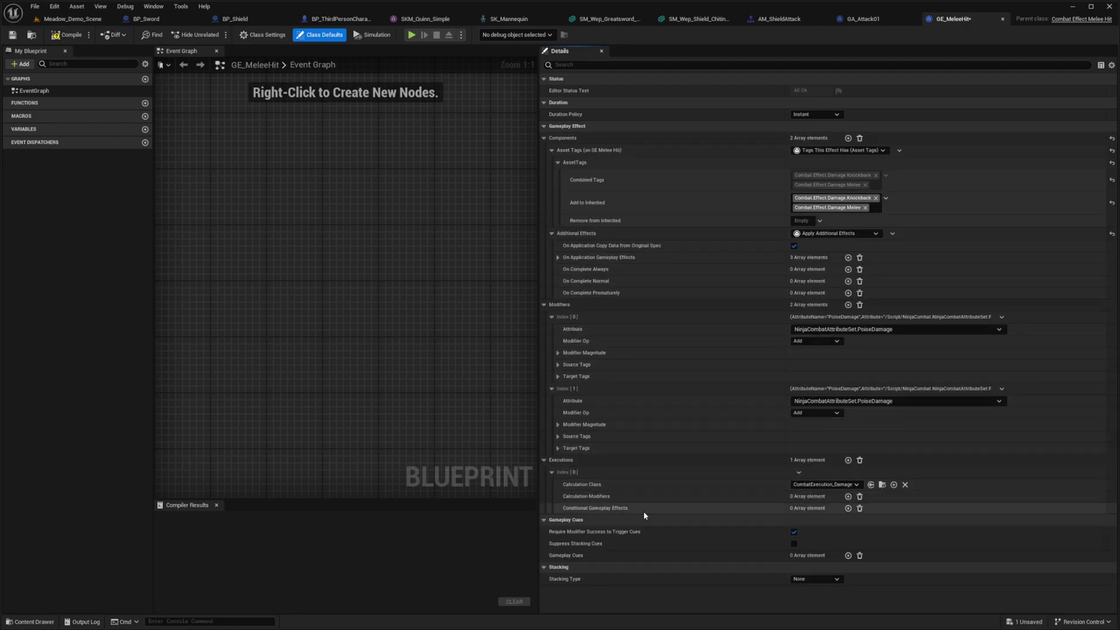
# Add a Combat.Data.Damage.Multiplier calculation modifier with magnitude 1.5 to the damage execution, then compile
pyautogui.click(848, 497)
pyautogui.click(564, 509)
pyautogui.scroll(-3, 725, 514)
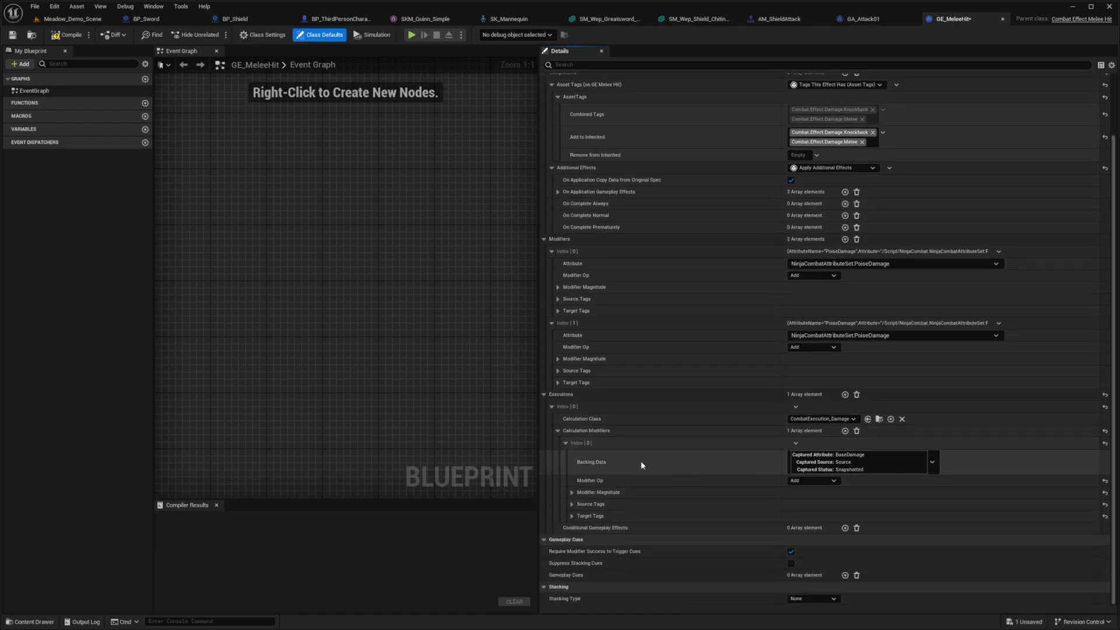
pyautogui.click(907, 464)
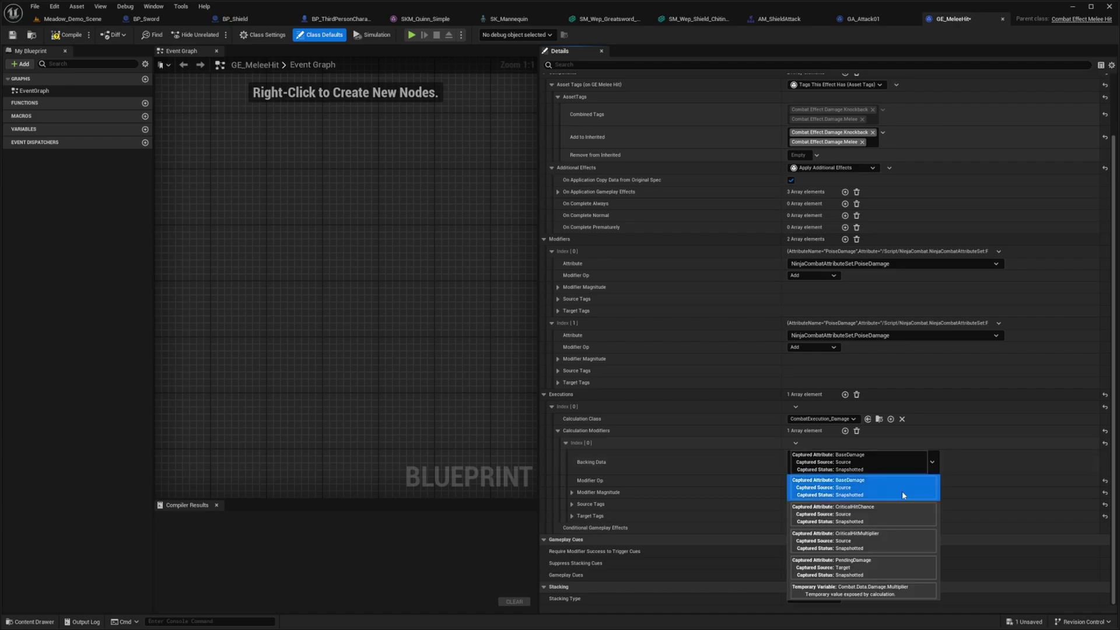
pyautogui.click(856, 593)
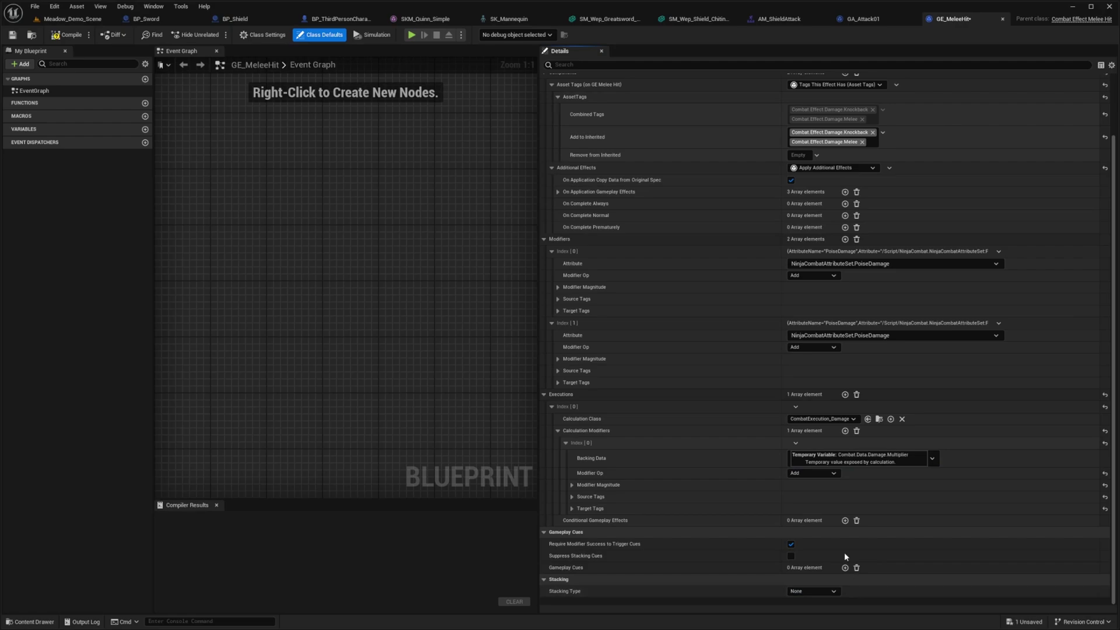
pyautogui.click(809, 485)
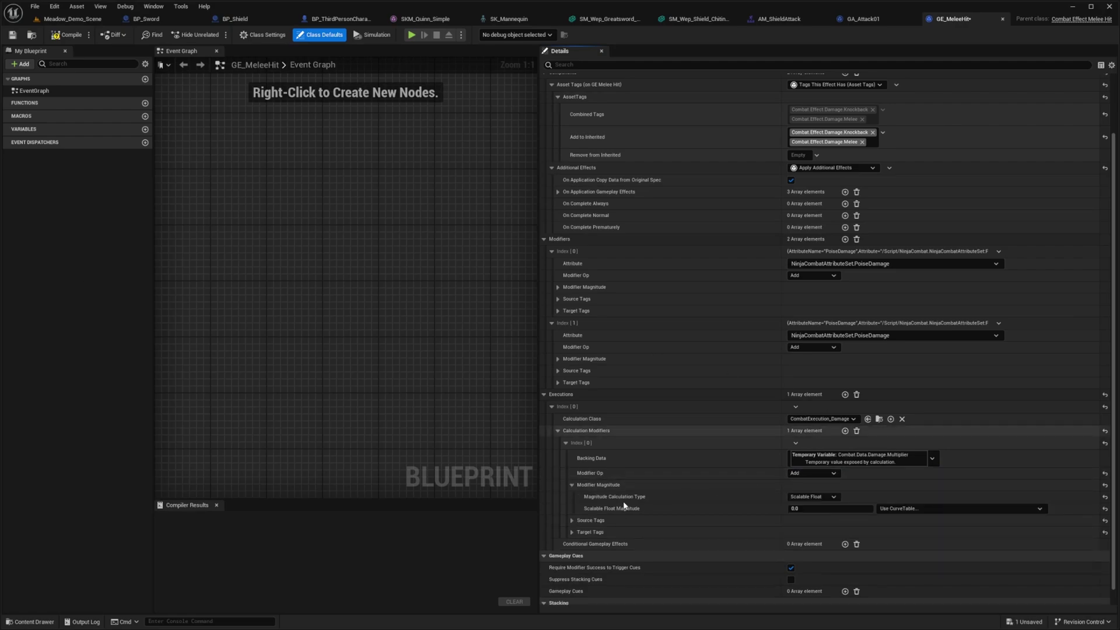
pyautogui.click(827, 510)
pyautogui.write('1.5')
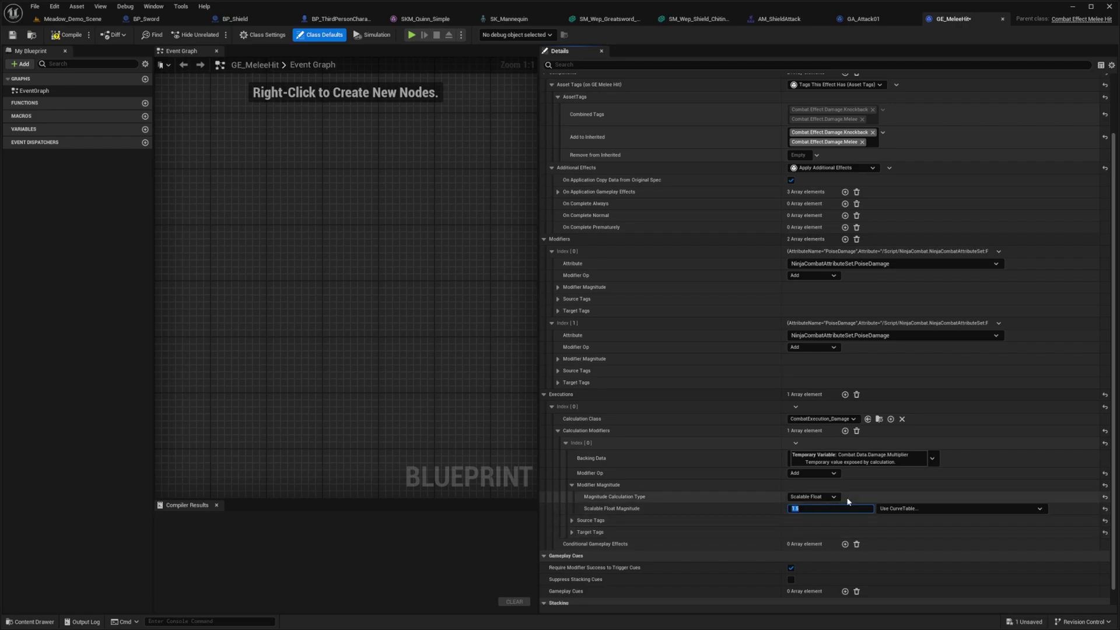
pyautogui.click(75, 38)
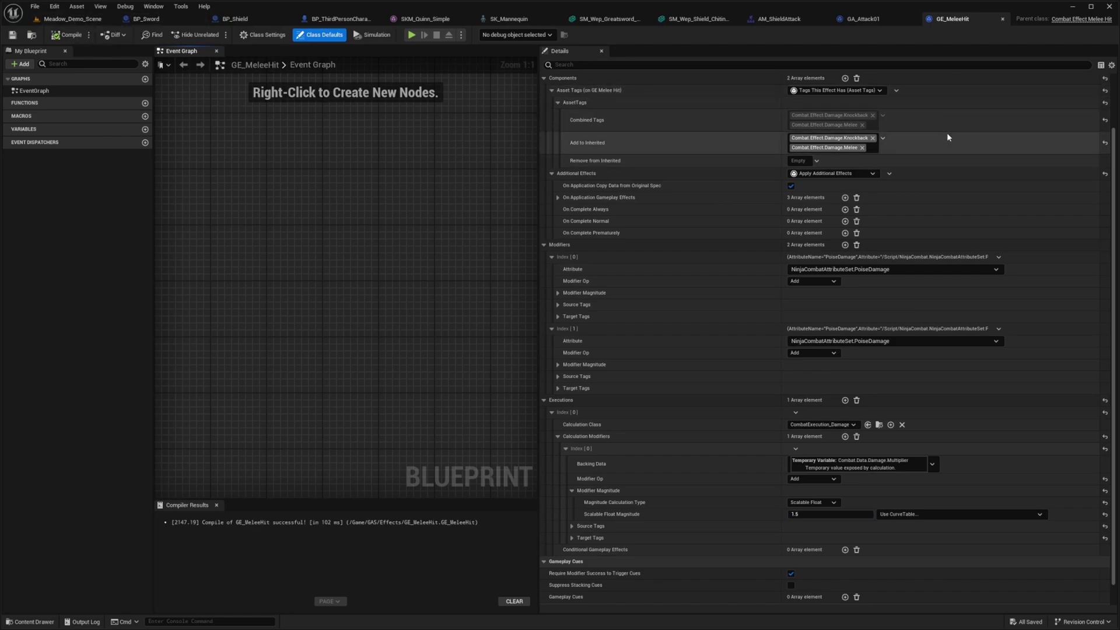
# In Effects, create a GameplayEffect Blueprint named GE_SecondaryAttackCost and open it
pyautogui.click(70, 19)
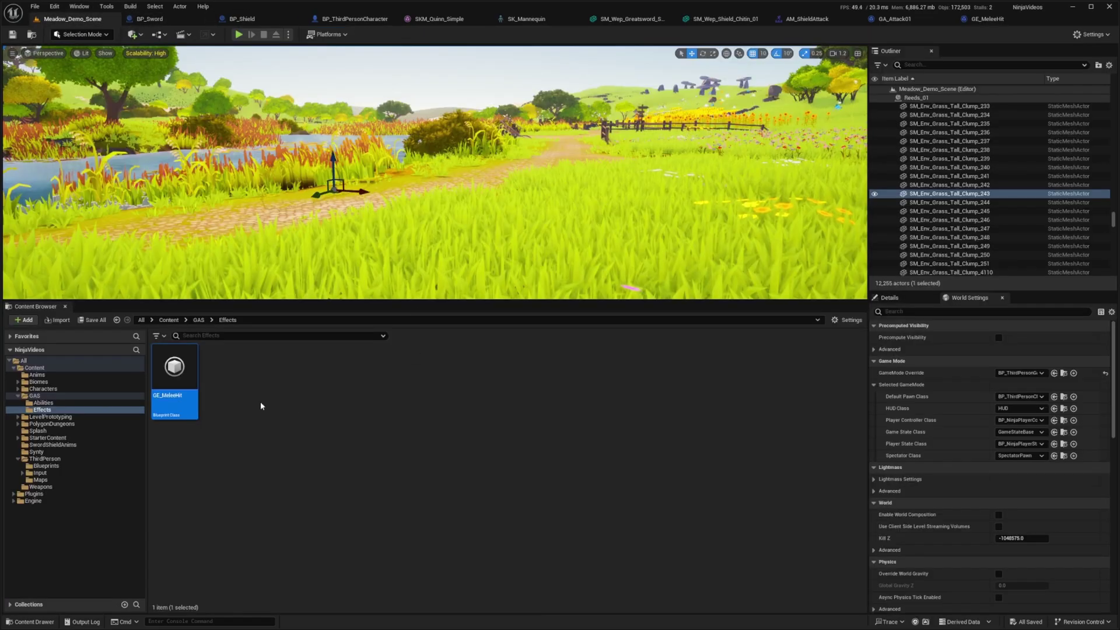
pyautogui.rightClick(248, 391)
pyautogui.click(304, 109)
pyautogui.write('gameplay effect')
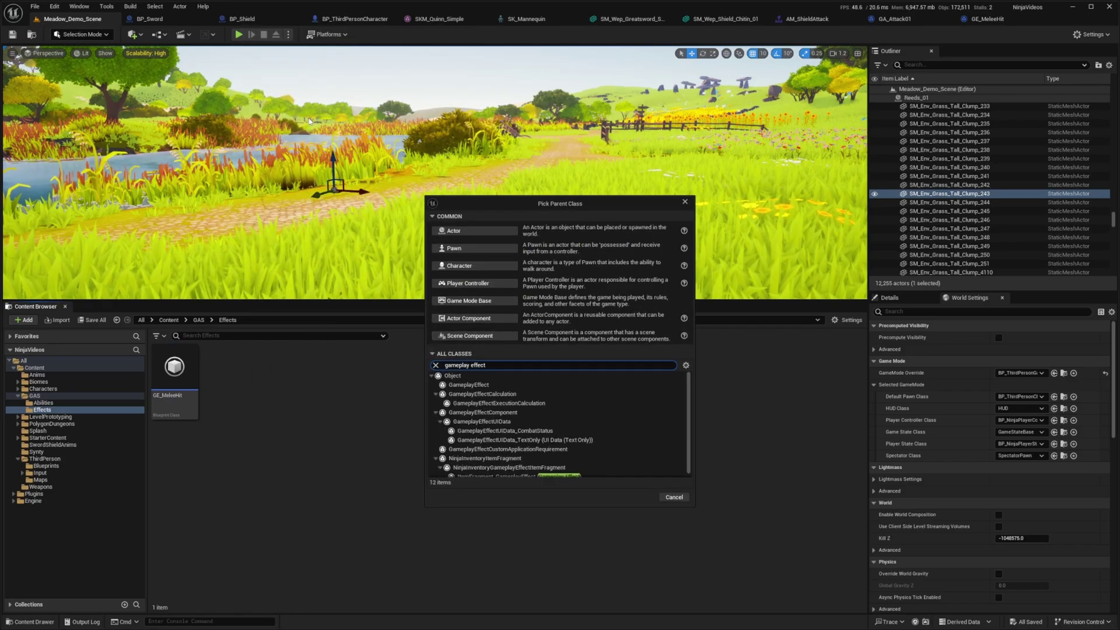
pyautogui.click(484, 385)
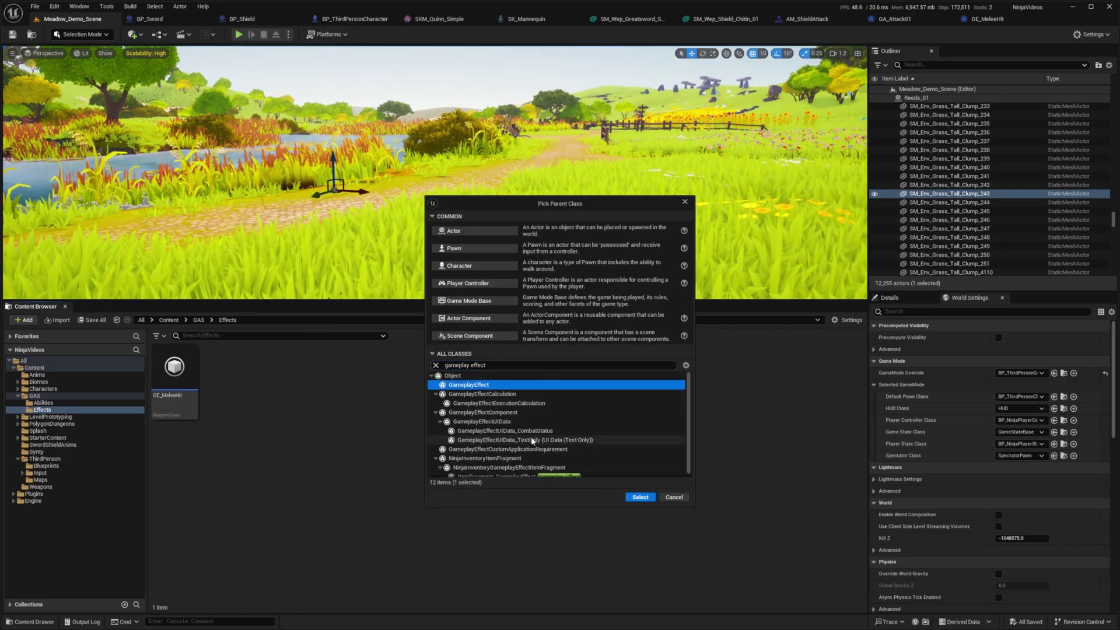
pyautogui.click(640, 497)
pyautogui.write('GE_SecondaryAttack')
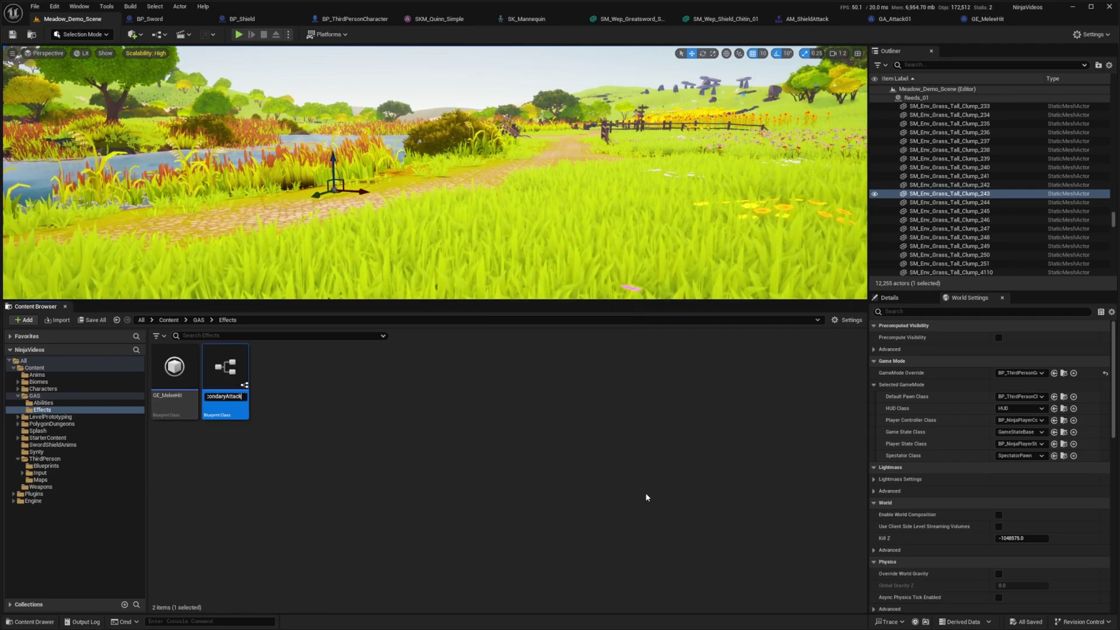
pyautogui.press('Return')
pyautogui.doubleClick(239, 379)
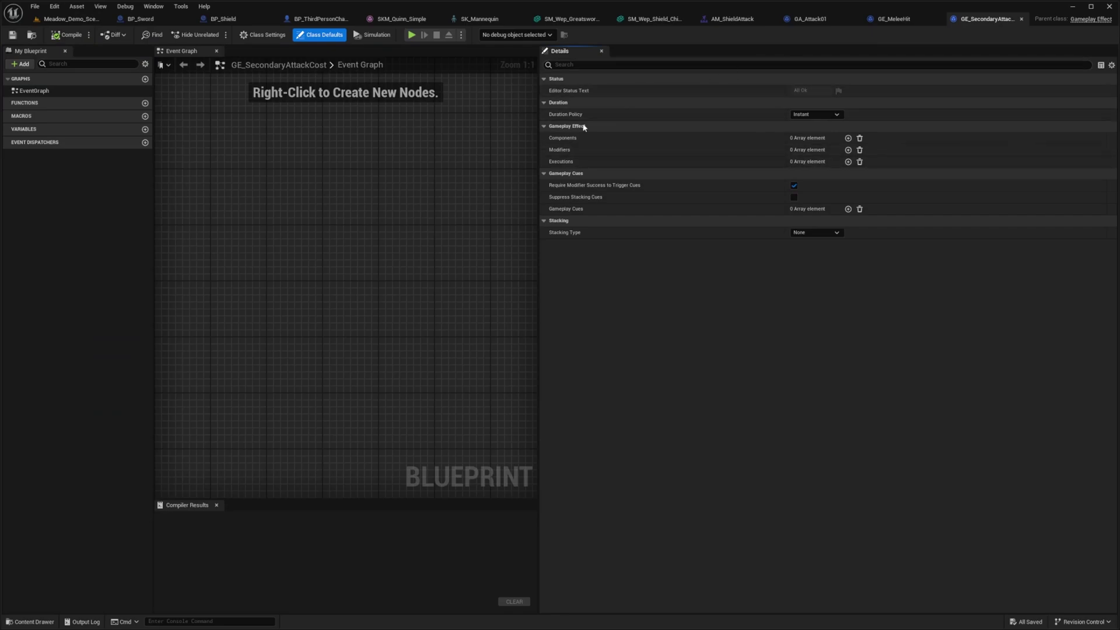
# Add an Apply Additional Effects component that applies CombatEffect_CancelStaminaRegeneration on application
pyautogui.click(848, 138)
pyautogui.click(810, 151)
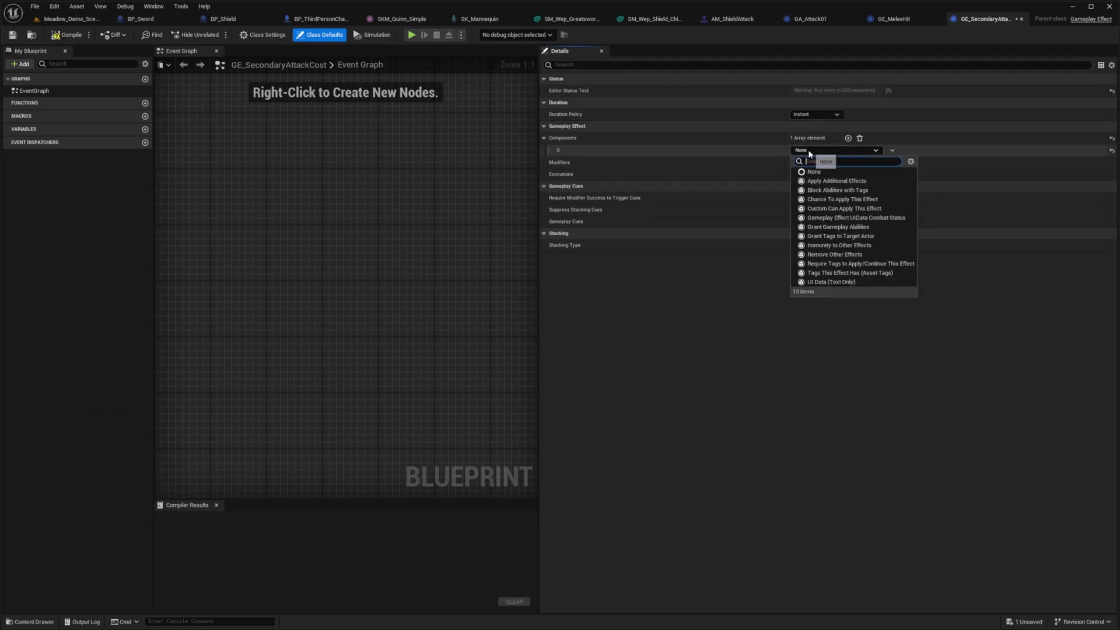
pyautogui.click(834, 180)
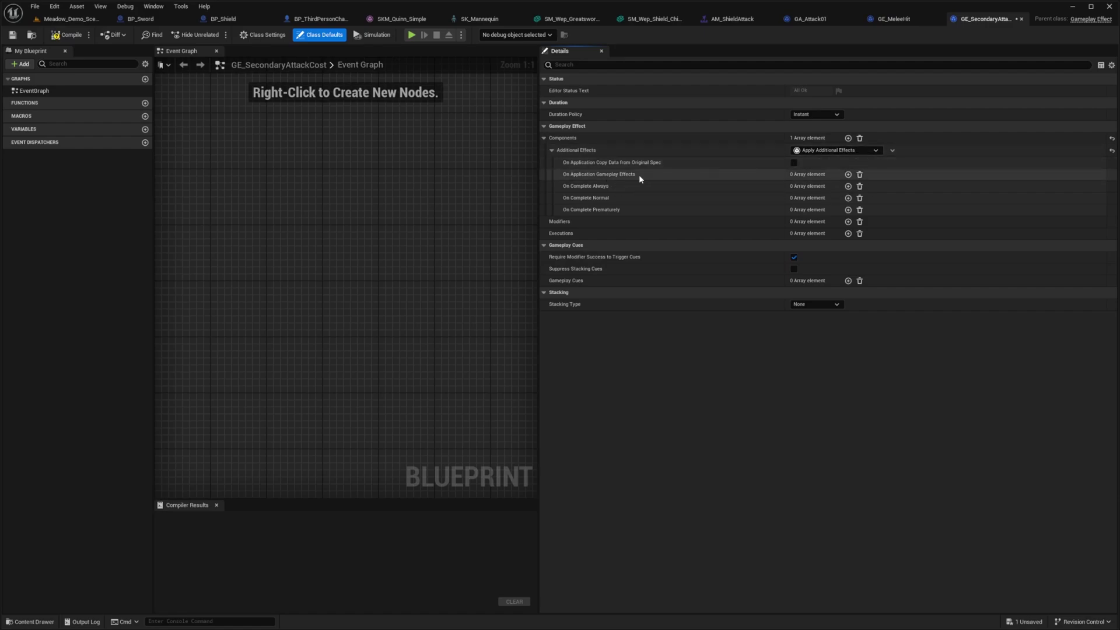
pyautogui.click(848, 174)
pyautogui.click(566, 186)
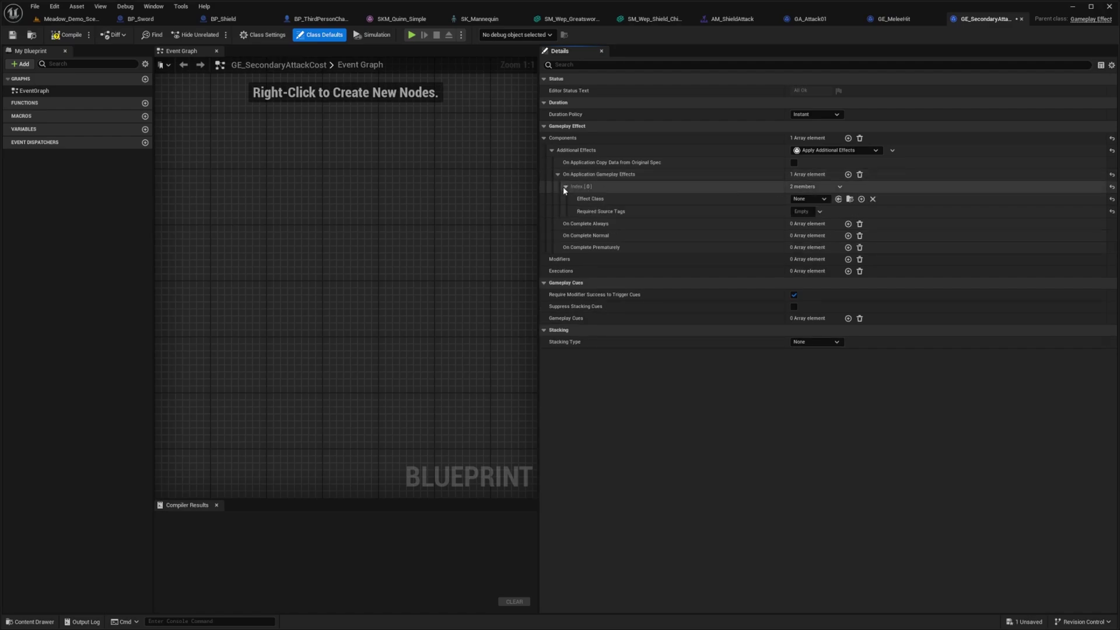
pyautogui.click(823, 199)
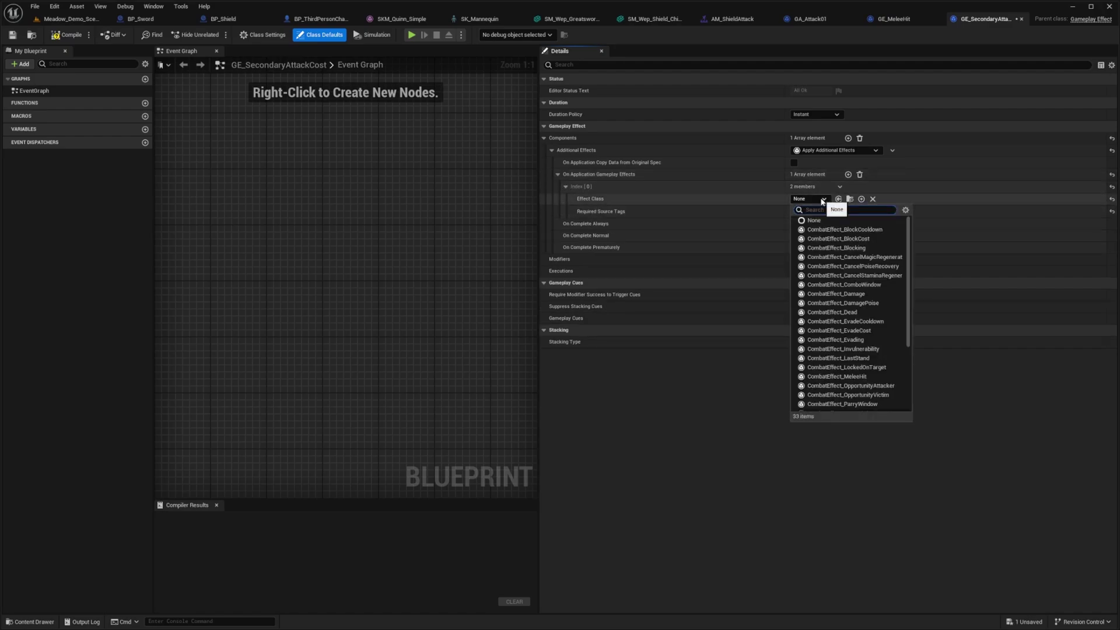
pyautogui.write('combateffect_cancel')
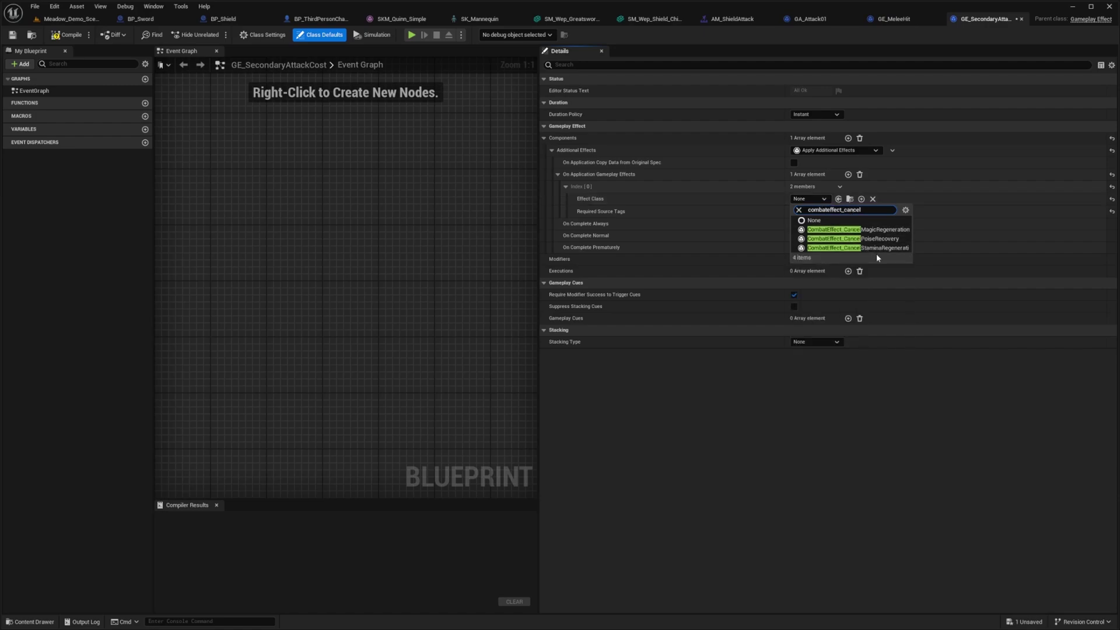
pyautogui.click(877, 249)
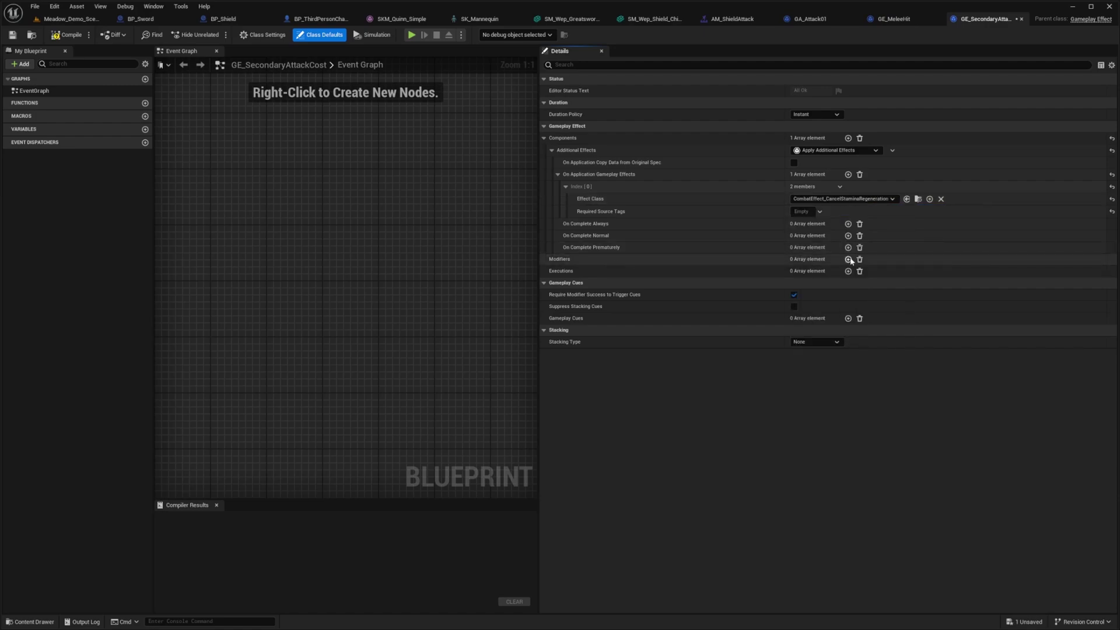
# Add a Stamina modifier with magnitude -5.0 to GE_SecondaryAttackCost
pyautogui.click(848, 259)
pyautogui.click(551, 271)
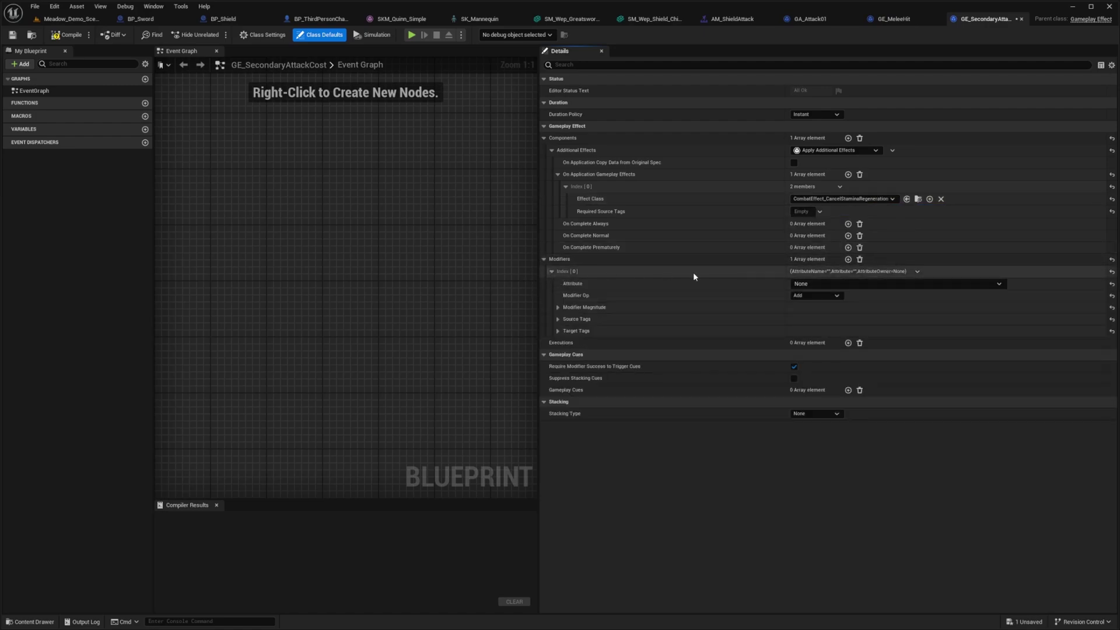
pyautogui.click(825, 285)
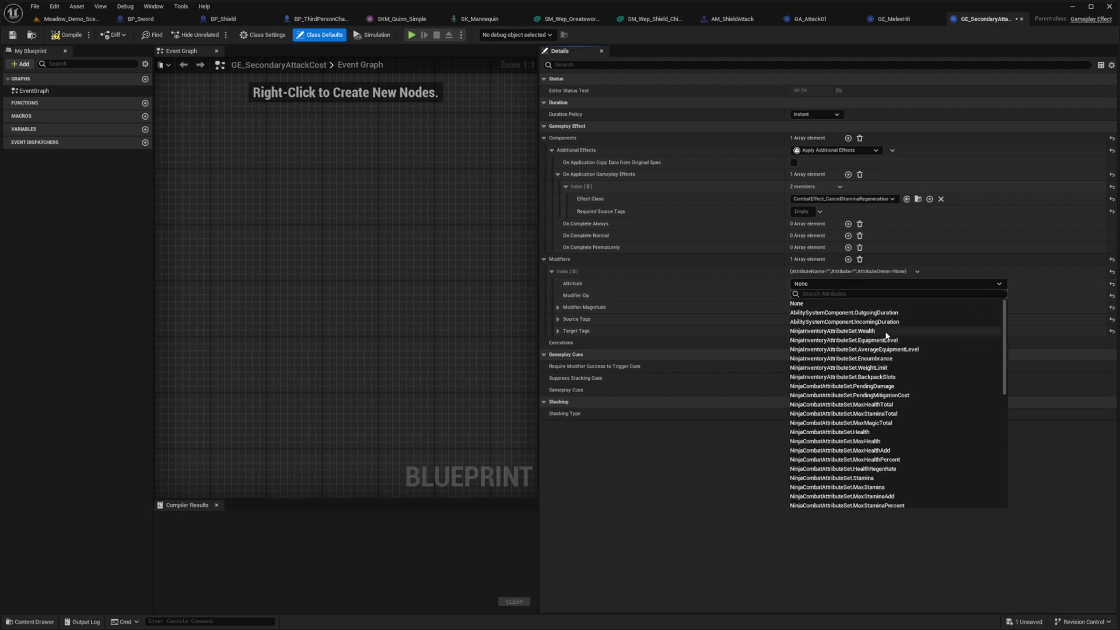
pyautogui.write('stamina')
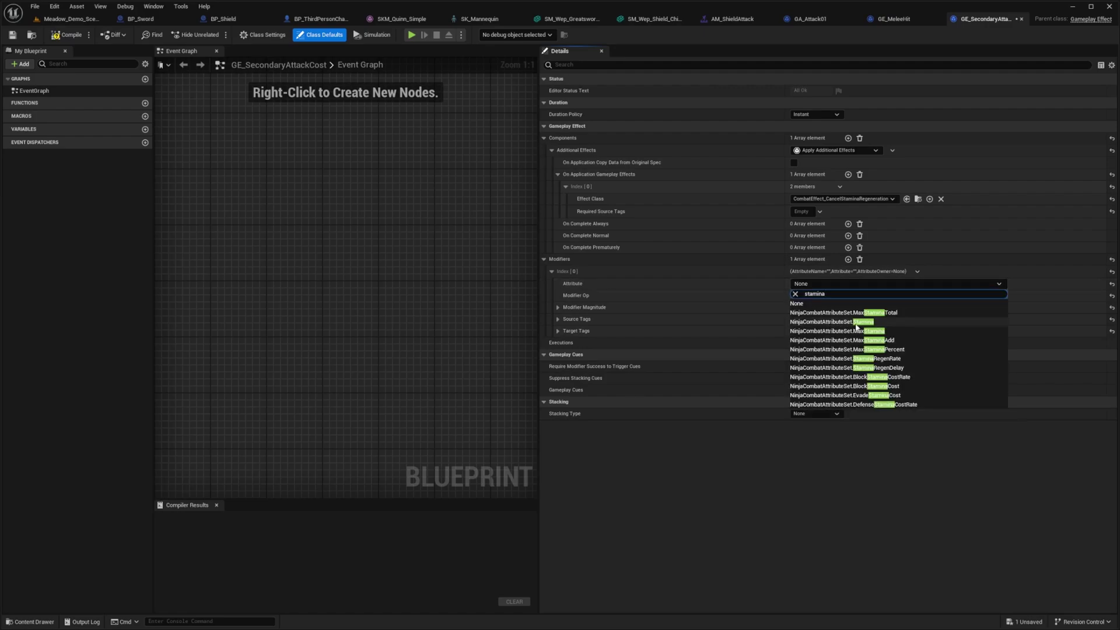
pyautogui.click(856, 323)
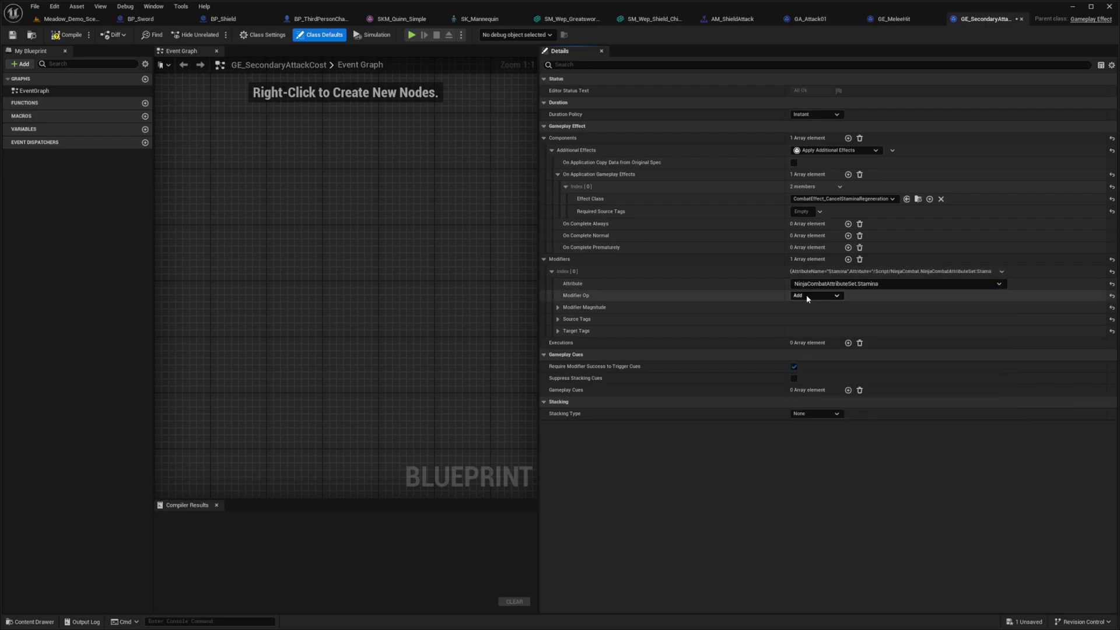
pyautogui.click(563, 308)
pyautogui.click(826, 331)
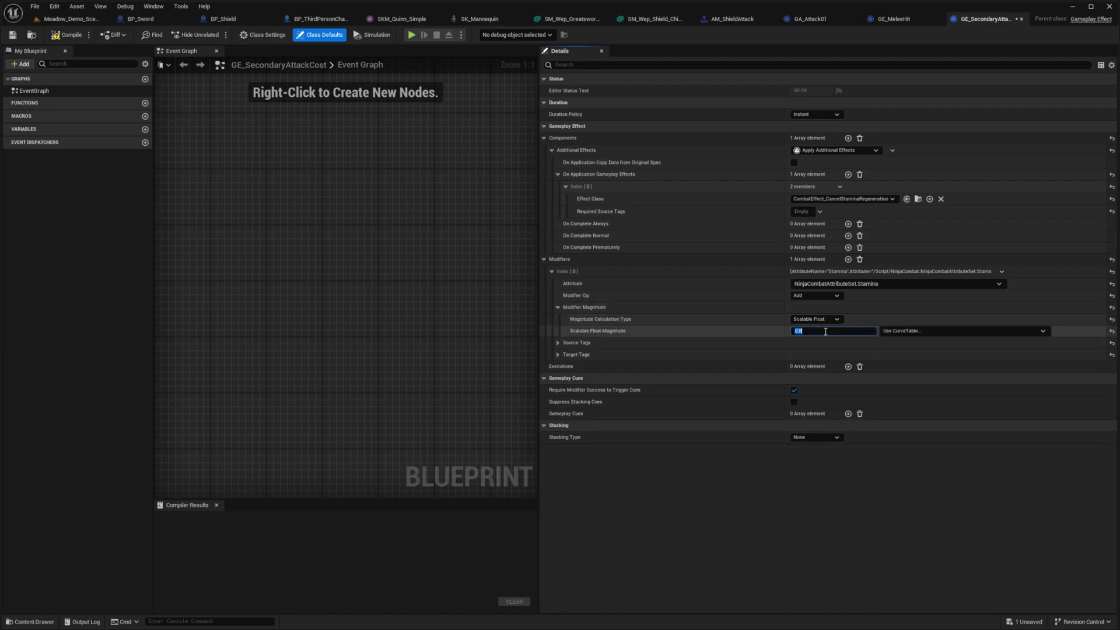
pyautogui.press('Return')
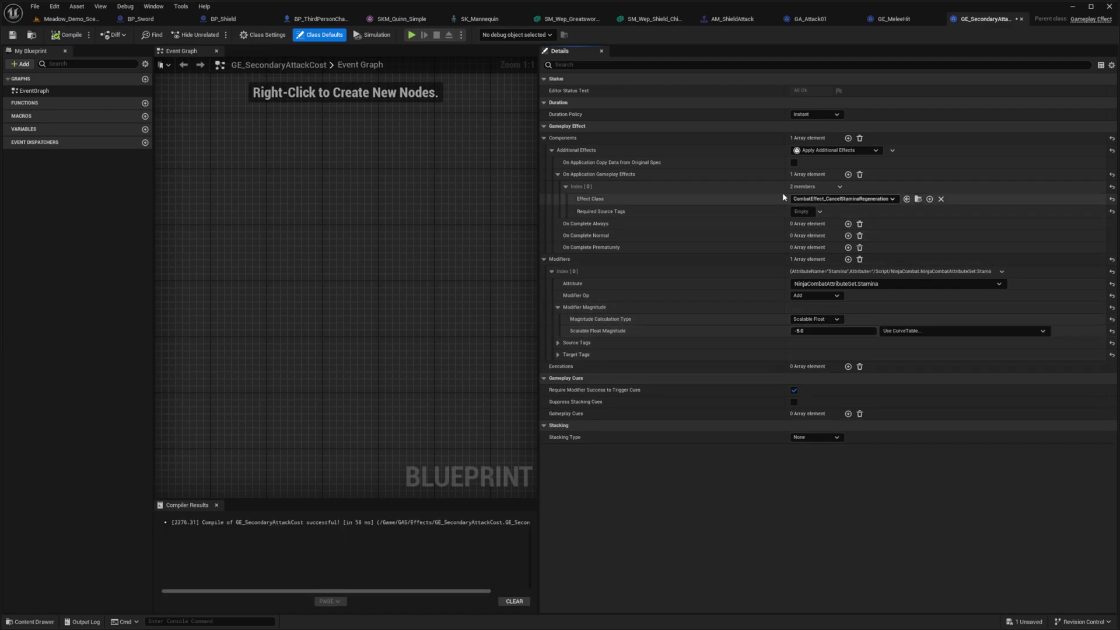
pyautogui.click(70, 20)
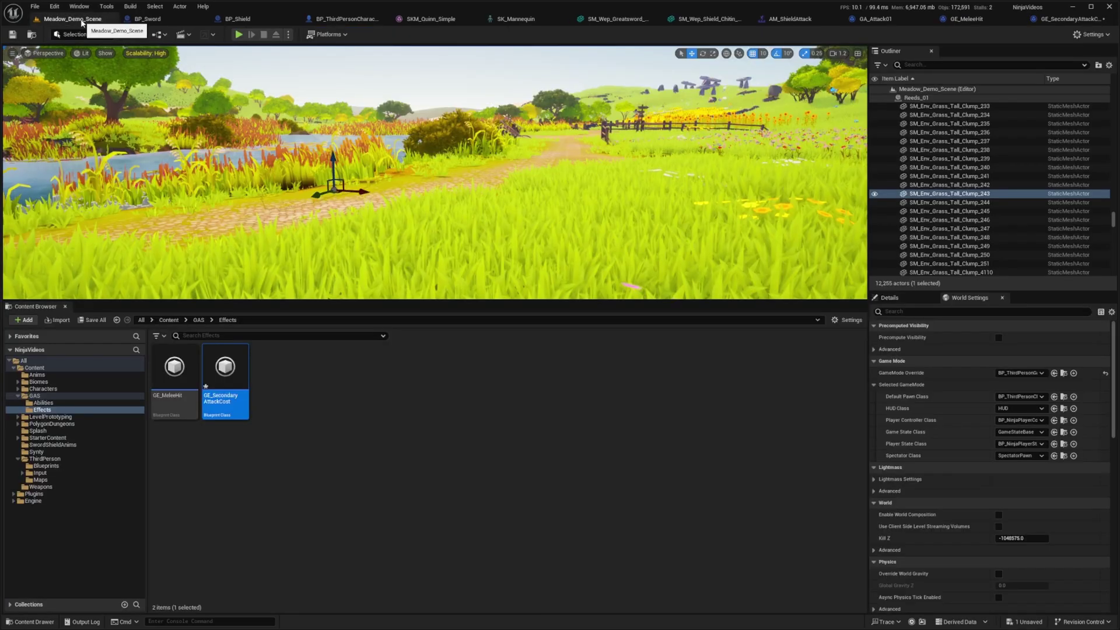
# In GAS/Abilities, create a CombatAbility_Attack-based Blueprint named GA_SecondaryAttack01
pyautogui.click(198, 320)
pyautogui.doubleClick(175, 366)
pyautogui.rightClick(263, 384)
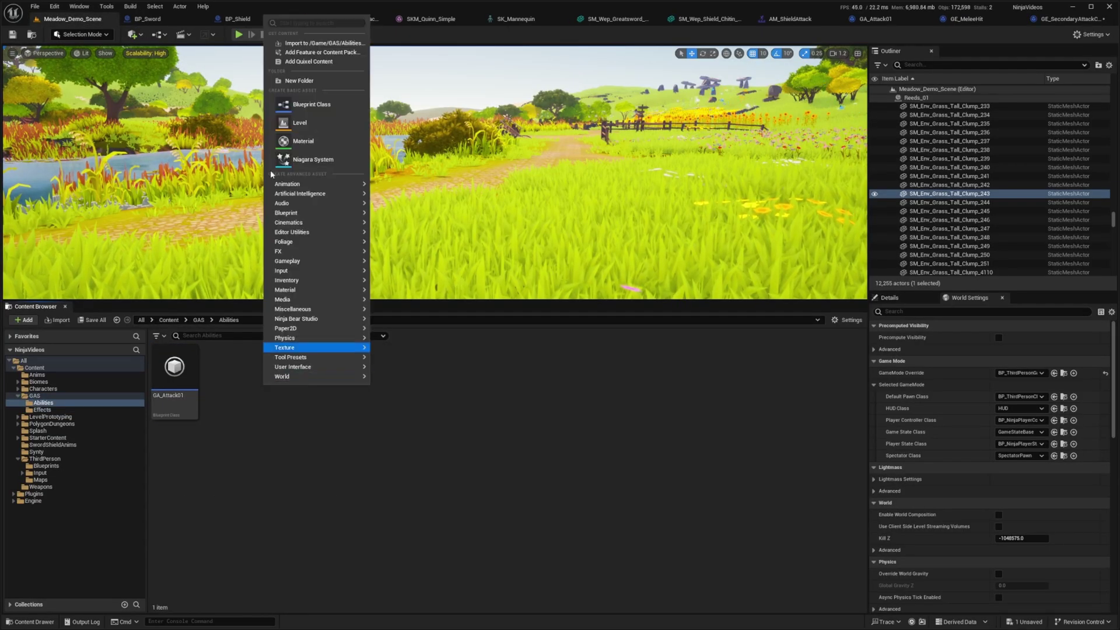
pyautogui.click(311, 104)
pyautogui.write('CombatAbility_Attack')
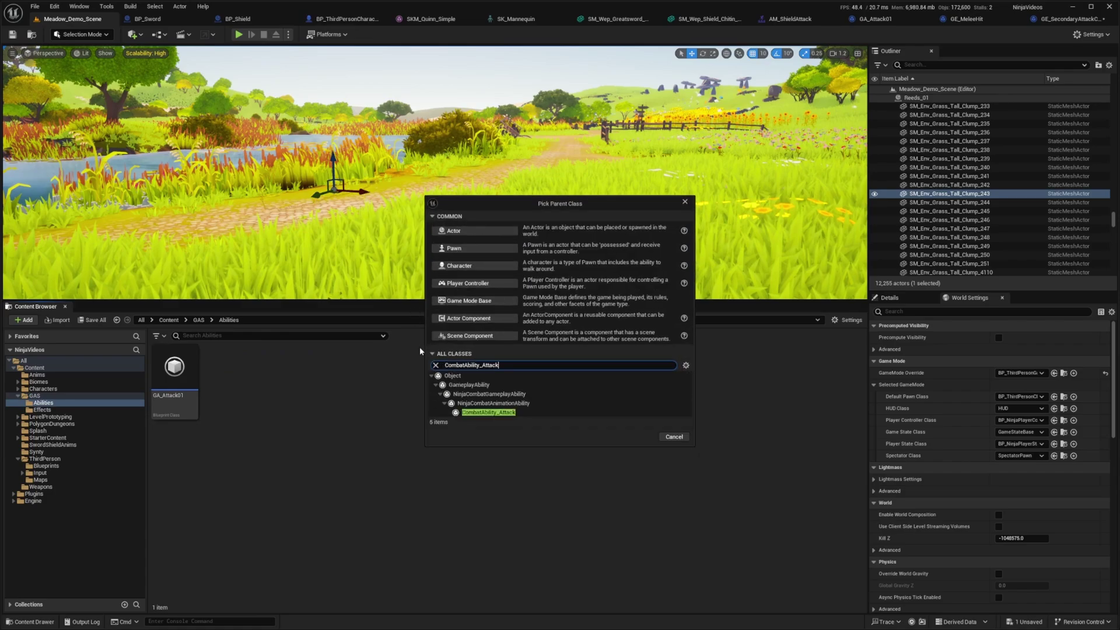
pyautogui.click(489, 413)
pyautogui.click(645, 438)
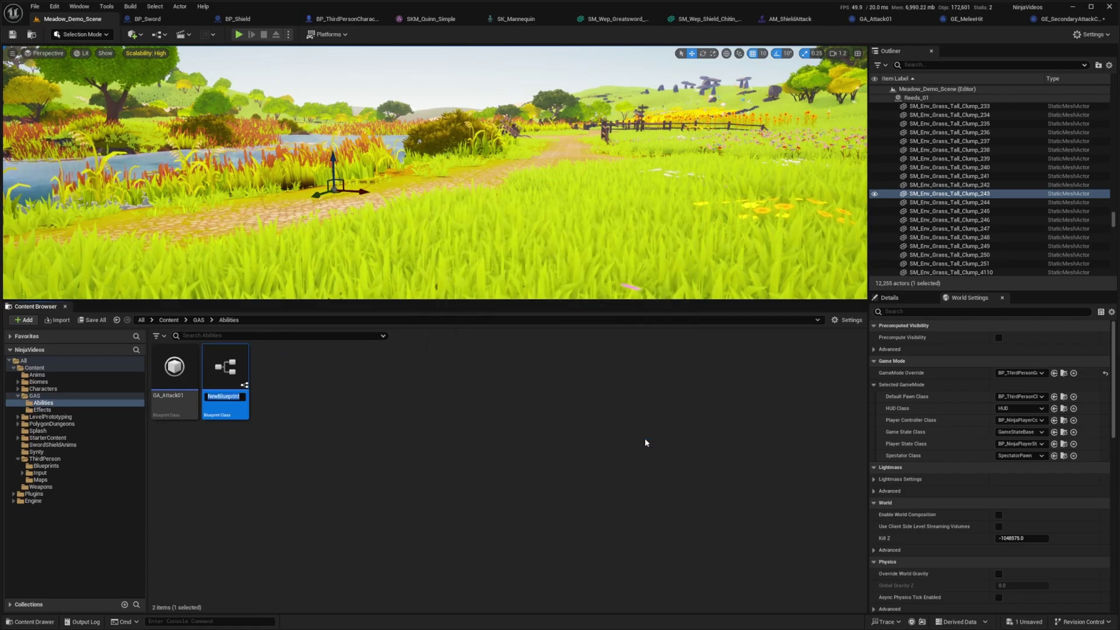
pyautogui.write('GA_Secon')
pyautogui.write('daryAttack01')
pyautogui.press('Return')
pyautogui.press('Return')
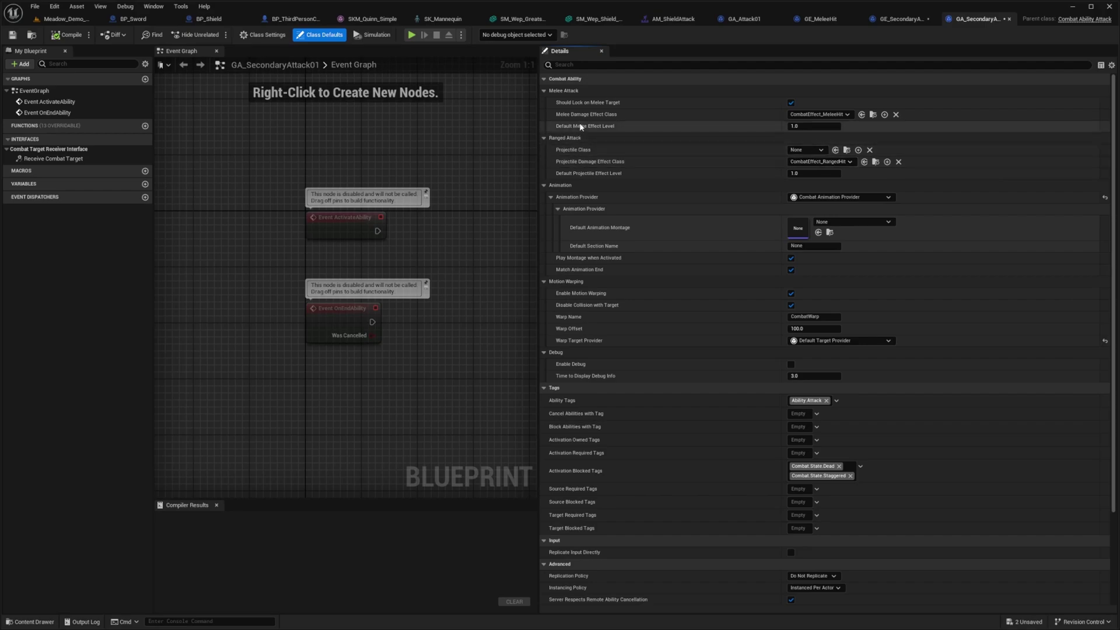
# Set GE_MeleeHit as melee damage effect, AM_ShieldAttack as montage, and disable motion warping
pyautogui.click(820, 115)
pyautogui.write('ge_')
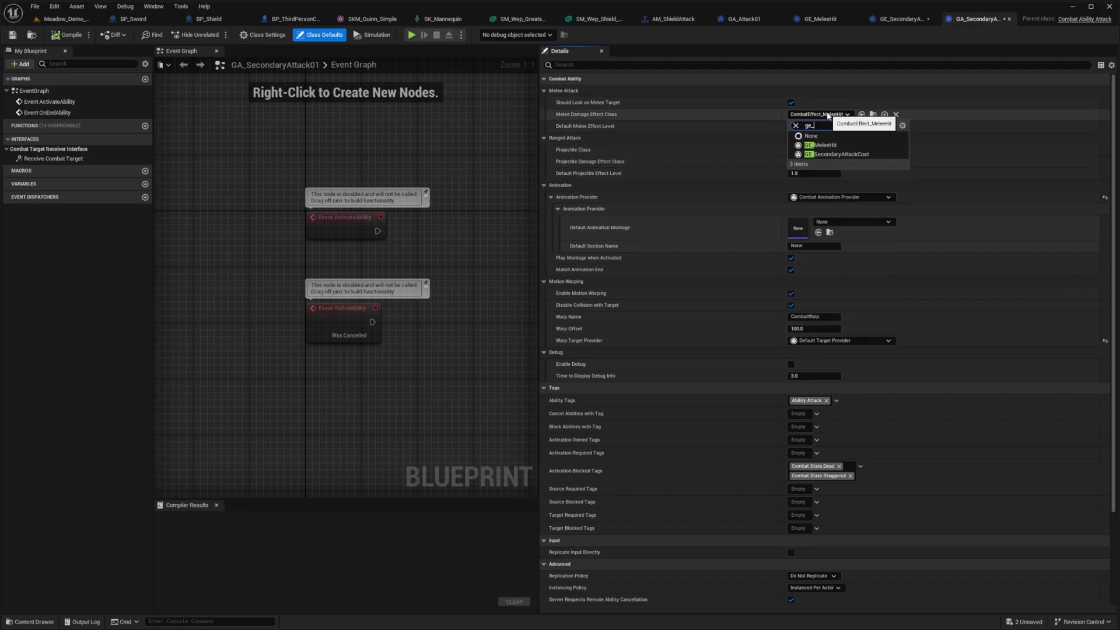
pyautogui.click(824, 145)
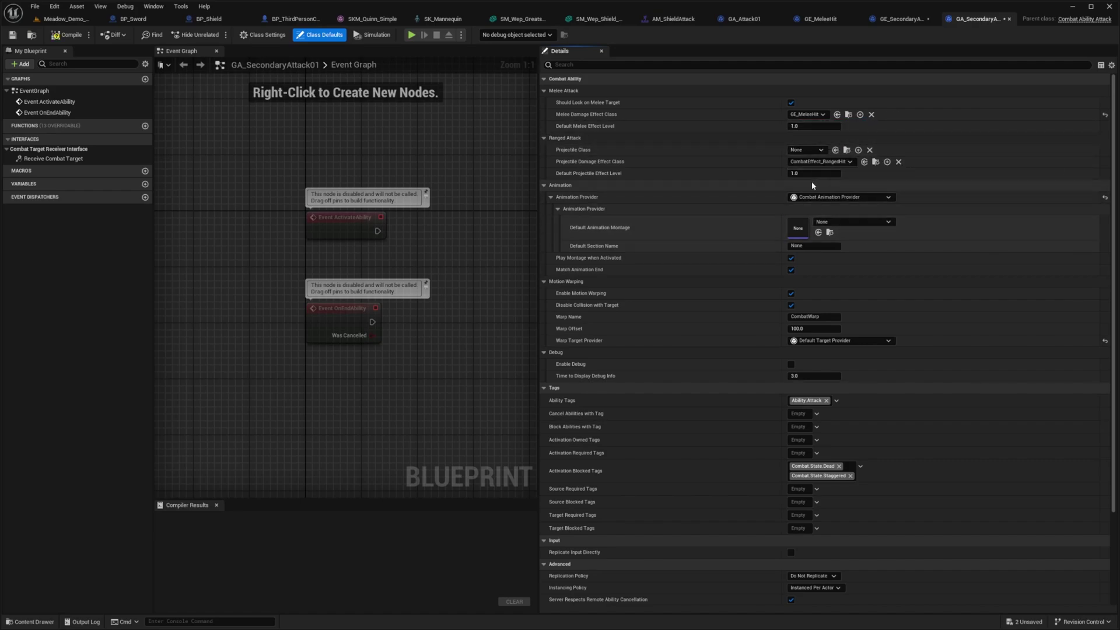
pyautogui.click(838, 223)
pyautogui.click(862, 360)
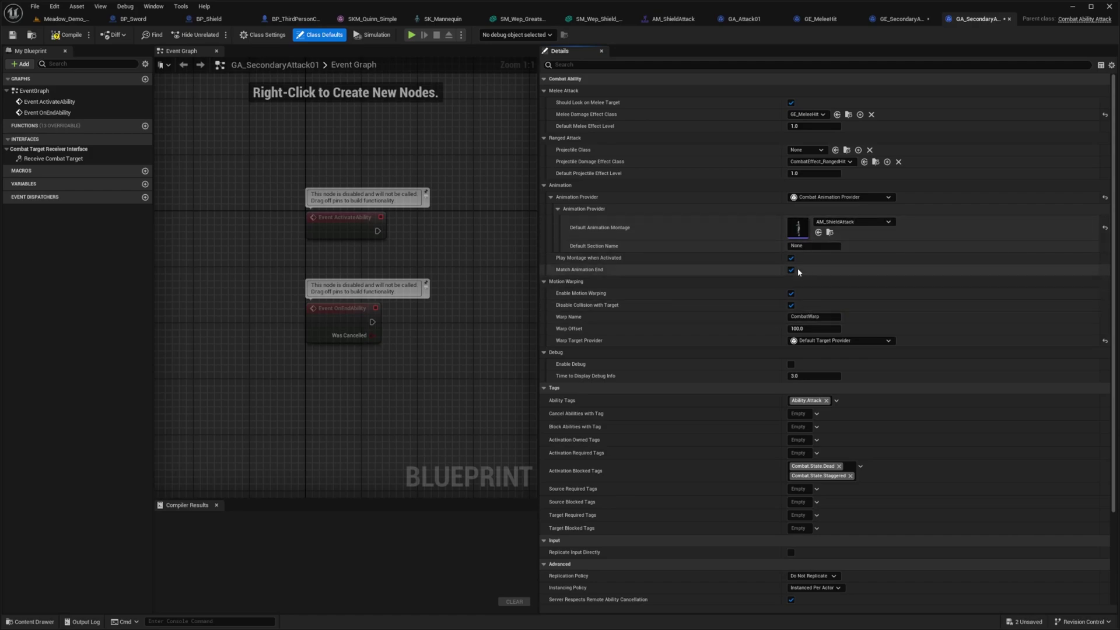
pyautogui.click(791, 294)
# Make GE_SecondaryAttackCost the ability's cost effect
pyautogui.scroll(-3, 793, 366)
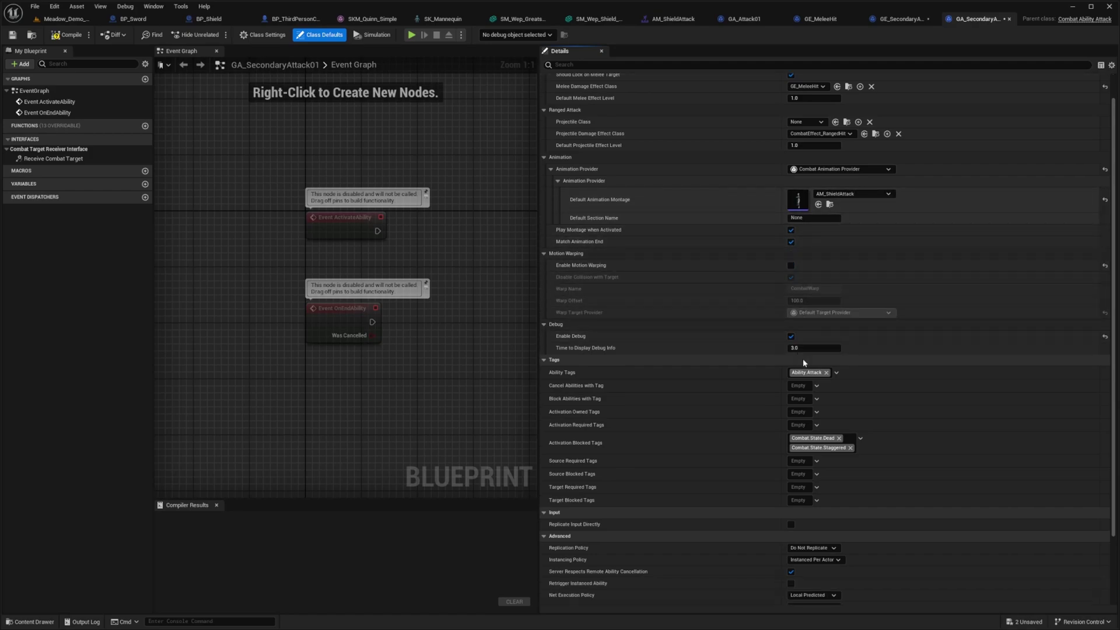
pyautogui.scroll(-2, 659, 343)
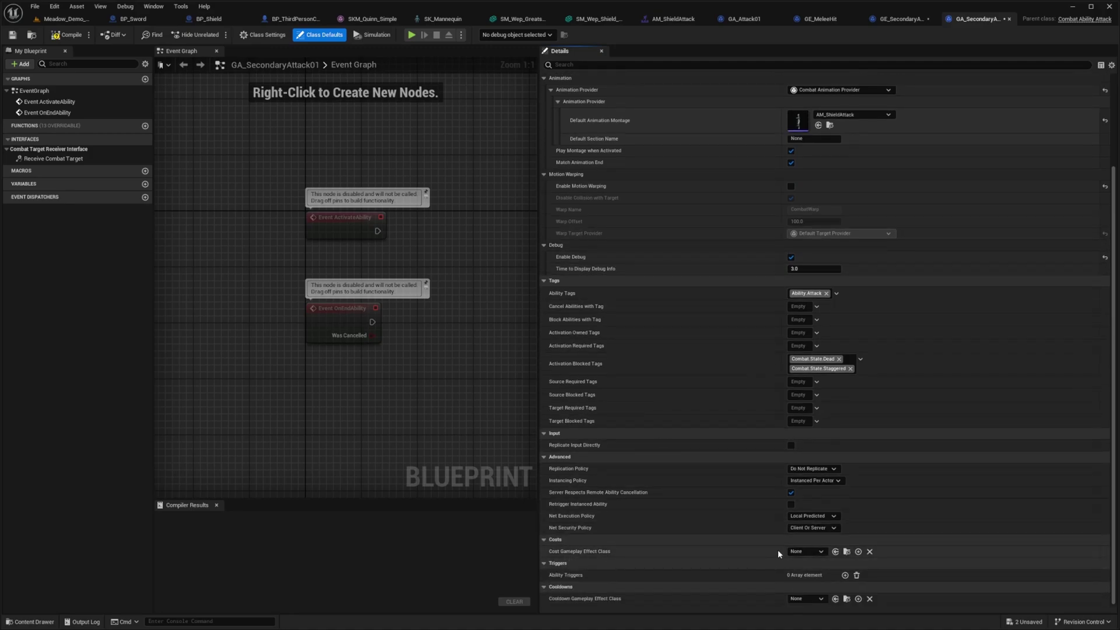
pyautogui.click(800, 552)
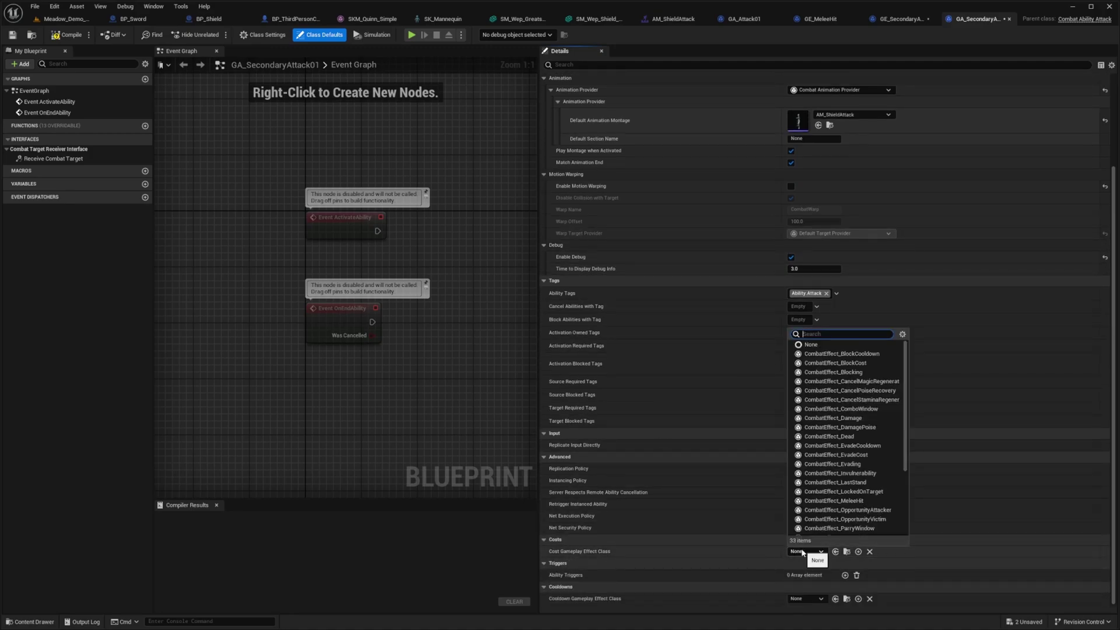
pyautogui.click(837, 552)
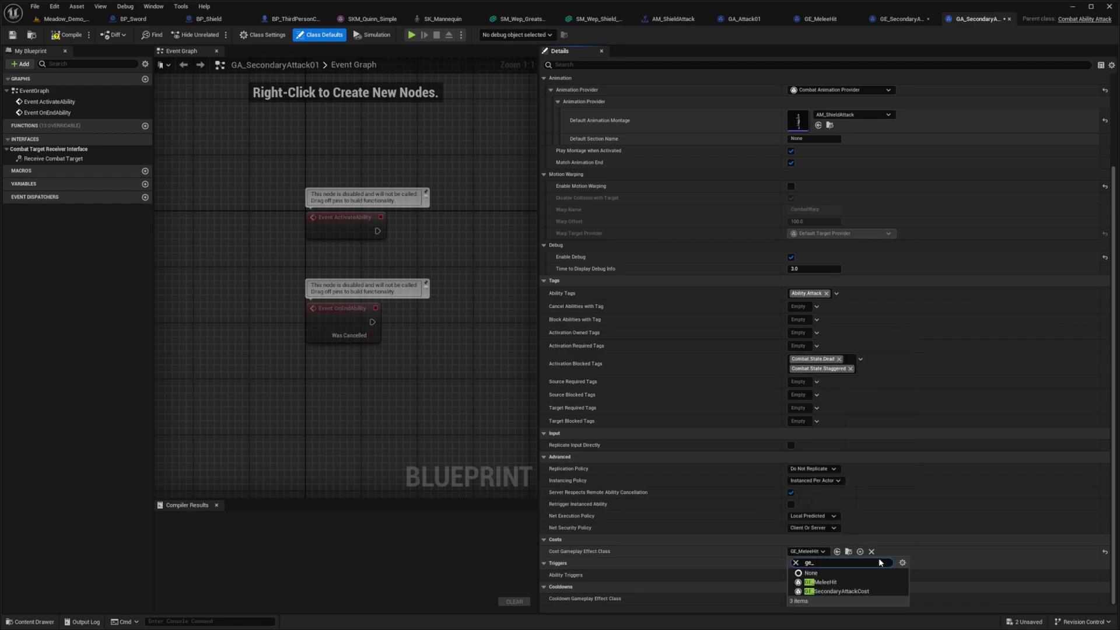
pyautogui.click(840, 584)
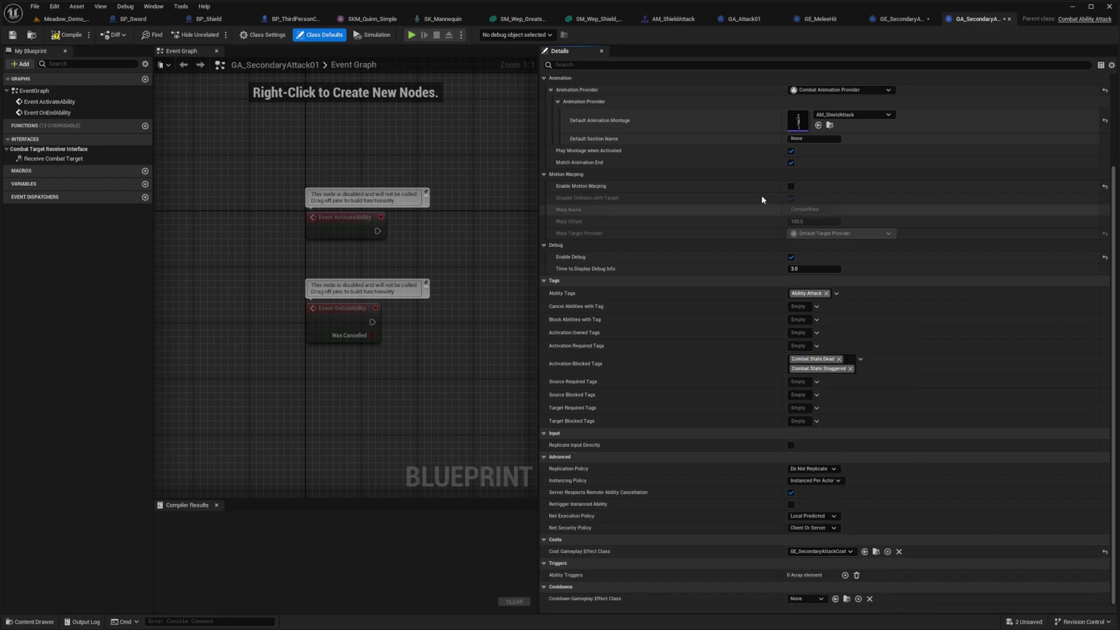
# Change the ability tag to Ability.Attack.Secondary, then browse to ThirdPerson's Input folder
pyautogui.click(807, 295)
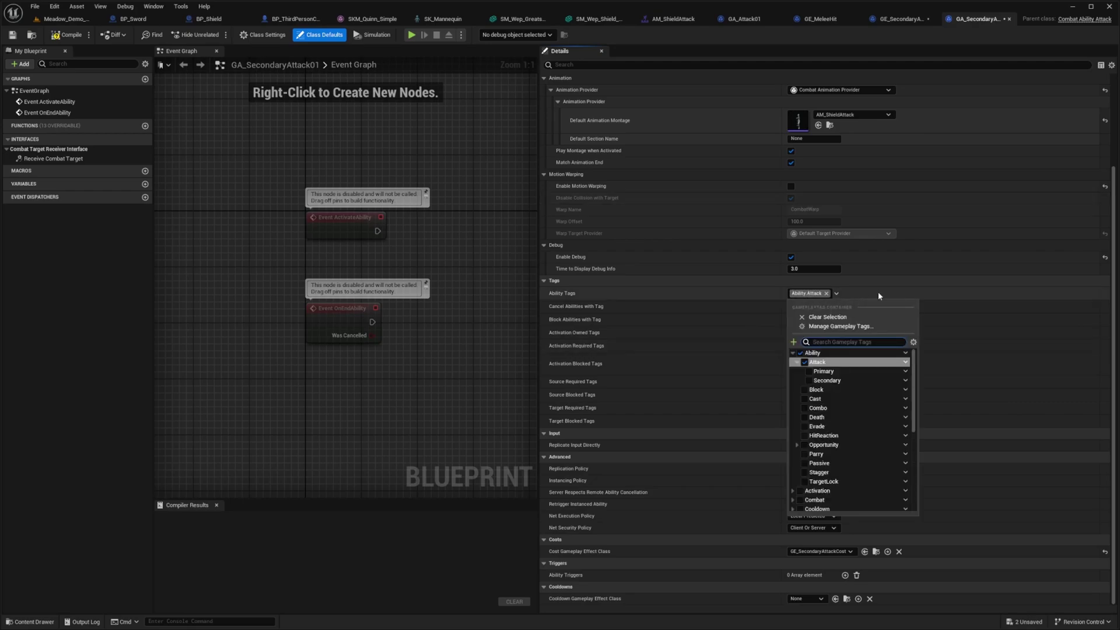
pyautogui.write('Ability.Attack.Secondary')
pyautogui.press('Return')
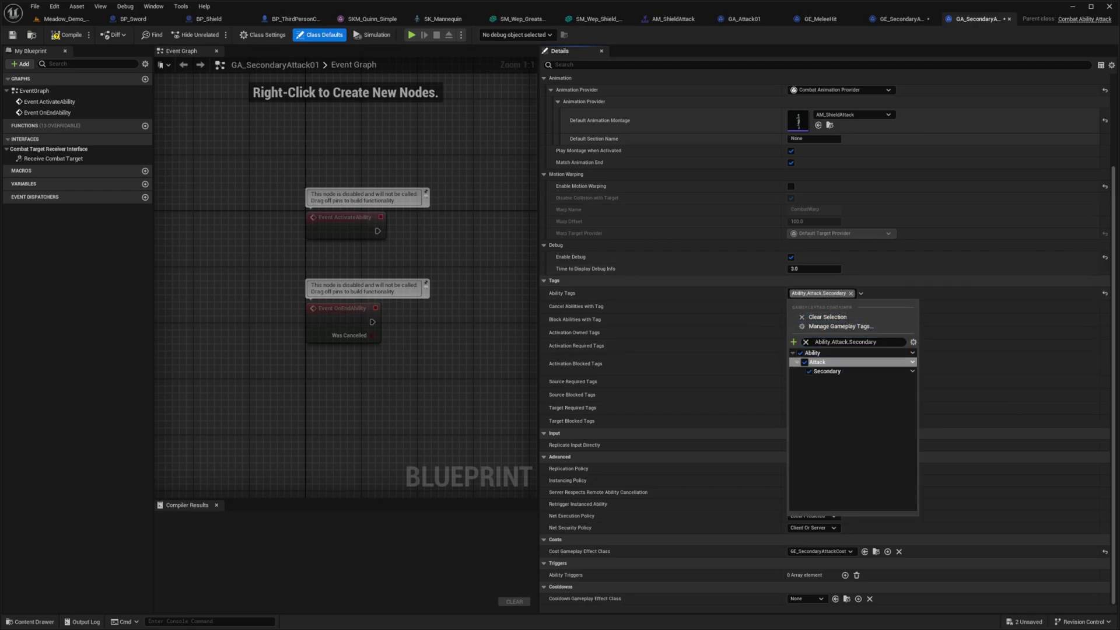
pyautogui.click(866, 300)
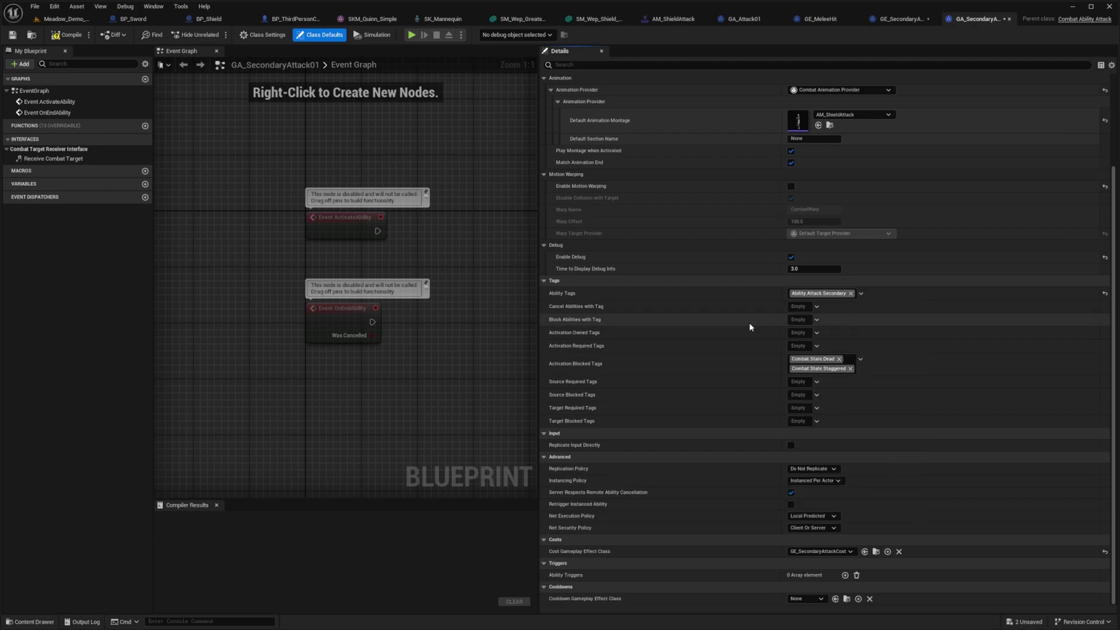
pyautogui.click(803, 320)
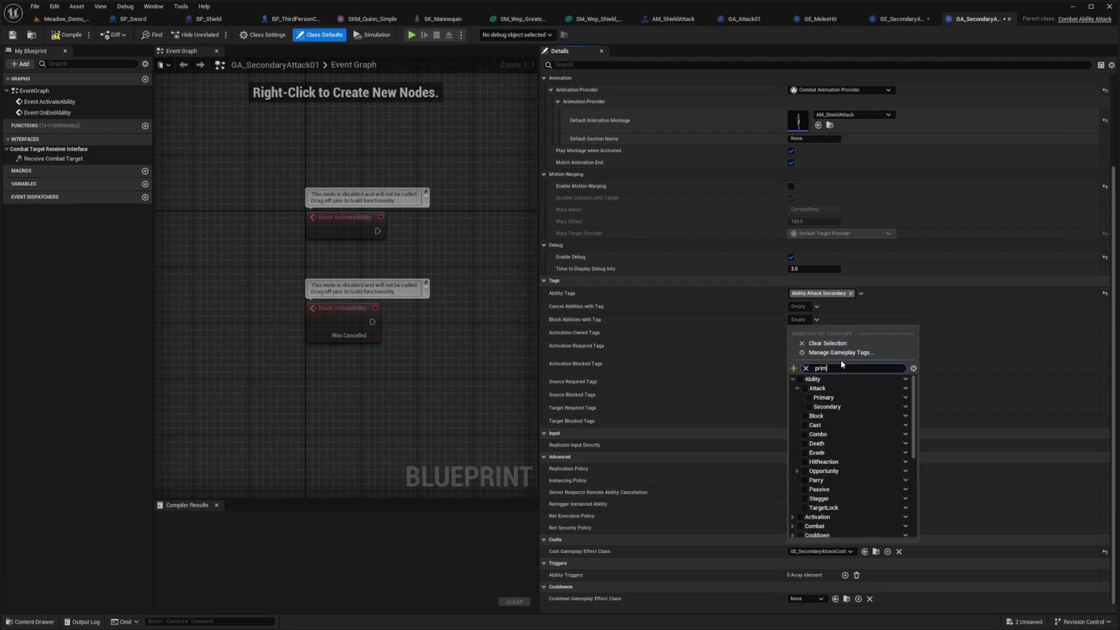
pyautogui.click(733, 318)
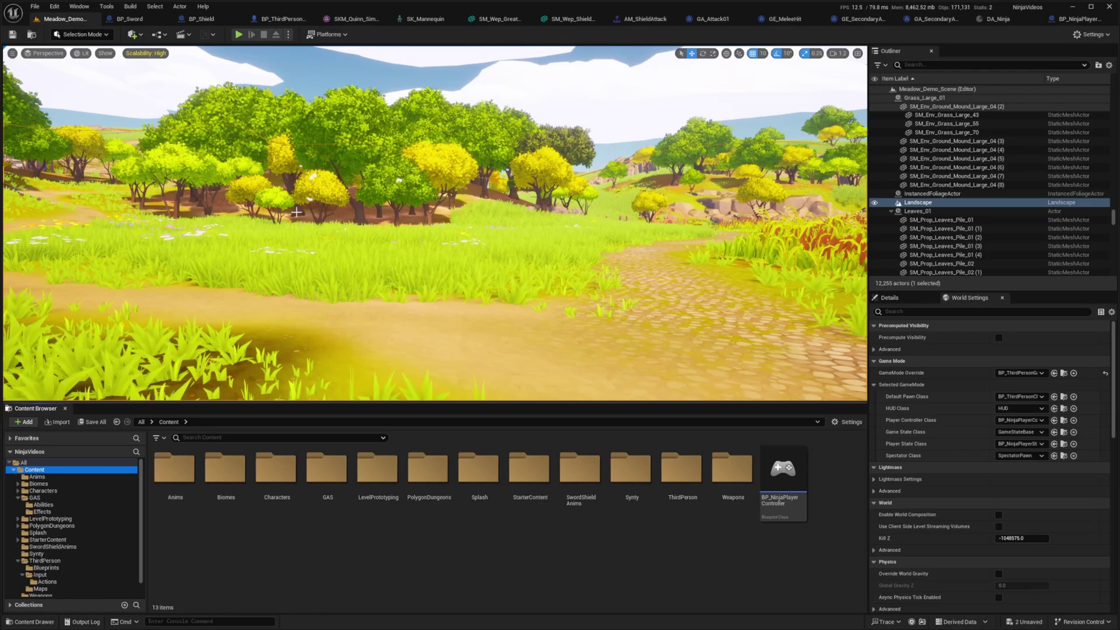
pyautogui.scroll(-2, 62, 533)
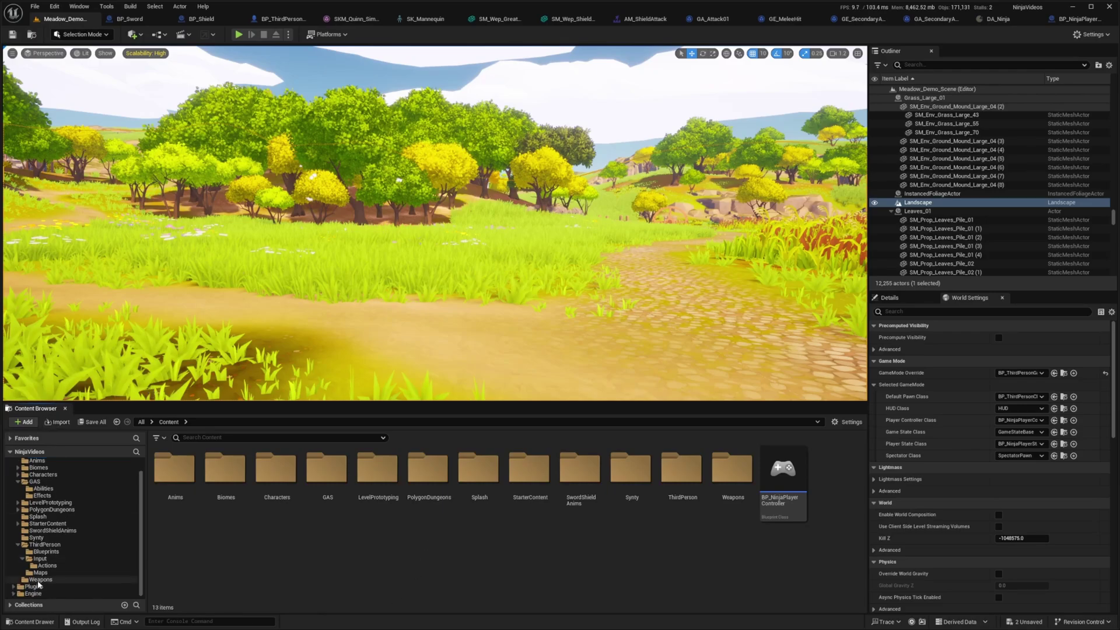
pyautogui.click(36, 544)
pyautogui.click(224, 466)
# Create a new Input Action named IA_Primary in the ThirdPerson/Input/Actions folder
pyautogui.click(46, 565)
pyautogui.rightClick(325, 505)
pyautogui.moveTo(384, 478)
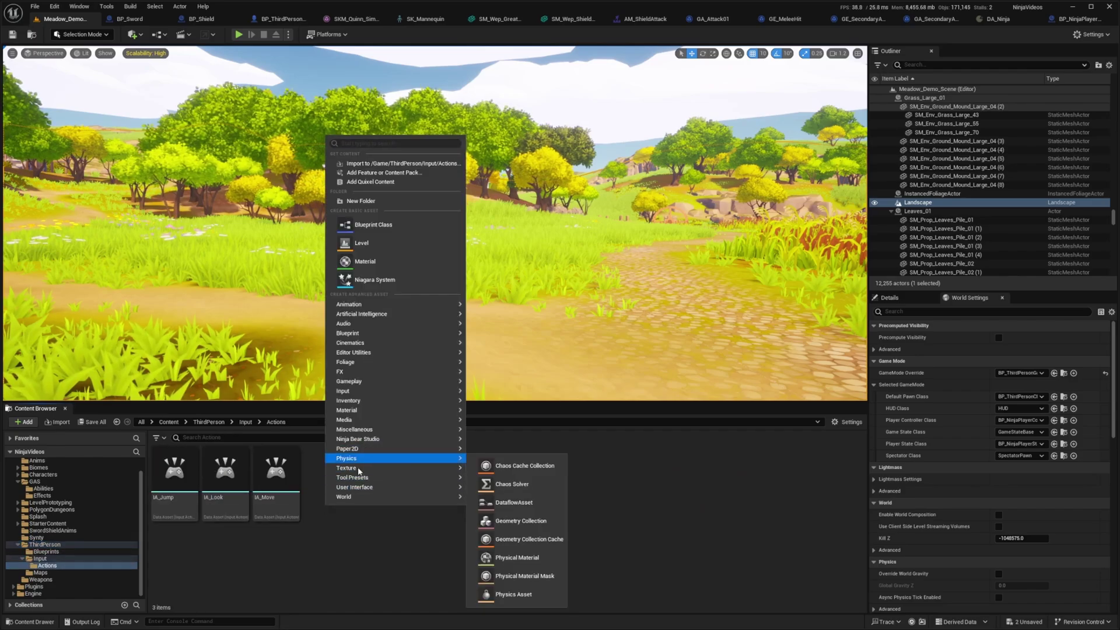
pyautogui.moveTo(371, 400)
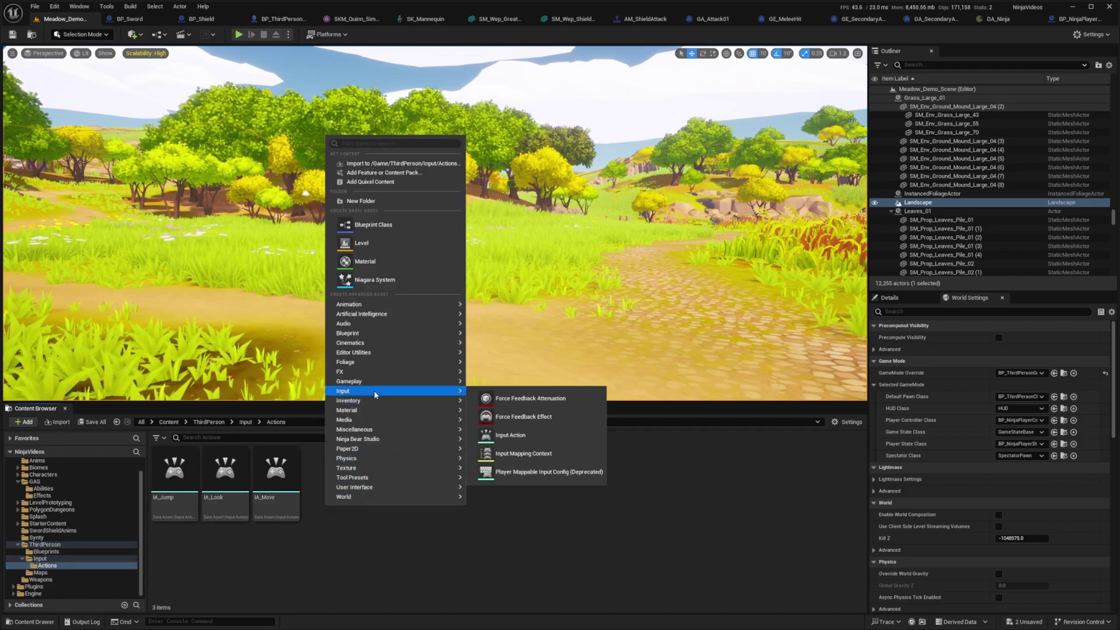
pyautogui.click(525, 434)
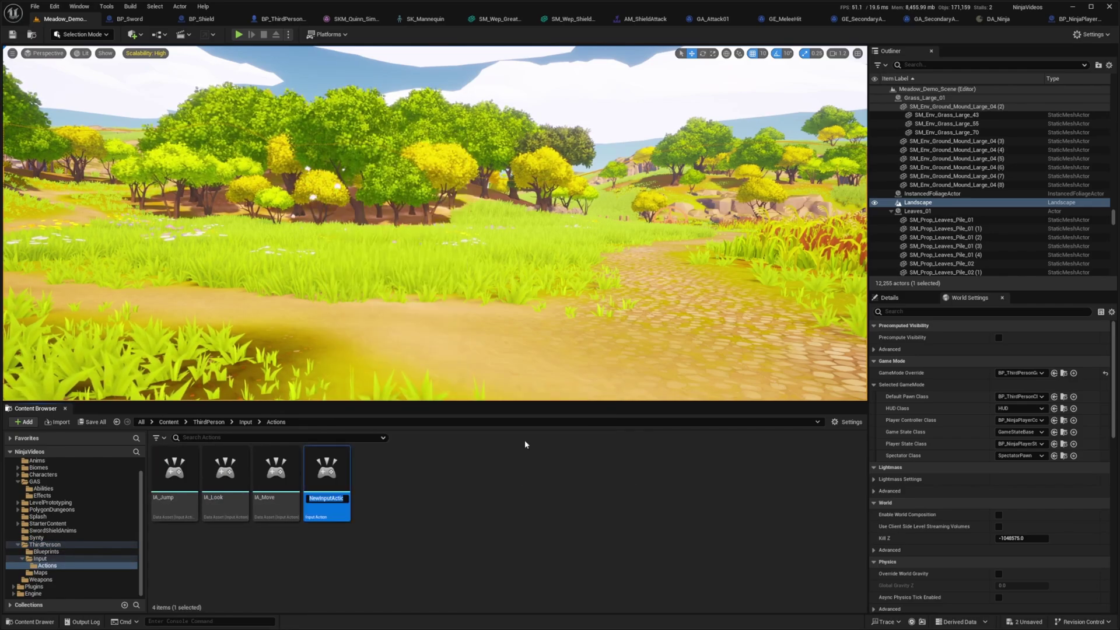
pyautogui.write('IA_Primary')
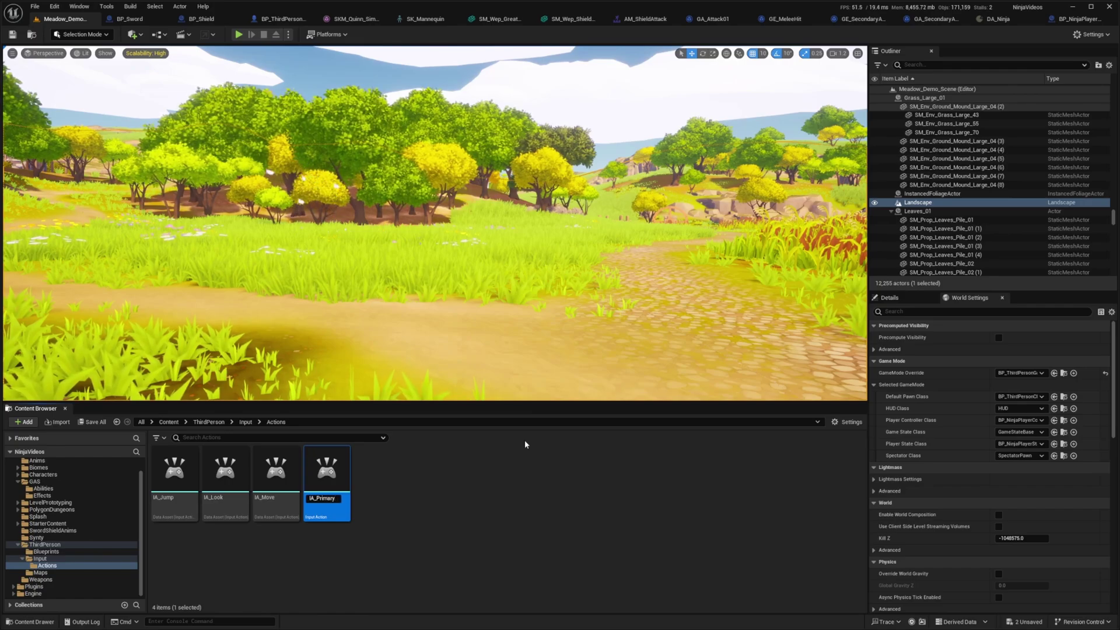
pyautogui.press('Return')
# Duplicate it as IA_Secondary and open IA_Secondary for editing
pyautogui.hotkey('ctrl', 'd')
pyautogui.write('IA_S')
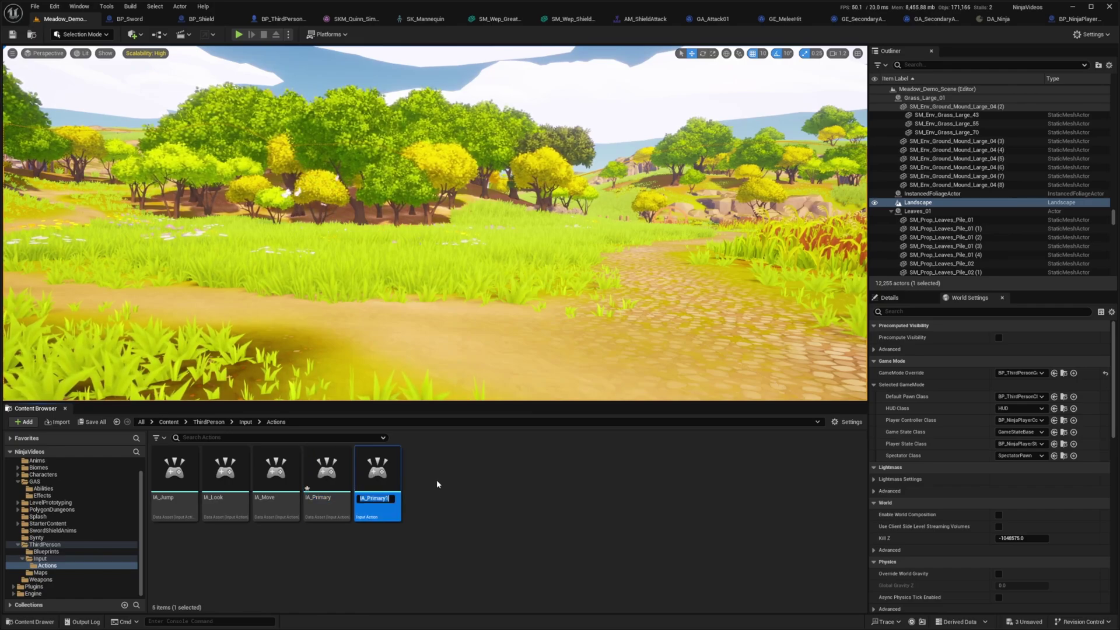
pyautogui.write('econdary')
pyautogui.press('Return')
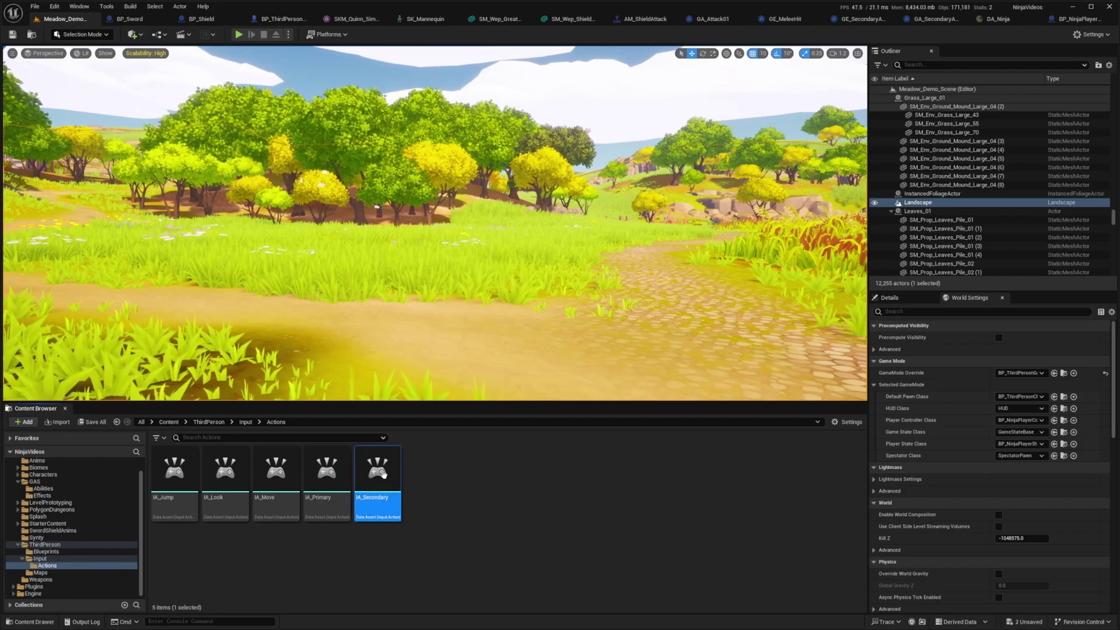
pyautogui.doubleClick(377, 474)
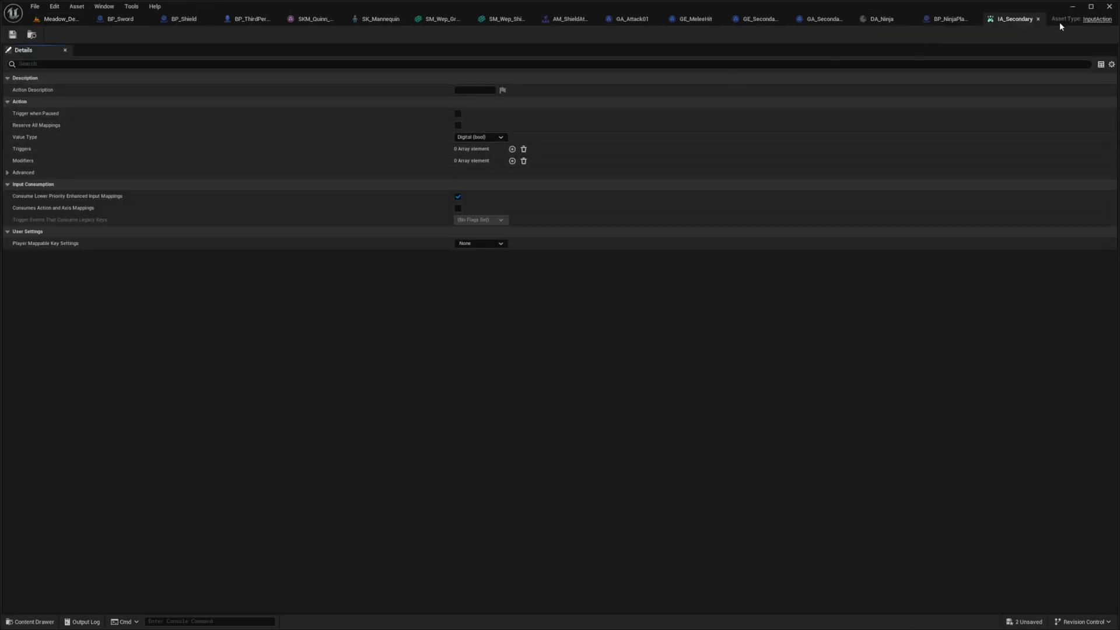
# Close the IA_Secondary editor and open the DA_Ninja data asset from the GAS folder
pyautogui.click(1037, 19)
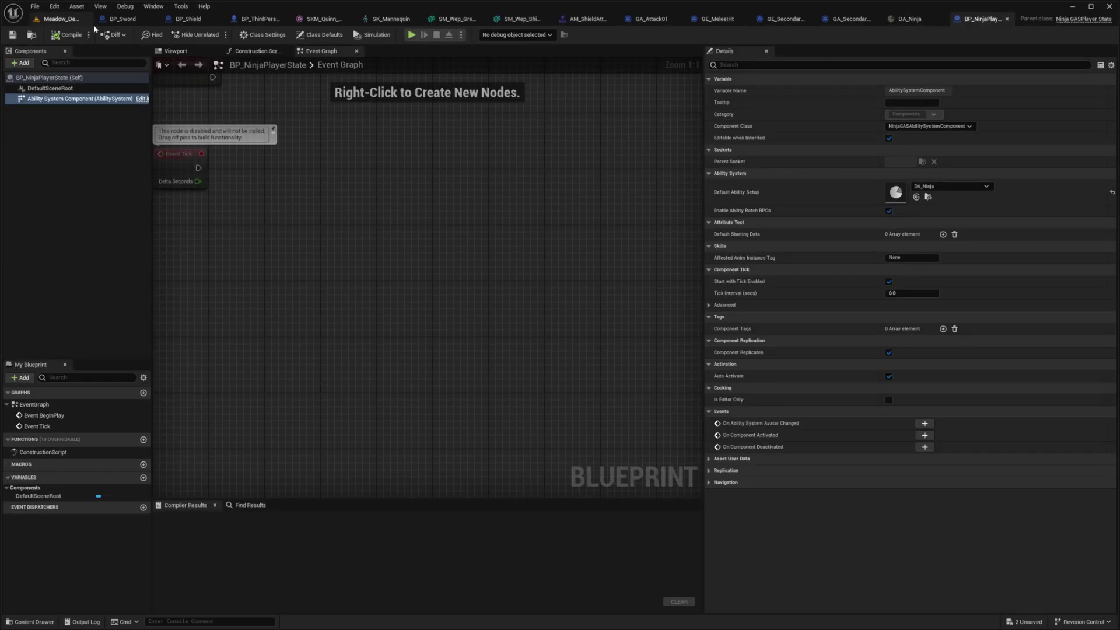
pyautogui.click(61, 19)
pyautogui.click(35, 470)
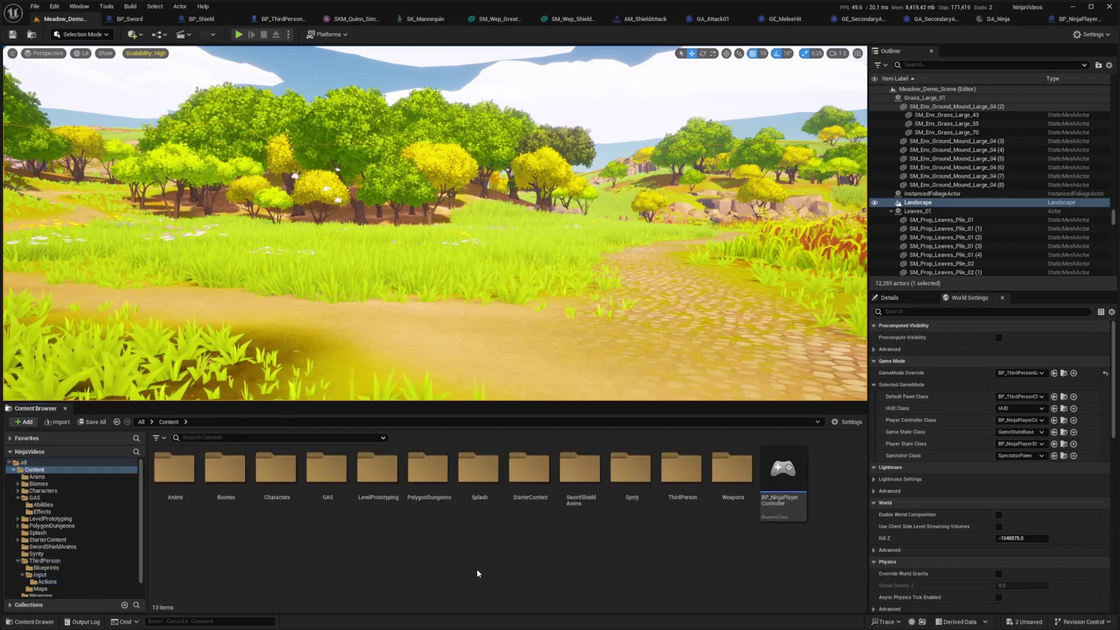
pyautogui.doubleClick(327, 469)
pyautogui.click(328, 502)
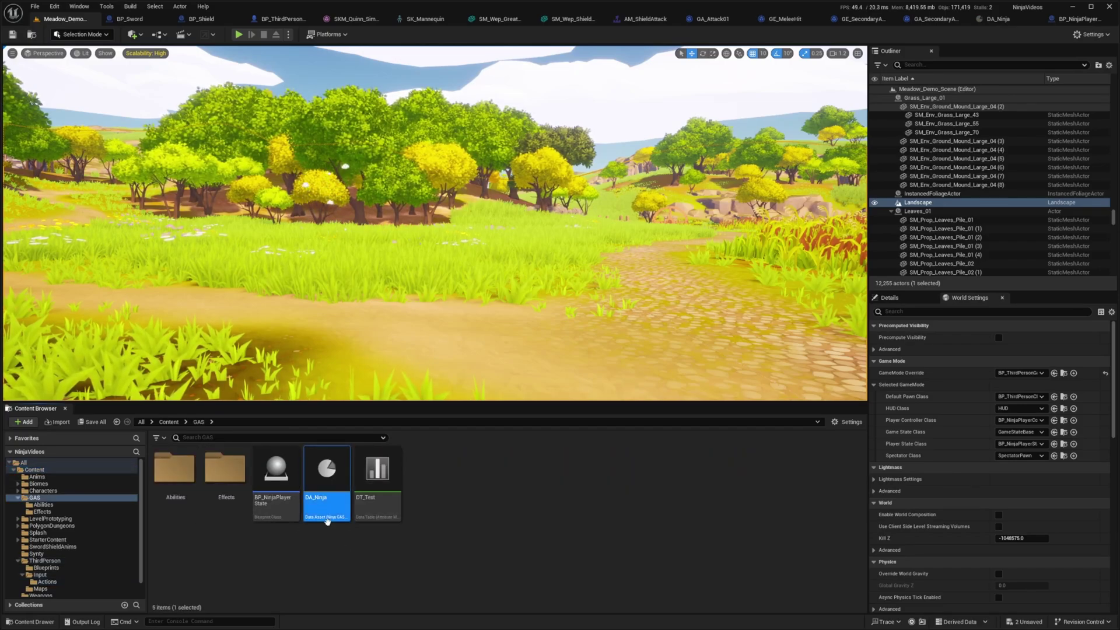
pyautogui.doubleClick(328, 503)
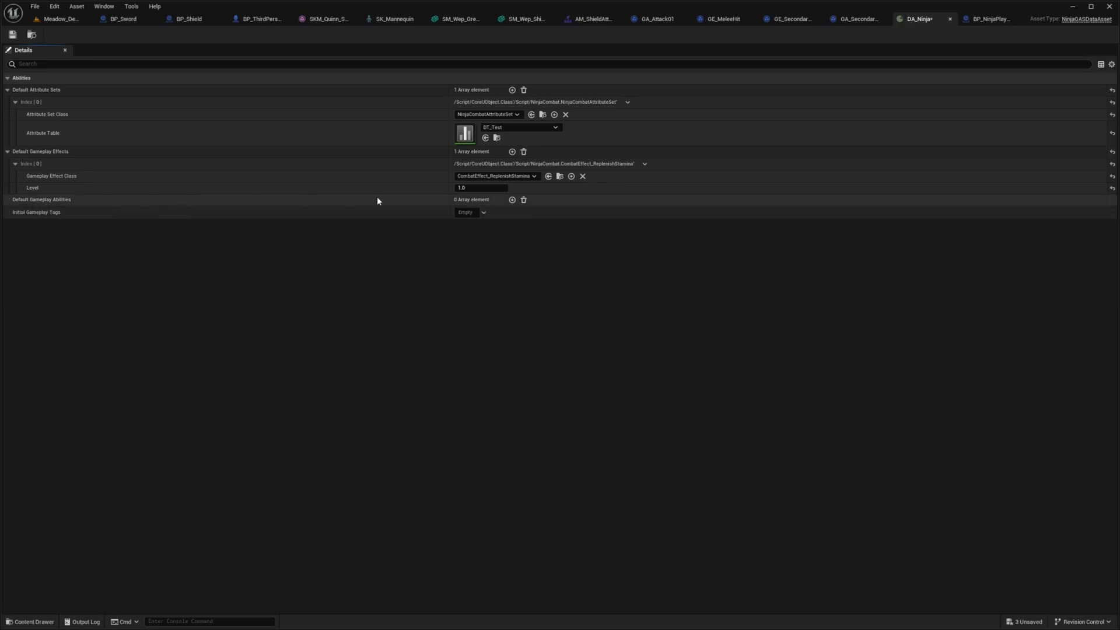
# Add two Default Gameplay Abilities entries and set the first to GA_Attack01
pyautogui.click(512, 200)
pyautogui.click(512, 200)
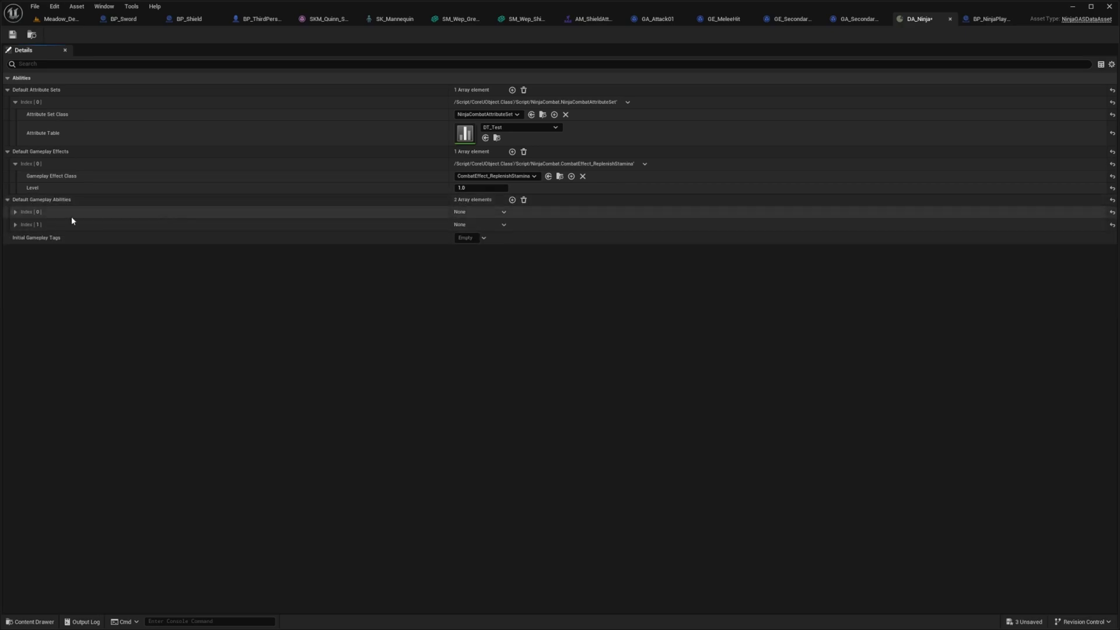
pyautogui.click(16, 212)
pyautogui.click(15, 260)
pyautogui.click(464, 225)
pyautogui.write('ga')
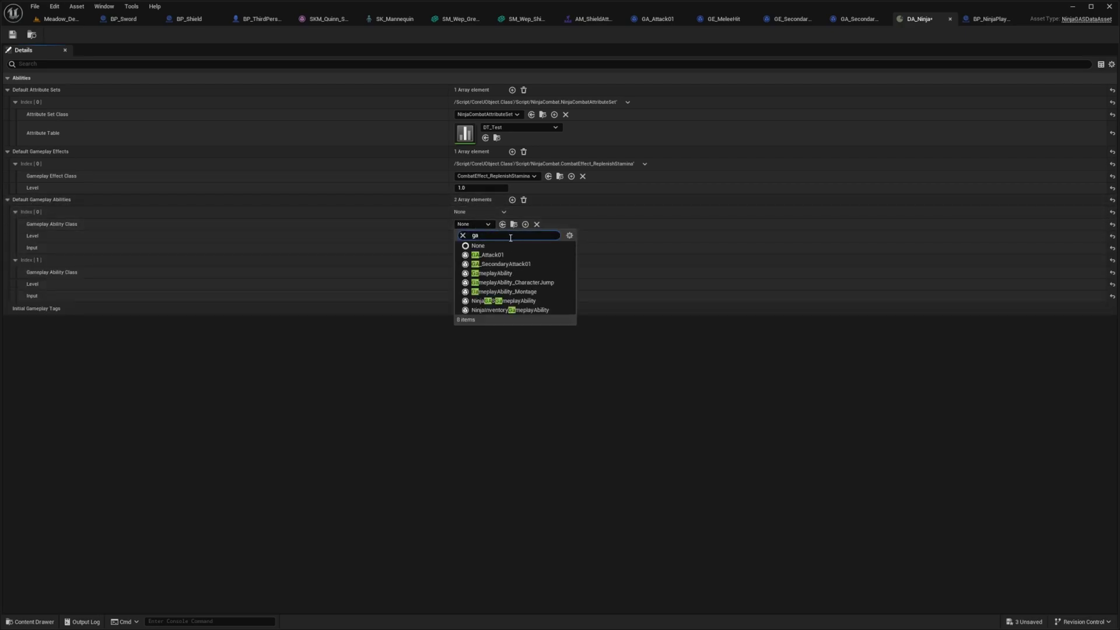
pyautogui.click(501, 256)
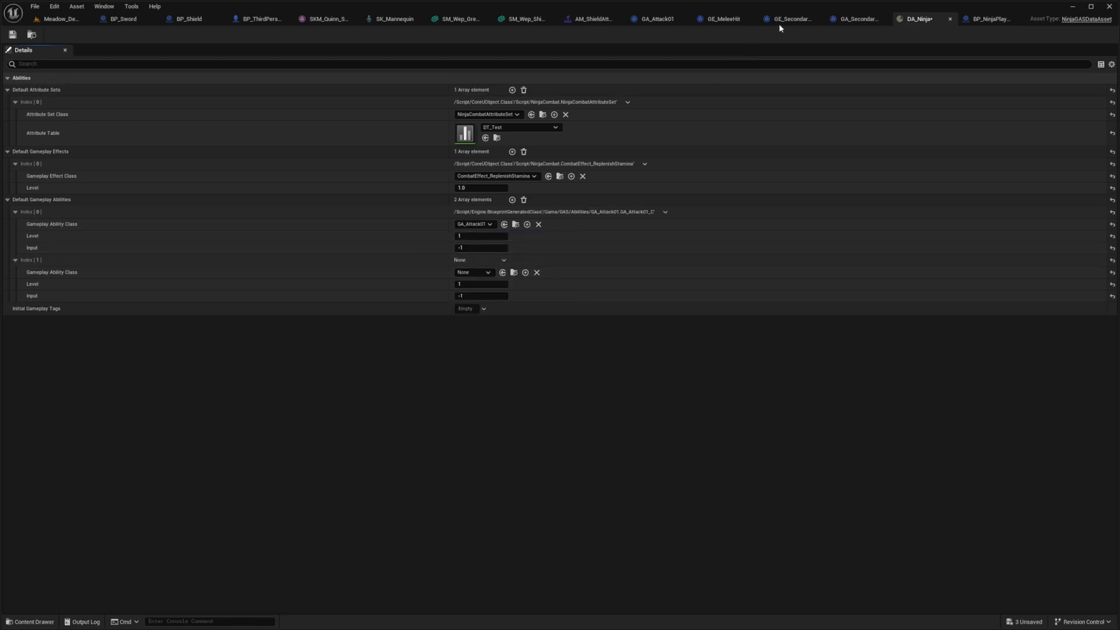
# Set the second entry to GA_SecondaryAttack01, then save and close DA_Ninja
pyautogui.click(474, 274)
pyautogui.write('ga')
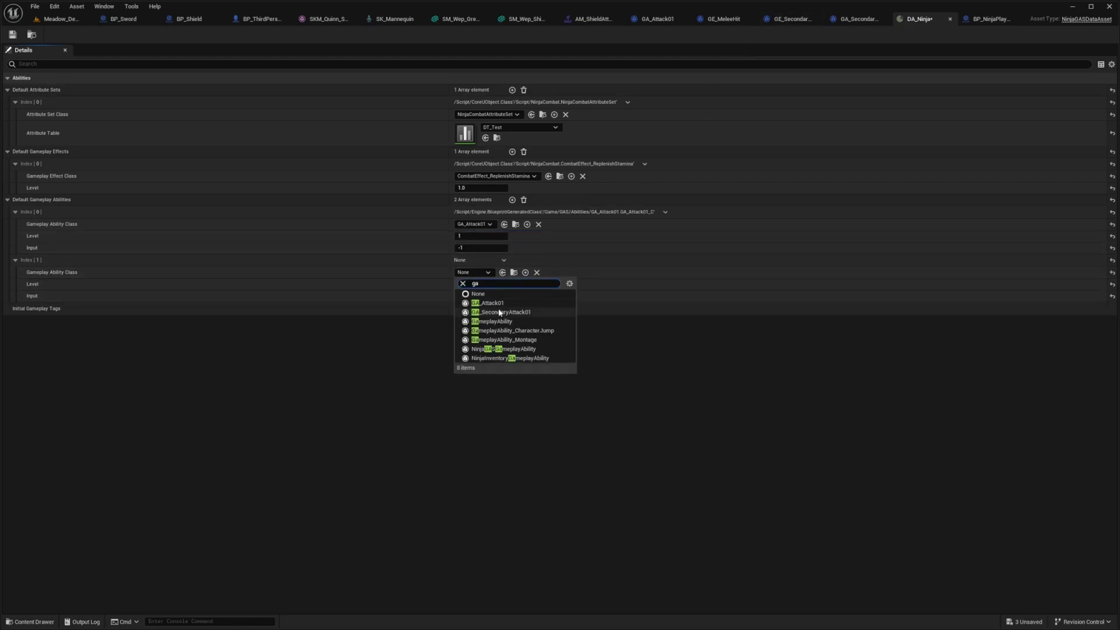
pyautogui.click(501, 313)
pyautogui.hotkey('ctrl', 's')
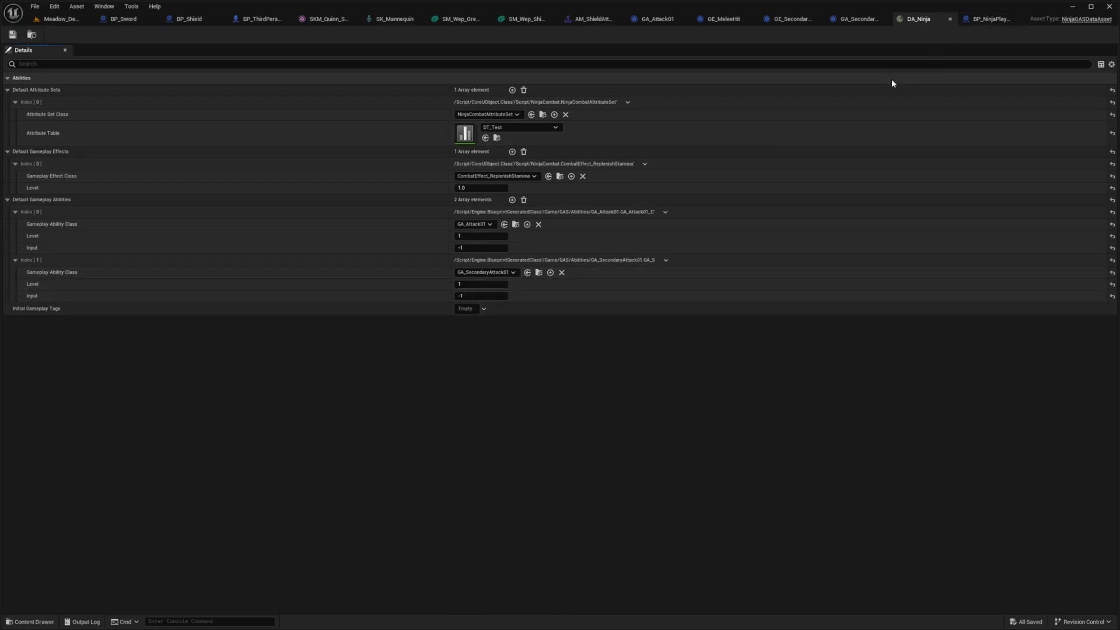
pyautogui.click(950, 22)
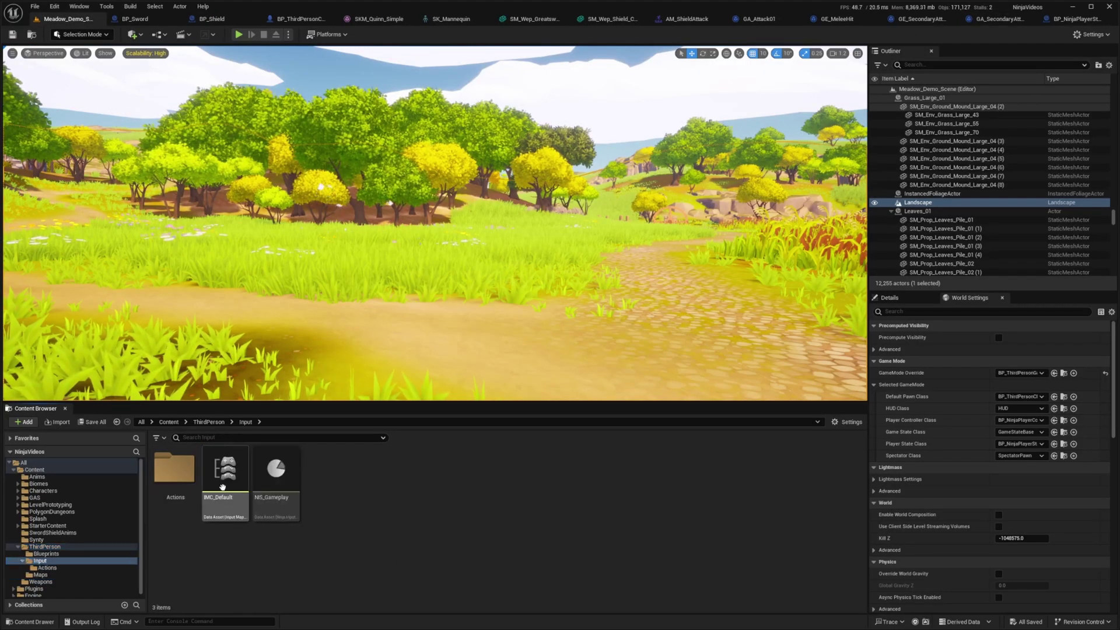
# In IMC_Default, add a mapping of IA_Primary to Left Mouse Button
pyautogui.doubleClick(222, 487)
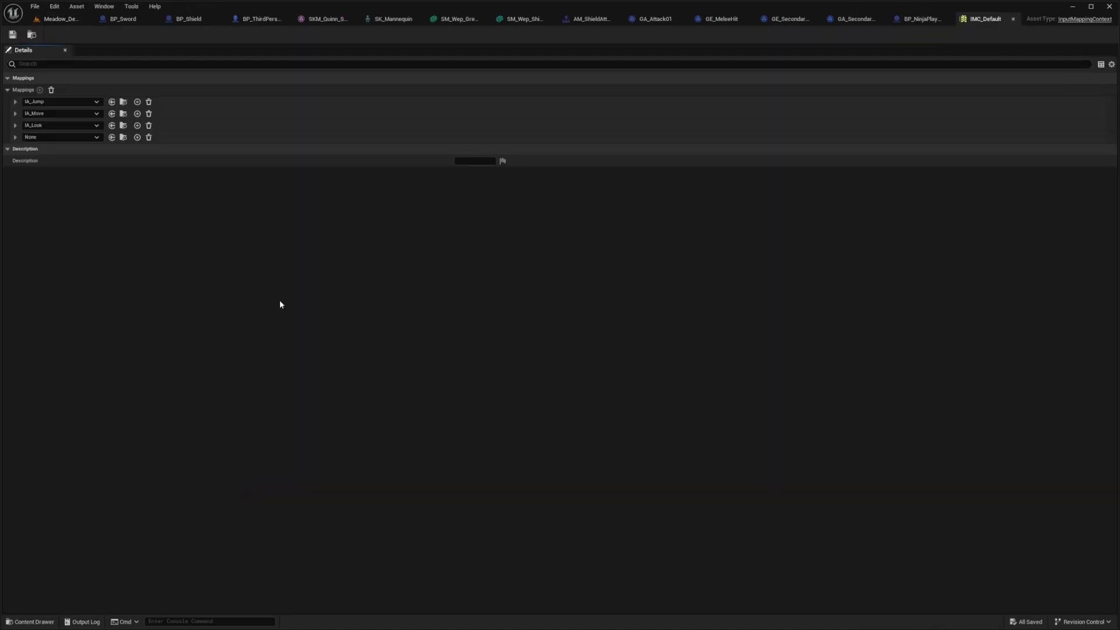
pyautogui.click(39, 89)
pyautogui.click(18, 137)
pyautogui.click(38, 137)
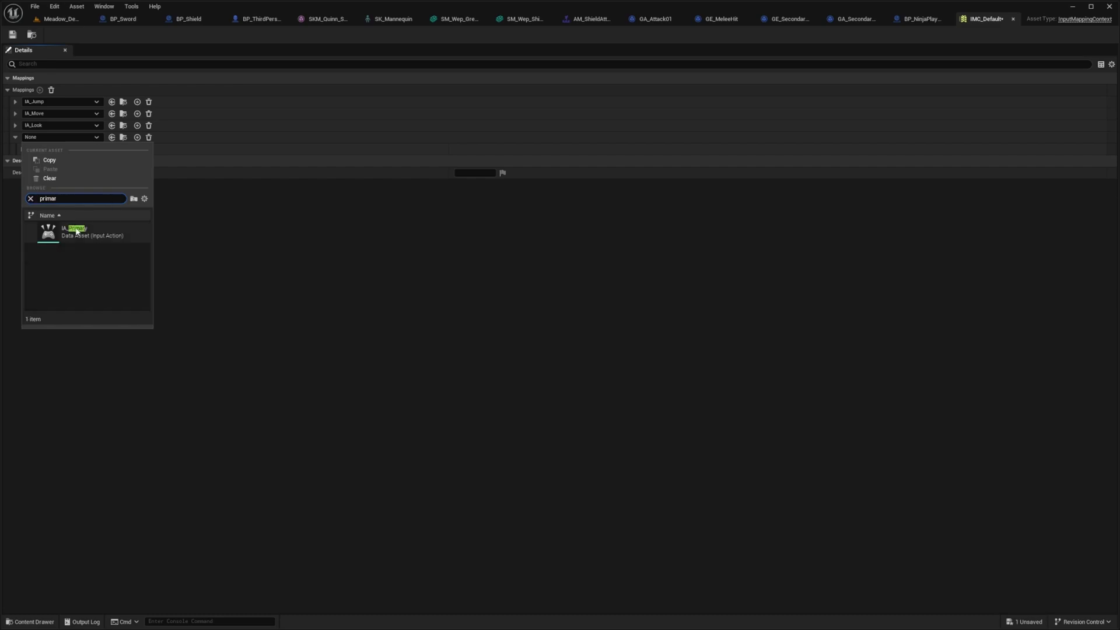
pyautogui.click(75, 231)
pyautogui.click(42, 152)
pyautogui.click(58, 268)
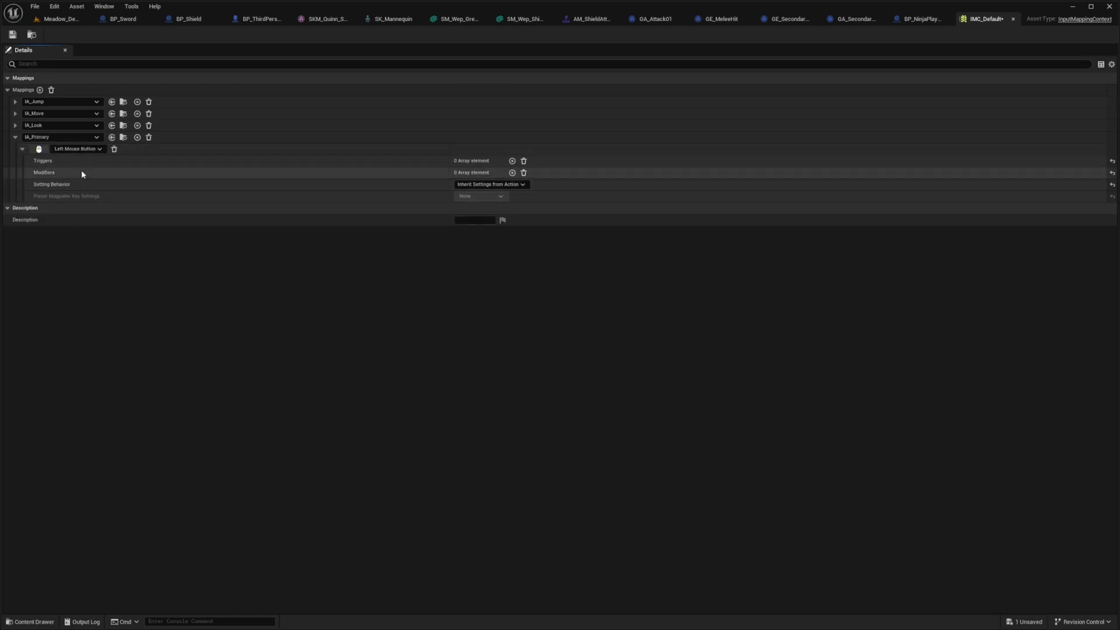
# Add a mapping of IA_Secondary to Right Mouse Button, save, and open NIS_Gameplay
pyautogui.click(40, 90)
pyautogui.click(37, 207)
pyautogui.write('s')
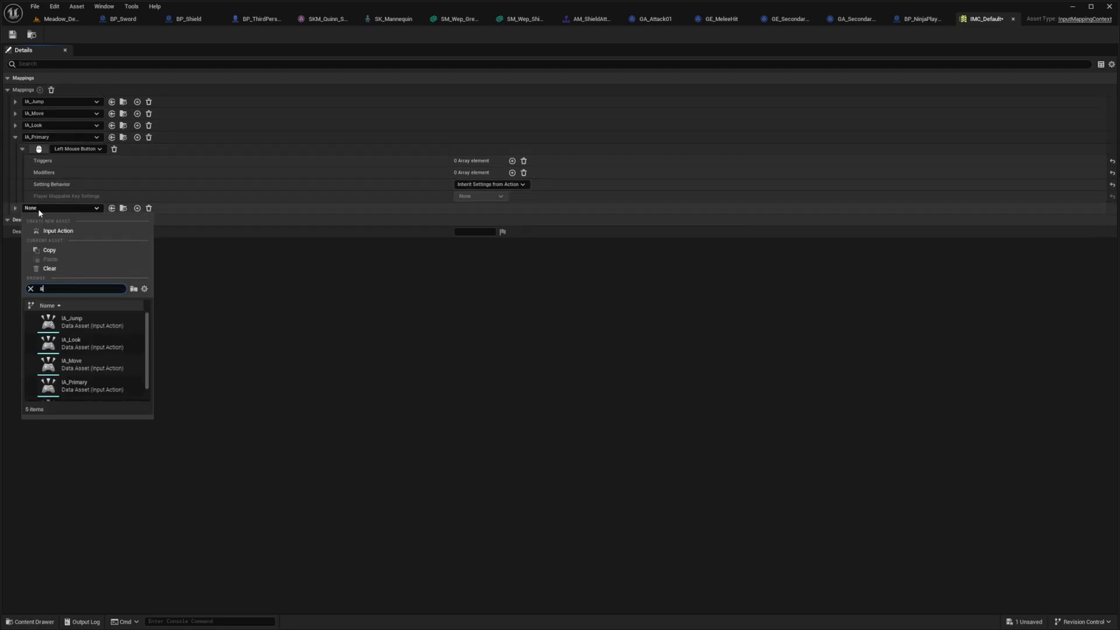
pyautogui.write('econd')
pyautogui.click(87, 321)
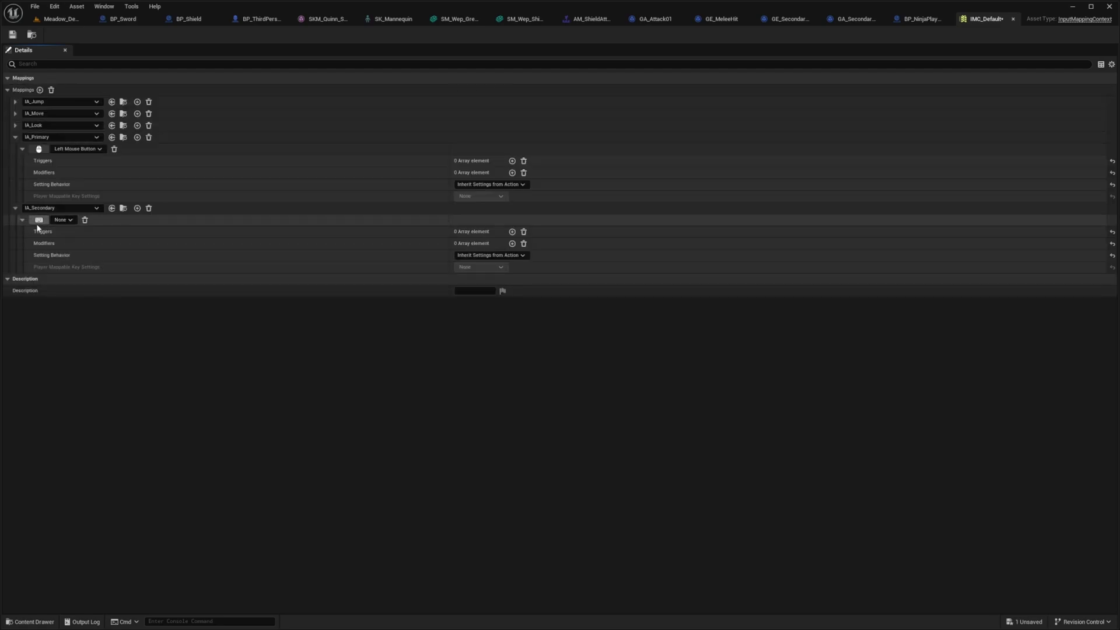
pyautogui.rightClick(138, 320)
pyautogui.hotkey('ctrl', 's')
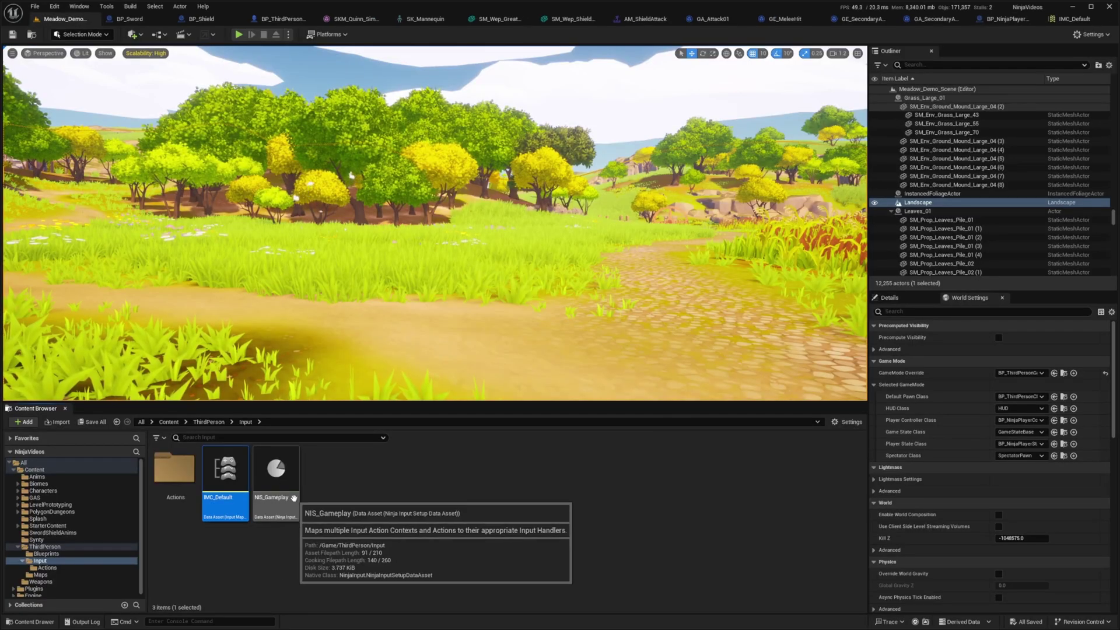
pyautogui.click(280, 486)
pyautogui.doubleClick(280, 486)
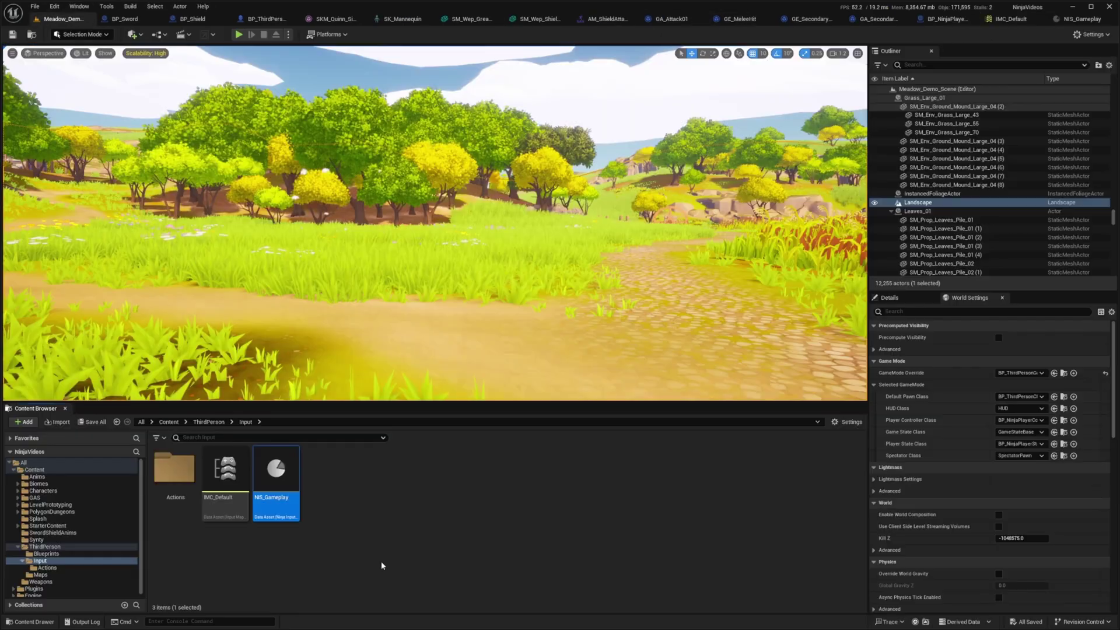
# Add Input Handlers Index [3] and [4], both of type GAS: Activate Ability by Tags
pyautogui.doubleClick(283, 493)
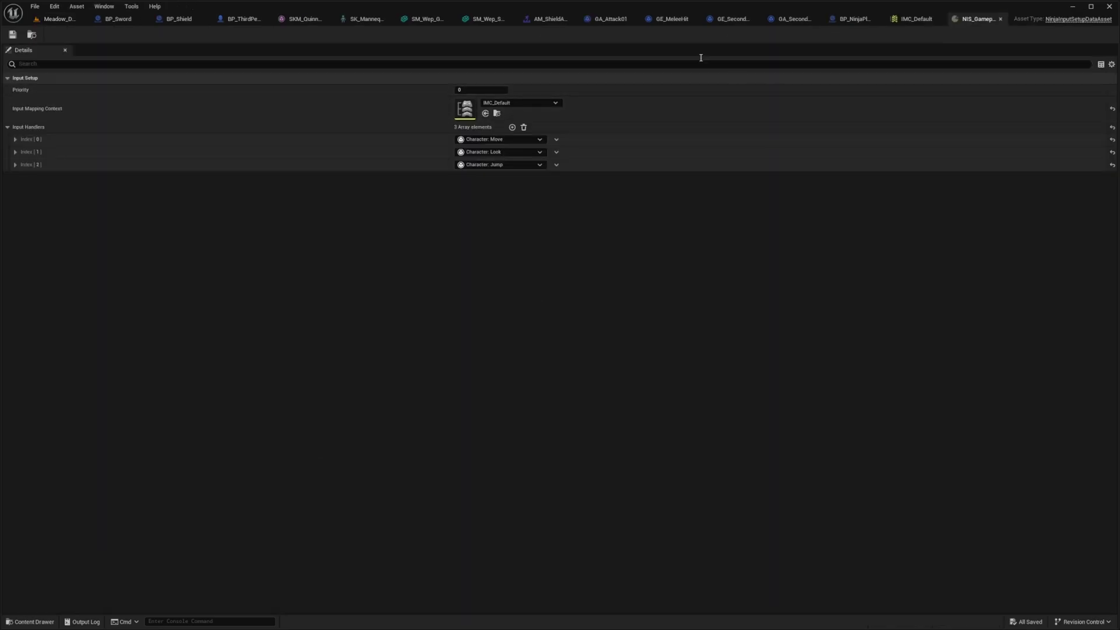
pyautogui.click(512, 127)
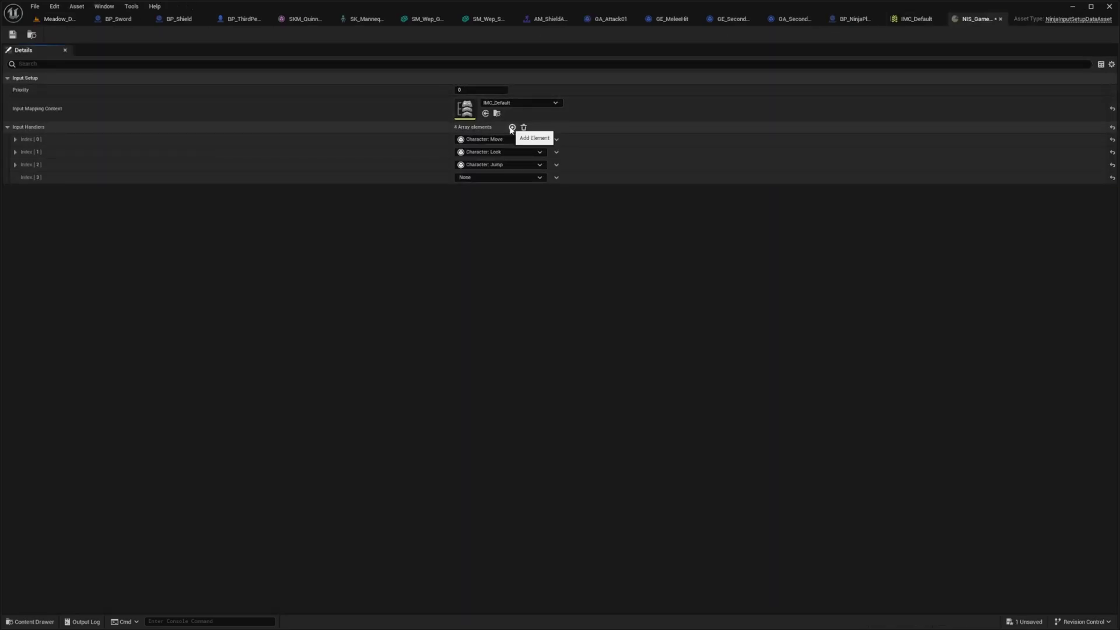
pyautogui.click(512, 128)
pyautogui.click(474, 179)
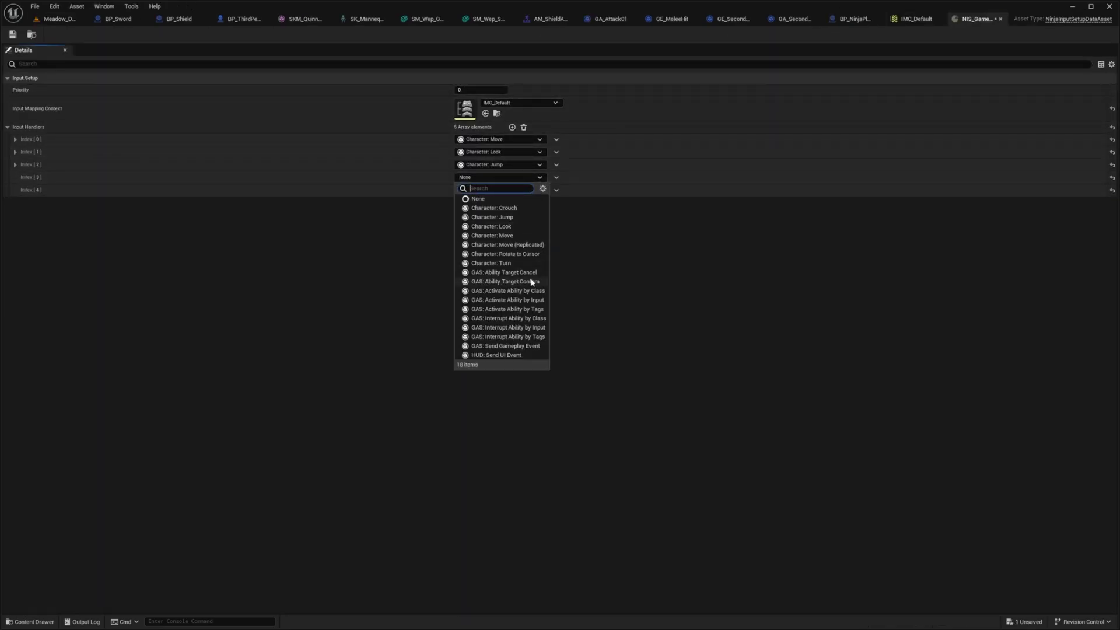
pyautogui.click(501, 310)
pyautogui.click(492, 190)
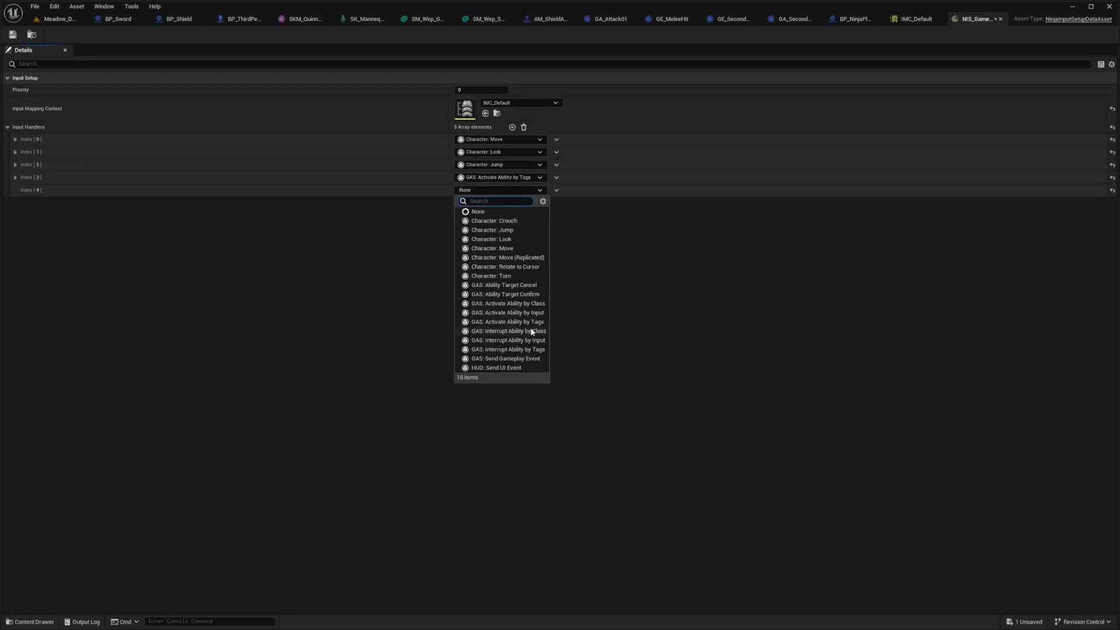
pyautogui.click(507, 322)
# Tag Index [3] with Ability.Attack.Primary and Index [4] with Ability.Attack.Secondary
pyautogui.click(15, 178)
pyautogui.click(22, 190)
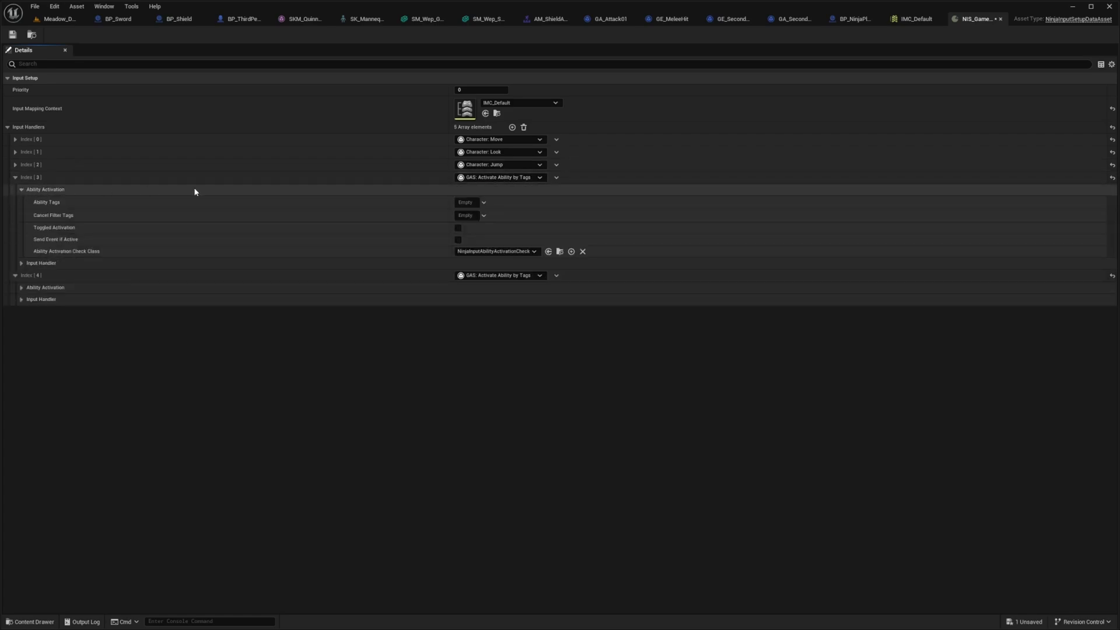
pyautogui.click(471, 201)
pyautogui.write('primar')
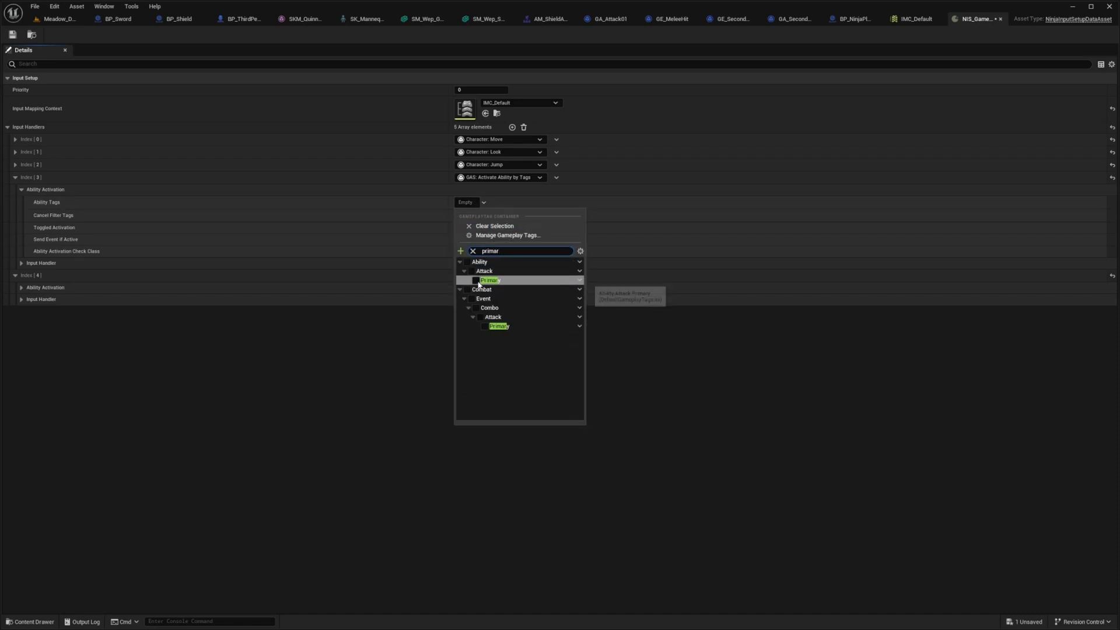
pyautogui.click(476, 280)
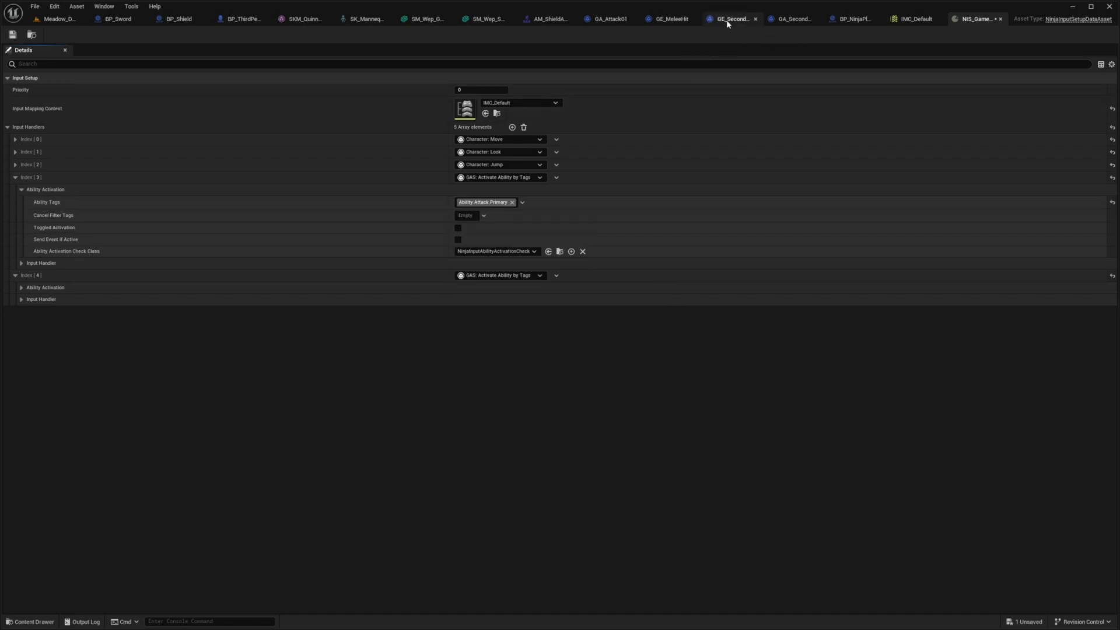
pyautogui.click(609, 19)
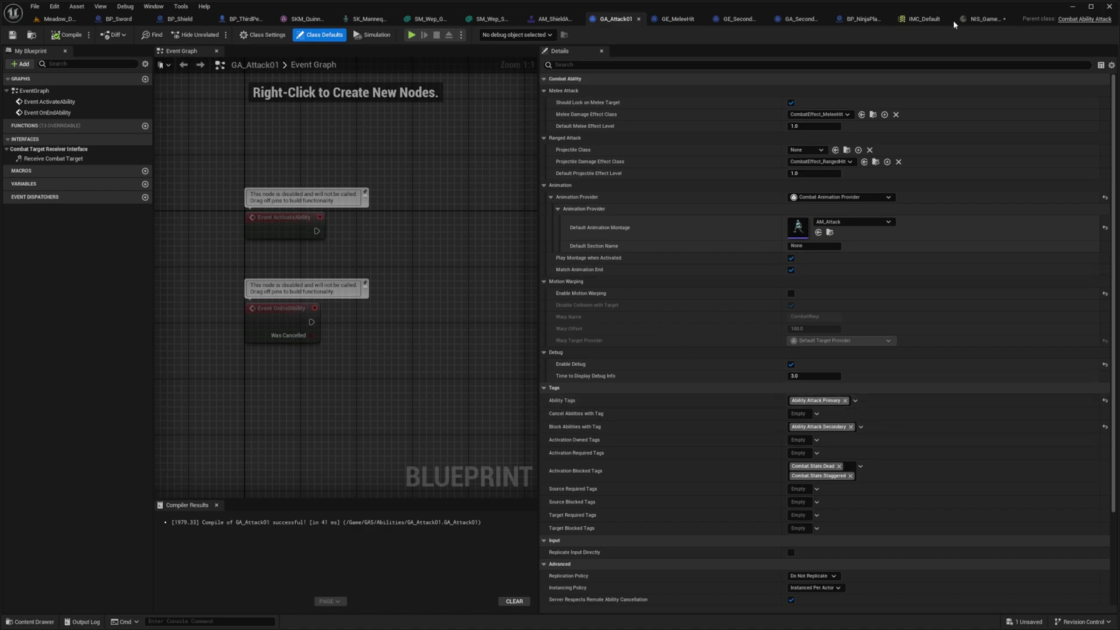
pyautogui.click(985, 19)
pyautogui.click(16, 280)
pyautogui.click(465, 300)
pyautogui.write('sec')
pyautogui.click(477, 377)
# Assign IA_Primary to Index [3] and IA_Secondary to Index [4], then return to the level
pyautogui.click(479, 263)
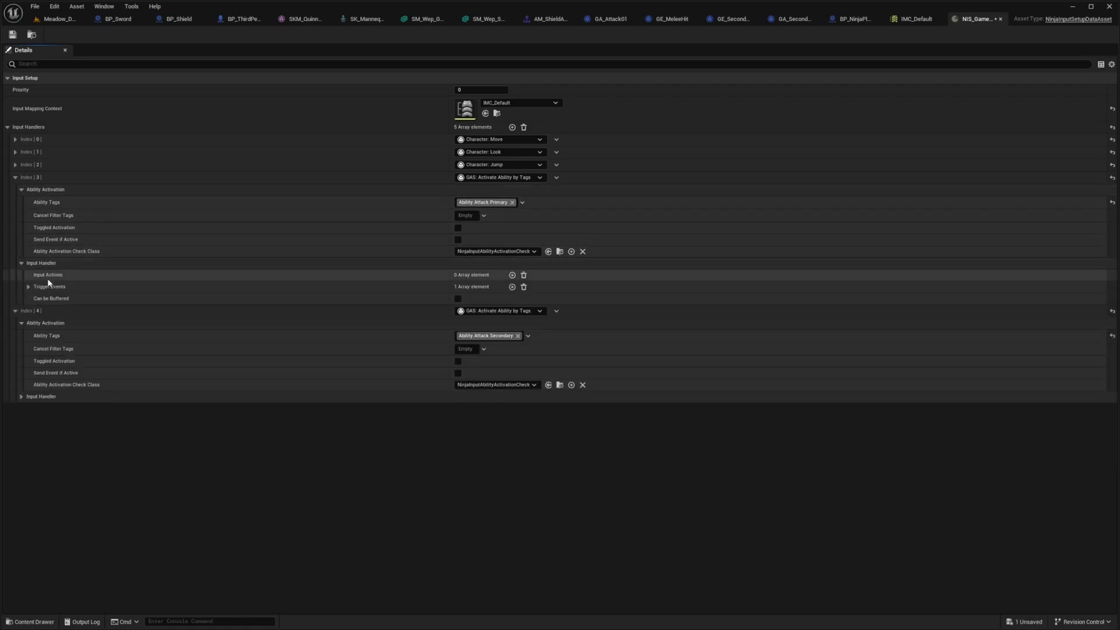
pyautogui.click(512, 274)
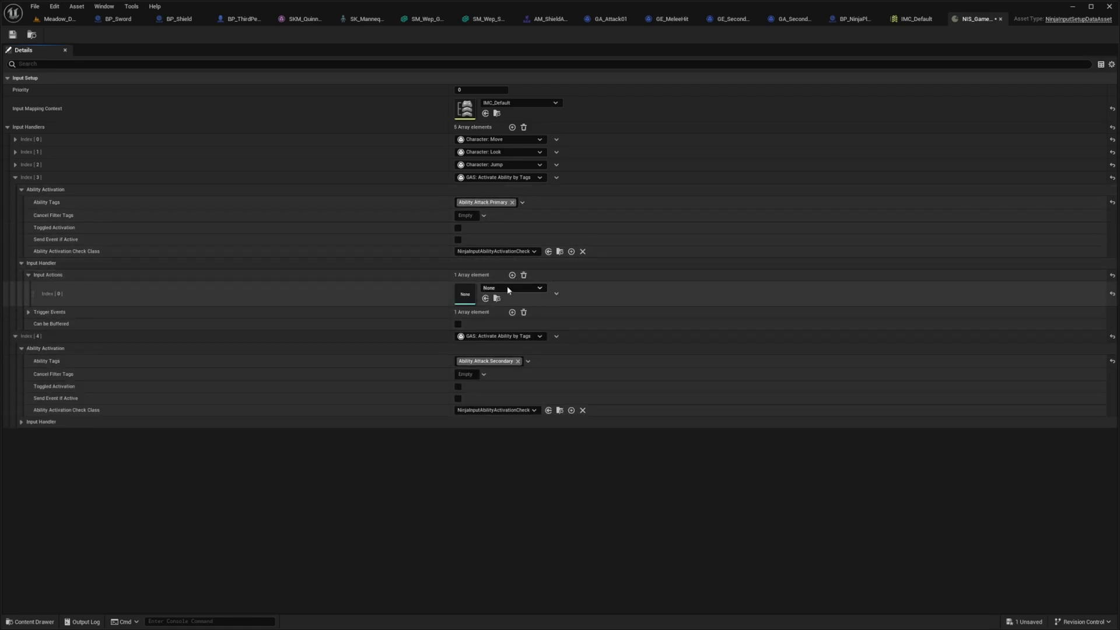
pyautogui.click(507, 288)
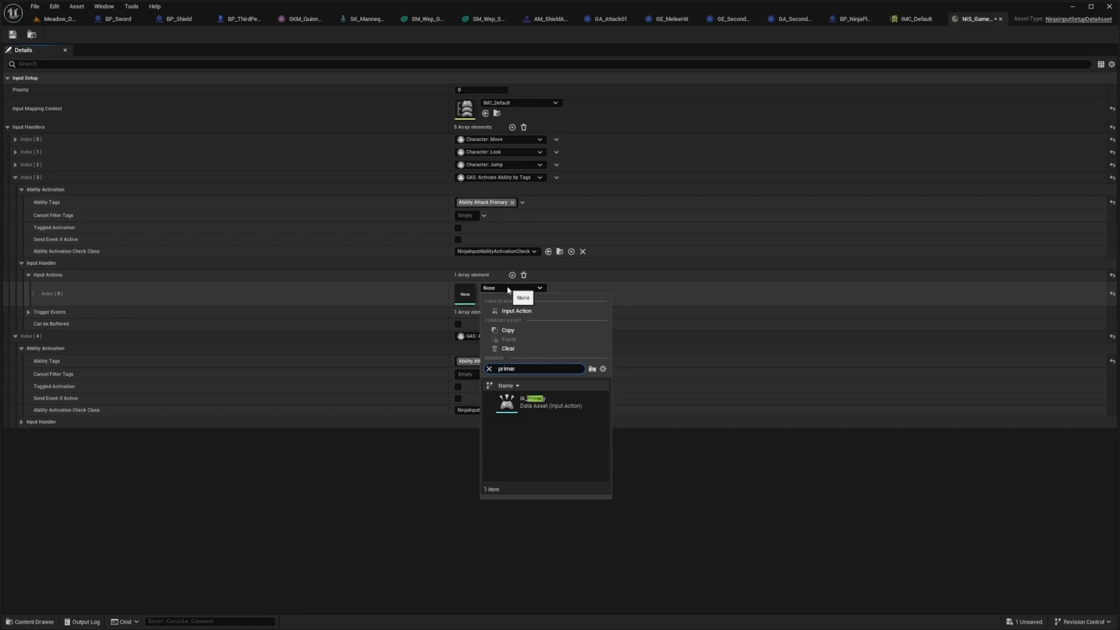
pyautogui.click(529, 405)
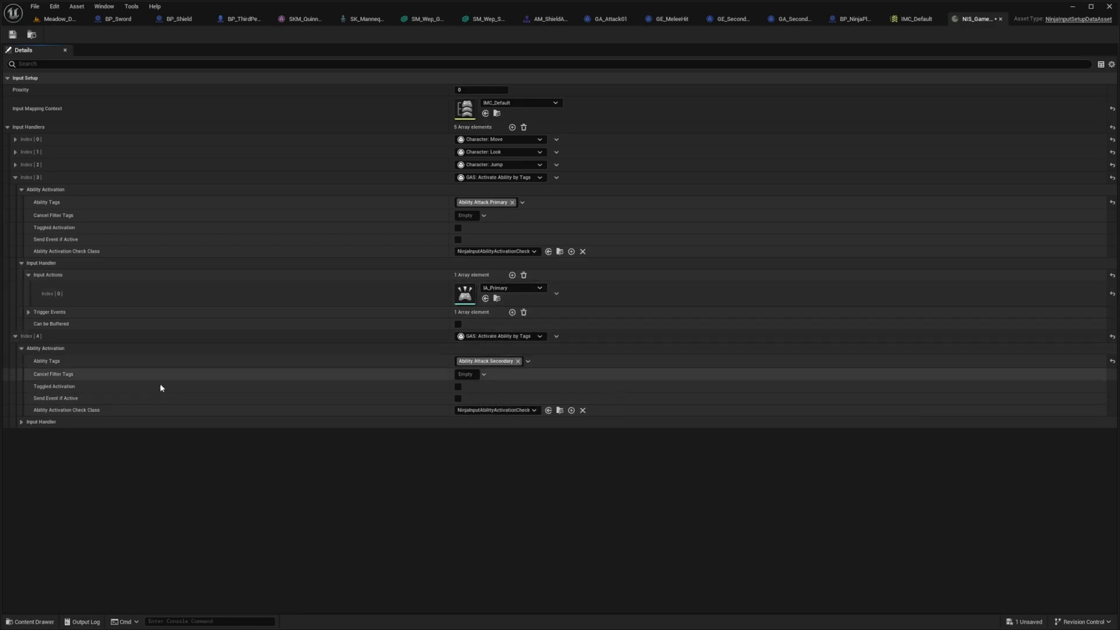
pyautogui.click(21, 422)
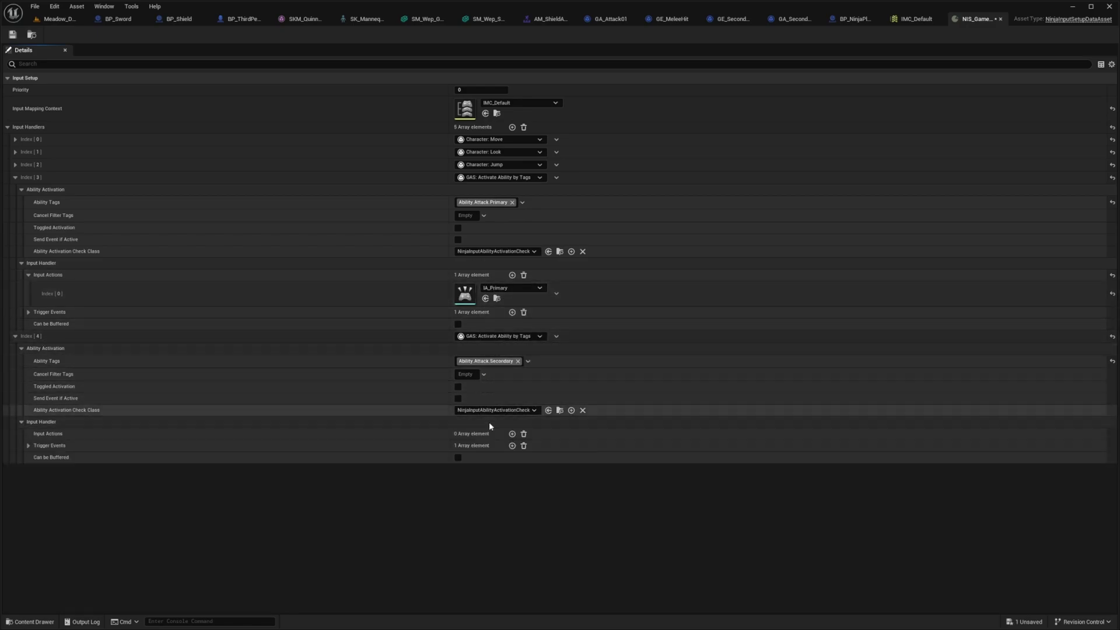
pyautogui.click(513, 434)
pyautogui.click(501, 447)
pyautogui.write('sec')
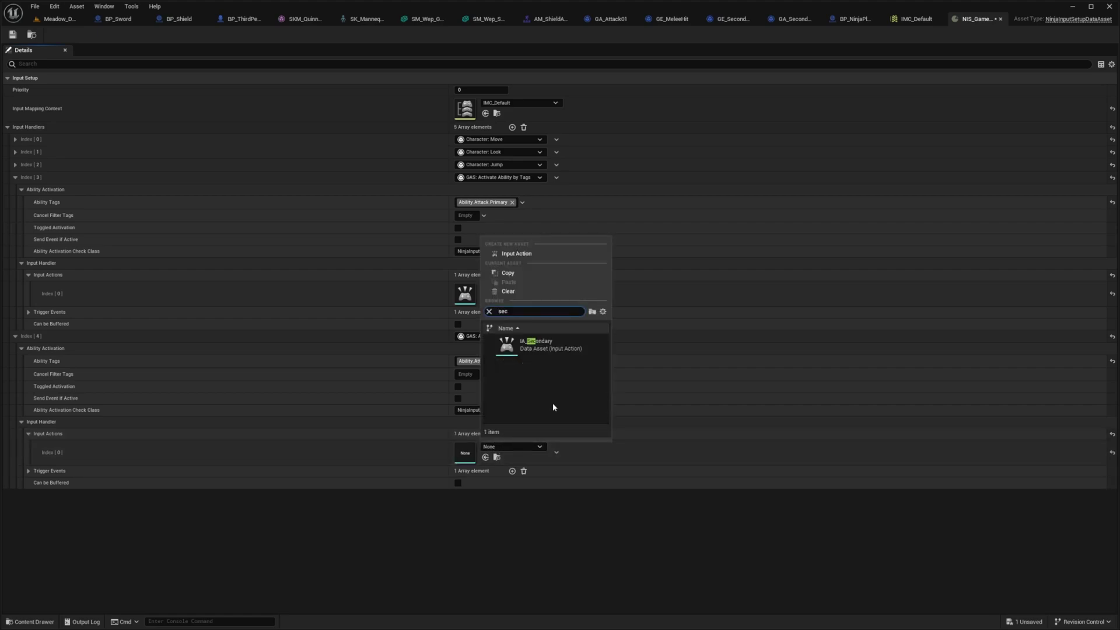
pyautogui.click(541, 345)
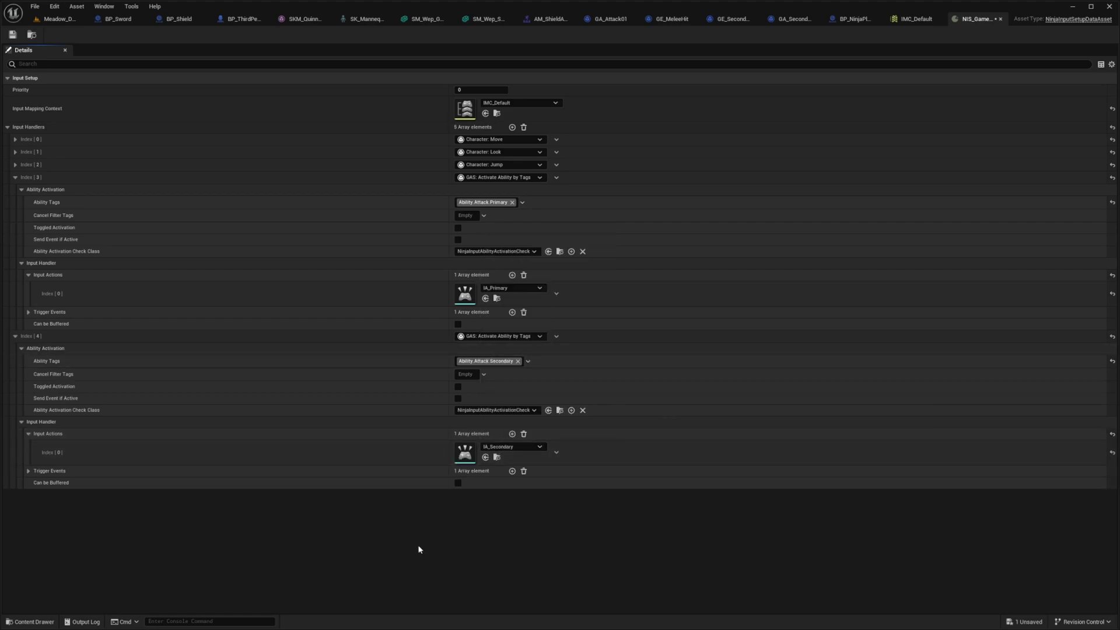
pyautogui.click(61, 19)
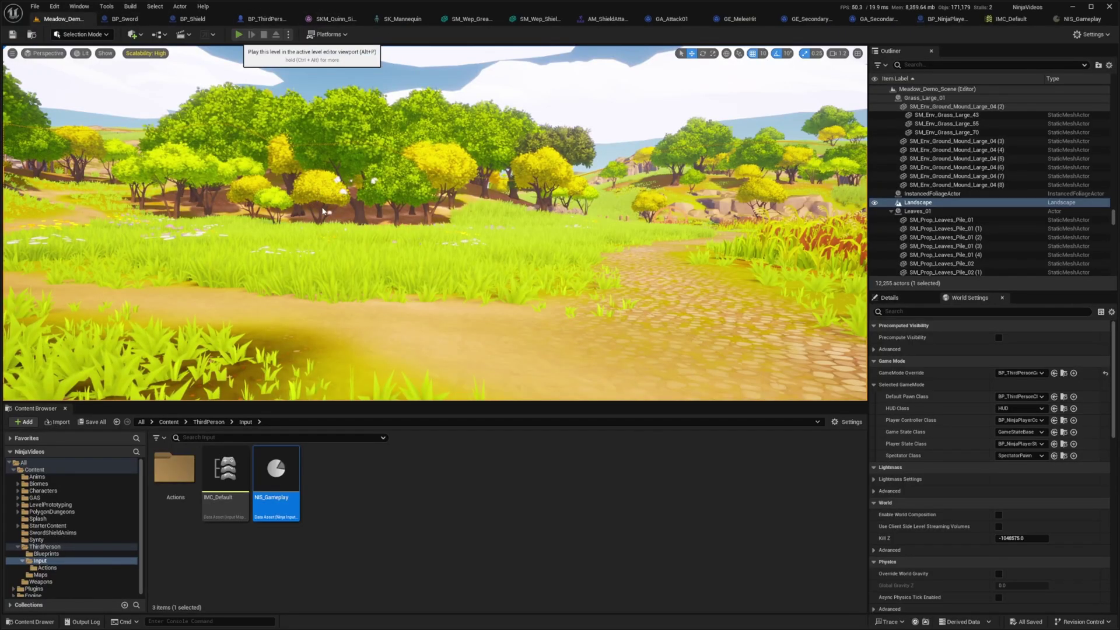
# Play the Meadow_Demo level, running the knight, swinging sword attacks and performing a dodge roll
pyautogui.hotkey('alt', 'p')
pyautogui.press('F11')
pyautogui.click(560, 314)
pyautogui.press('s')
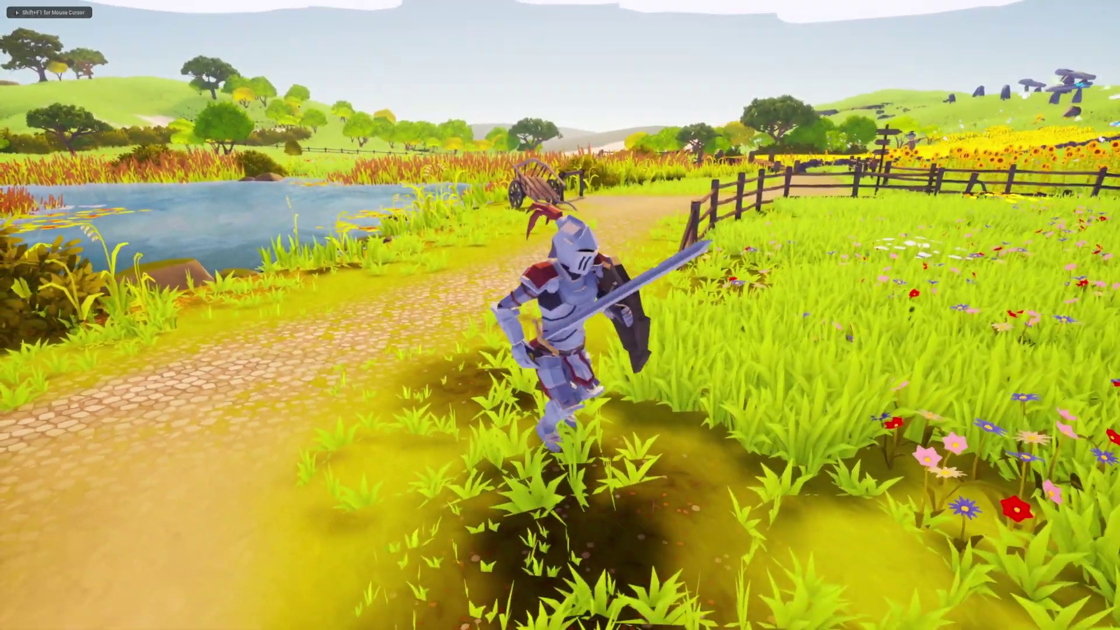
pyautogui.press('a')
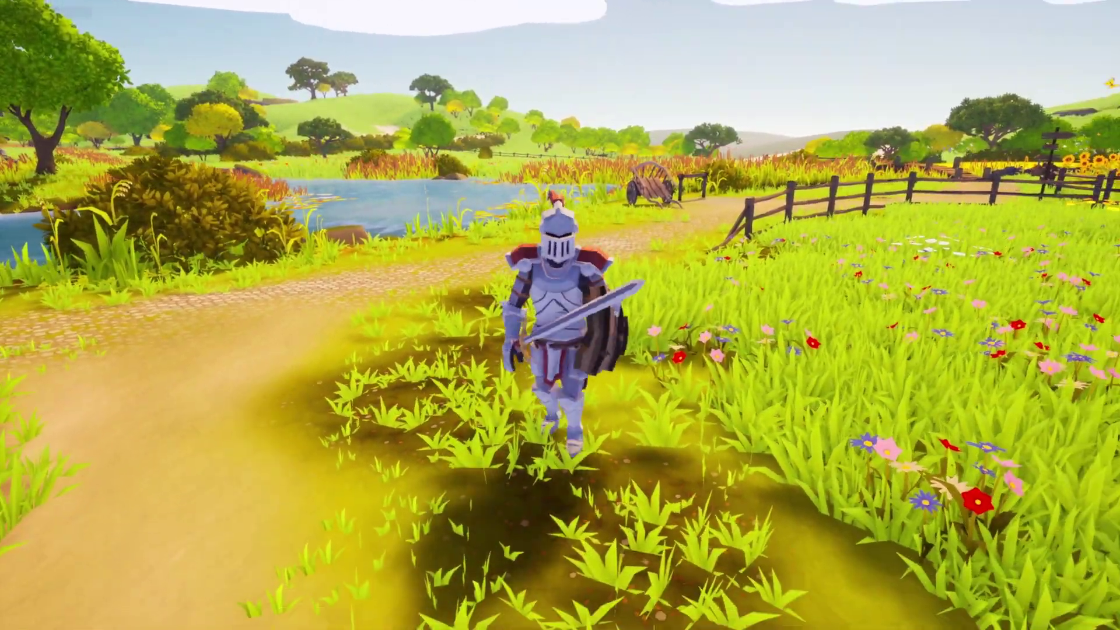
pyautogui.click(560, 315)
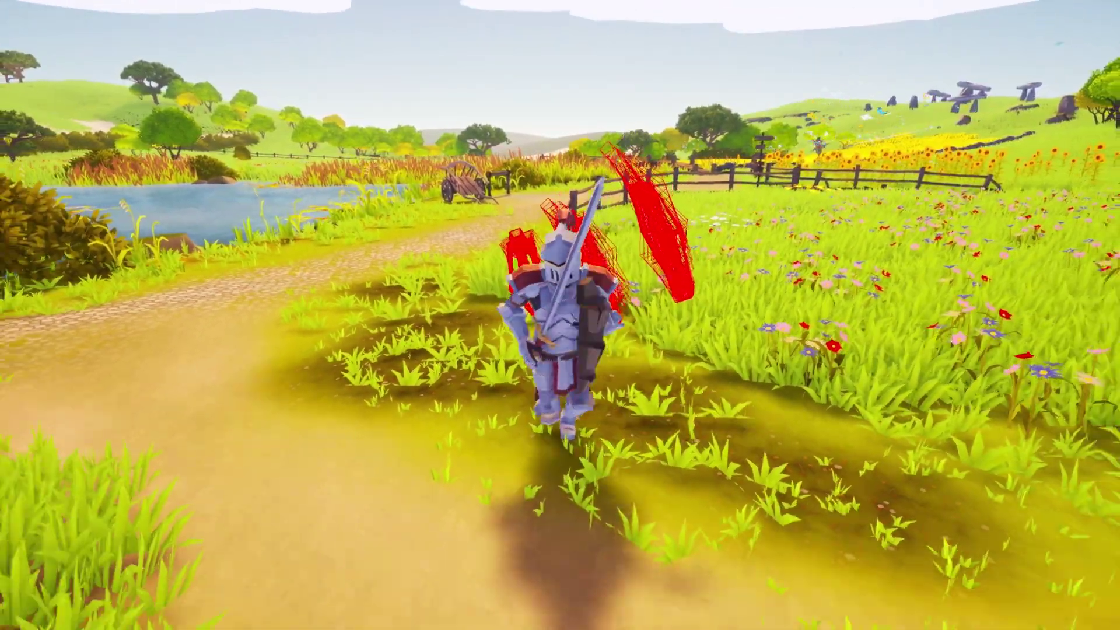
pyautogui.click(560, 315)
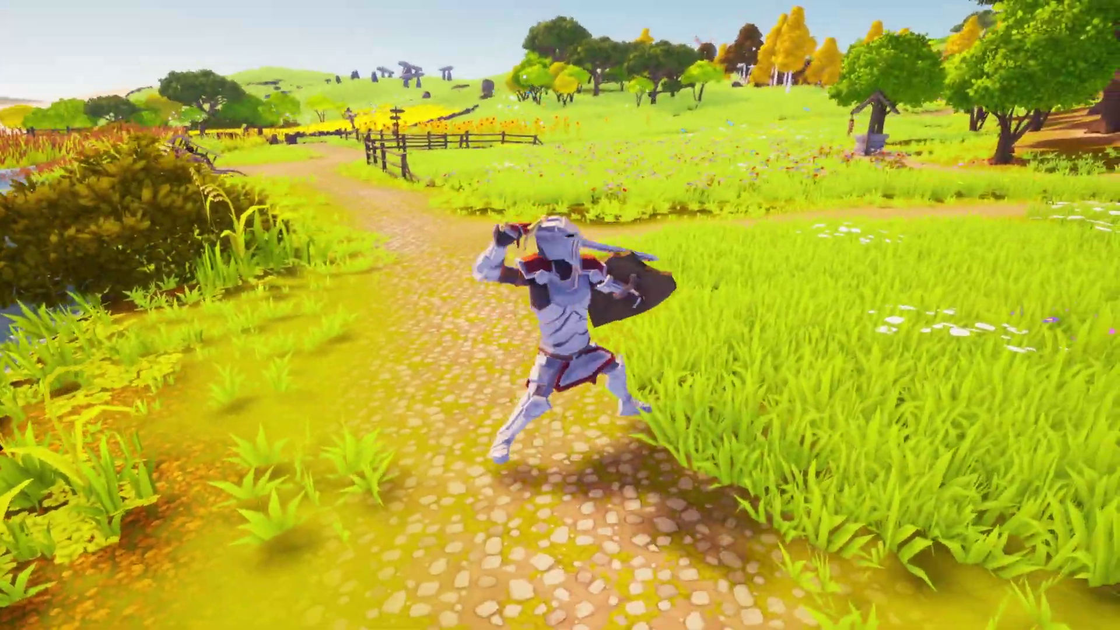
pyautogui.press('space')
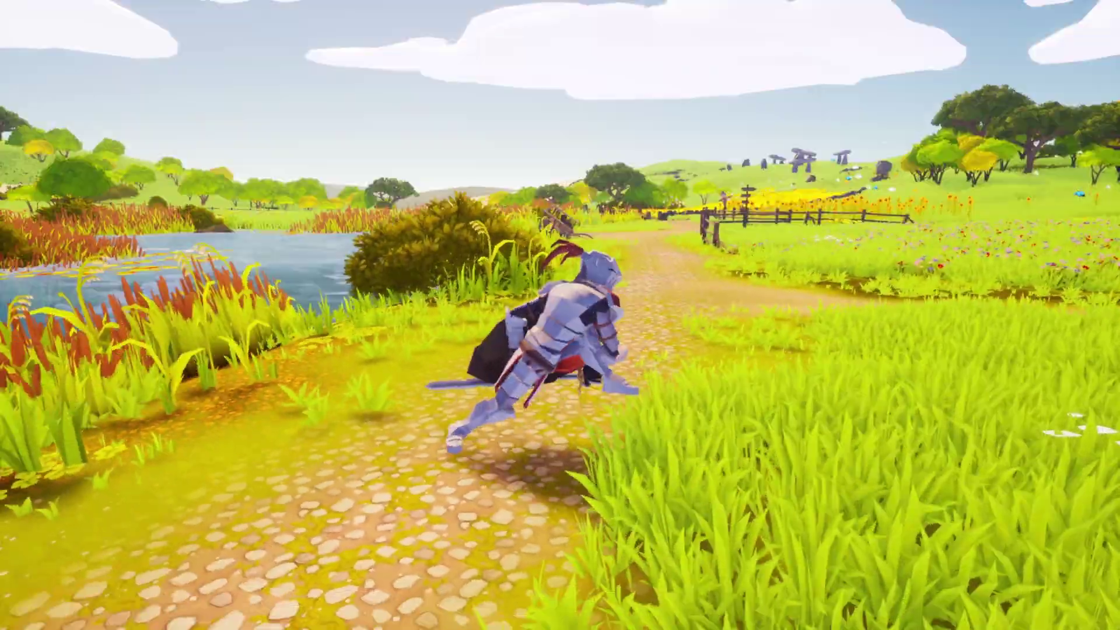
pyautogui.click(560, 315)
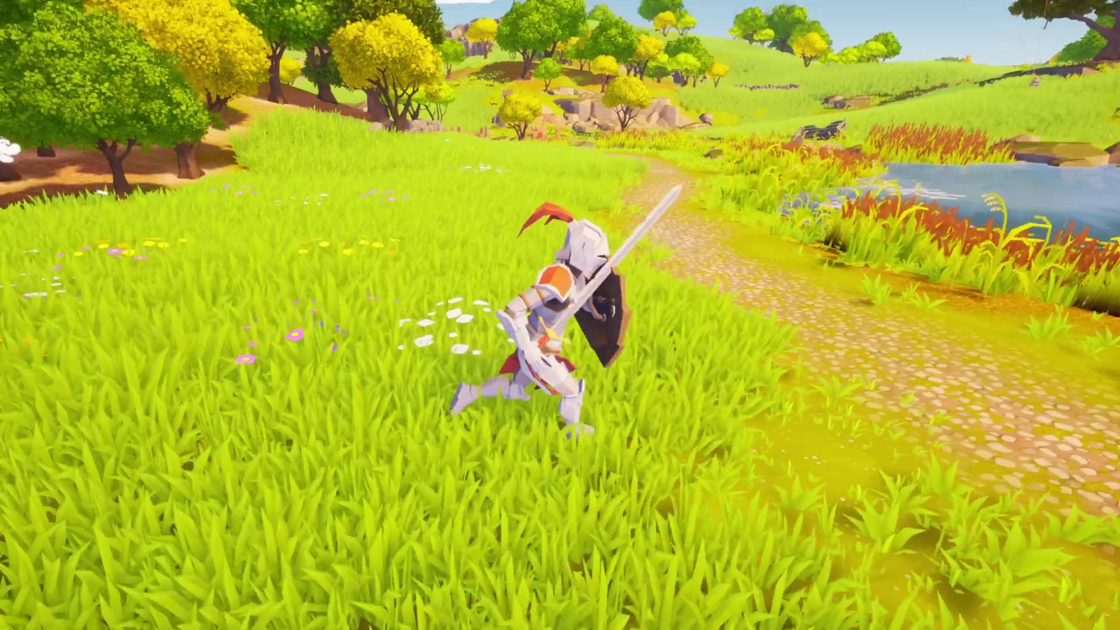
pyautogui.press('s')
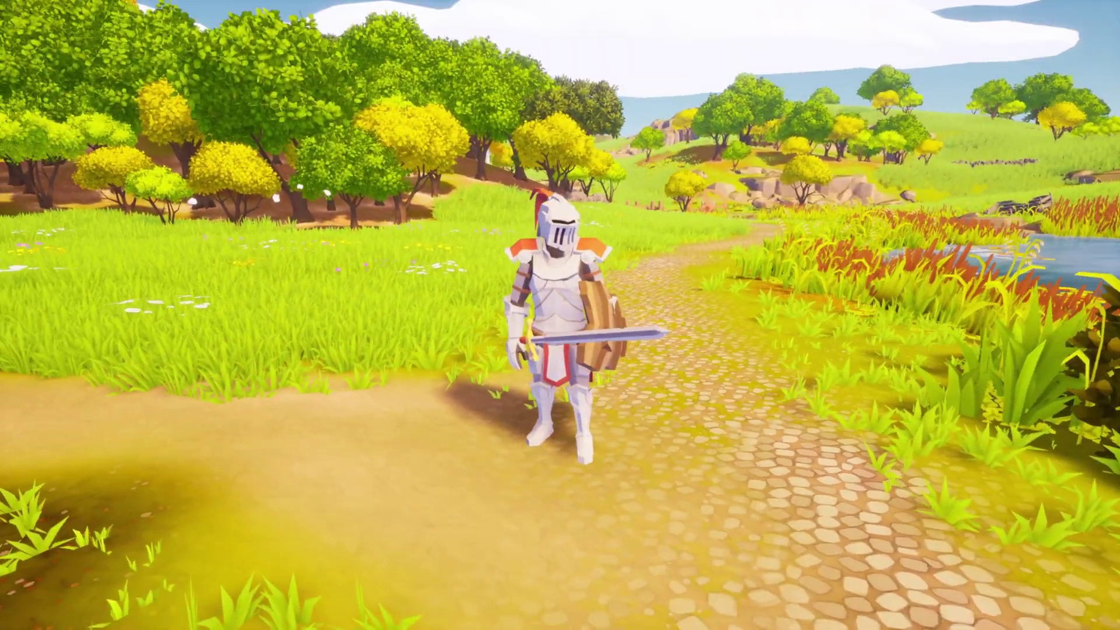